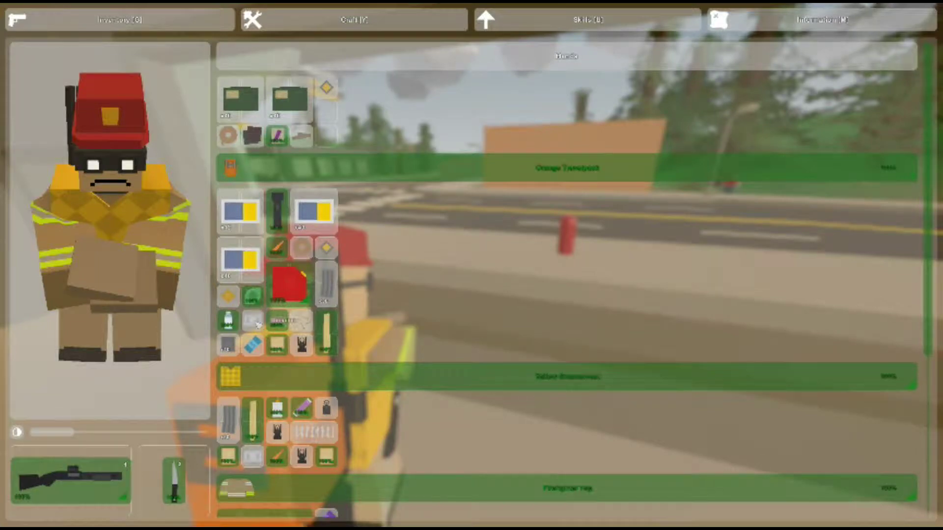
pyautogui.scroll(-2, 567, 295)
pyautogui.scroll(-1, 567, 295)
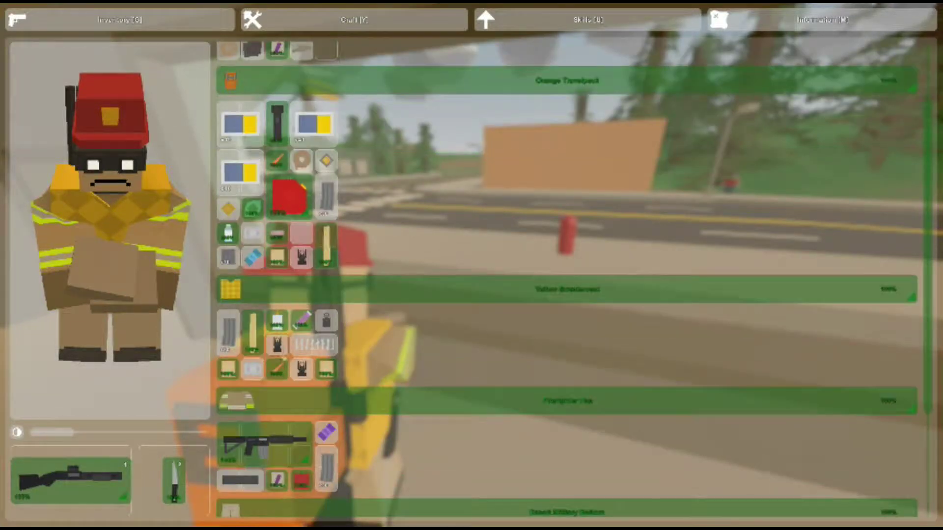
pyautogui.scroll(-1, 254, 370)
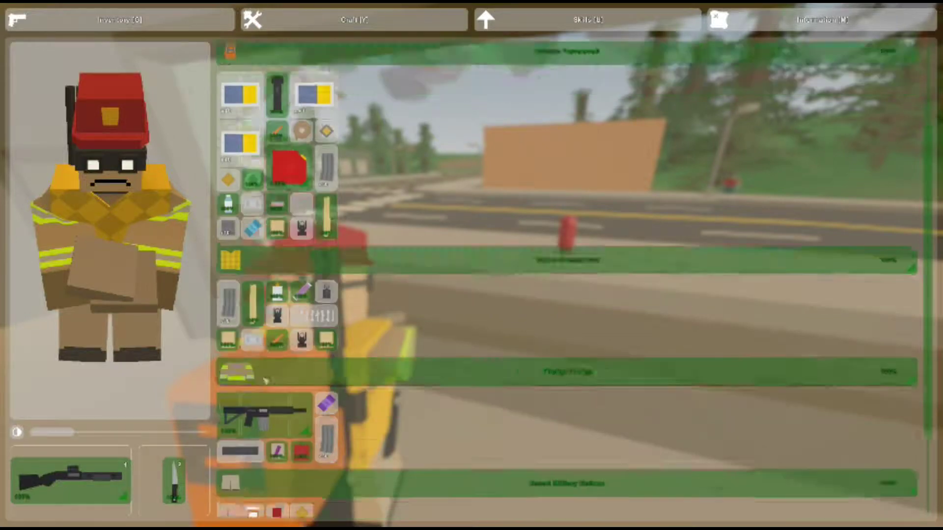
pyautogui.scroll(-1, 255, 376)
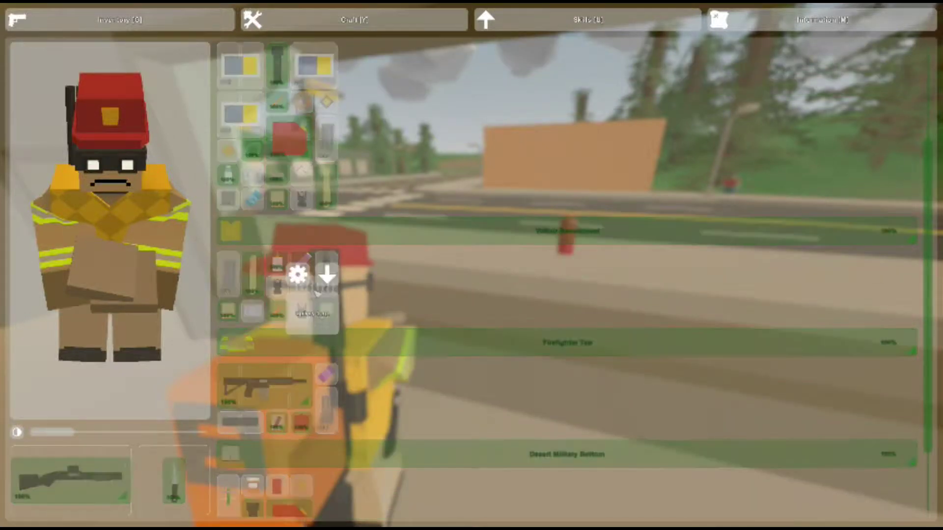
# Step: Close the inventory, briefly draw the rifle, and walk the sidewalk toward the gas station
pyautogui.press('g')
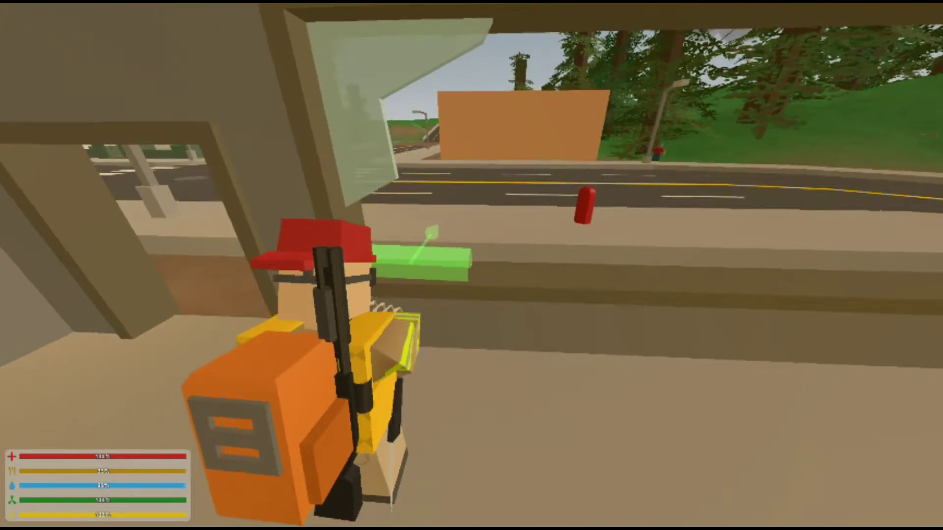
pyautogui.press('g')
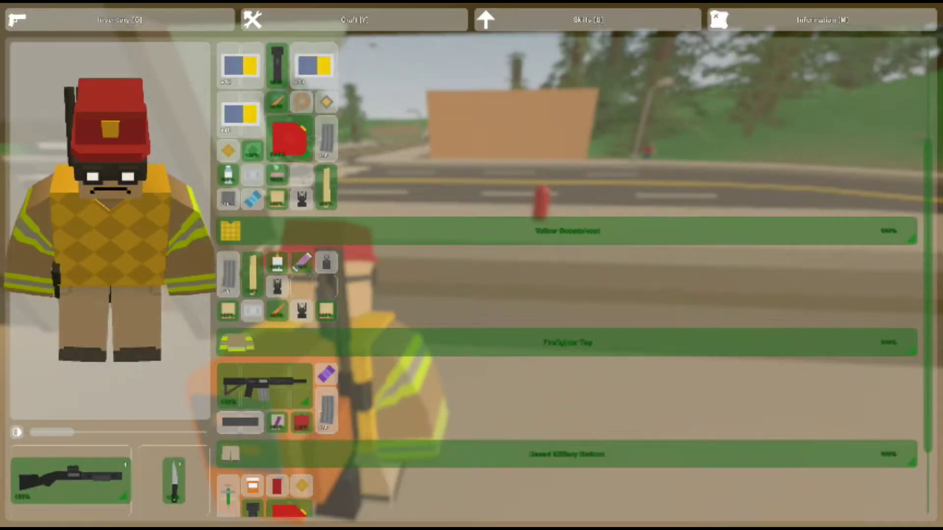
pyautogui.scroll(-3, 309, 371)
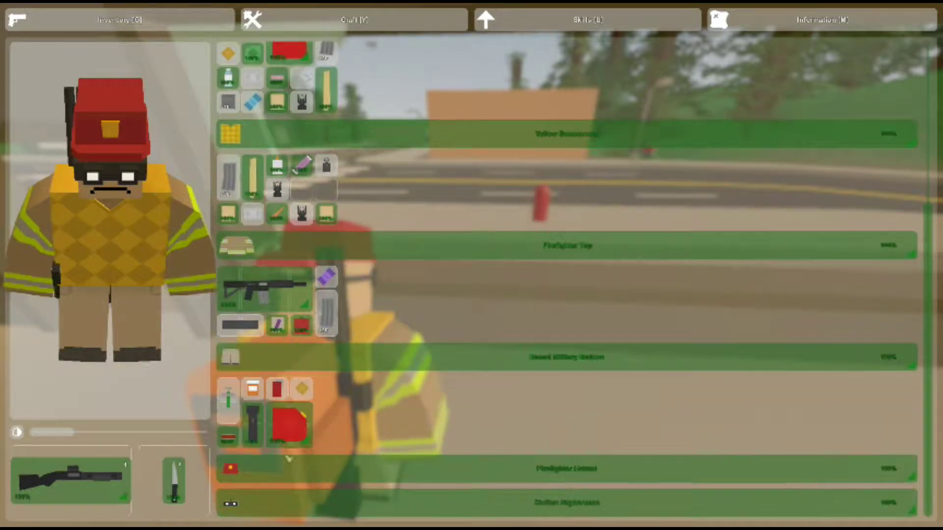
pyautogui.scroll(1, 330, 313)
pyautogui.scroll(1, 331, 313)
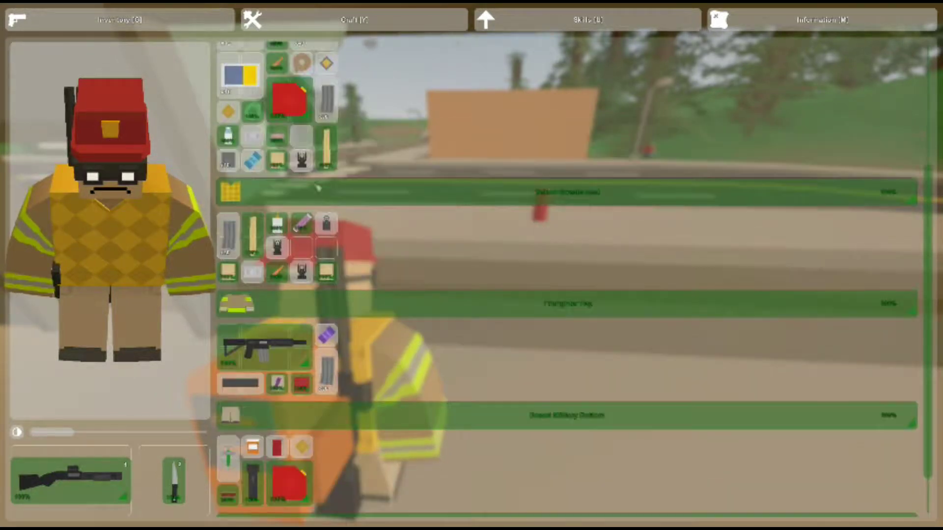
pyautogui.scroll(3, 318, 189)
pyautogui.scroll(3, 331, 219)
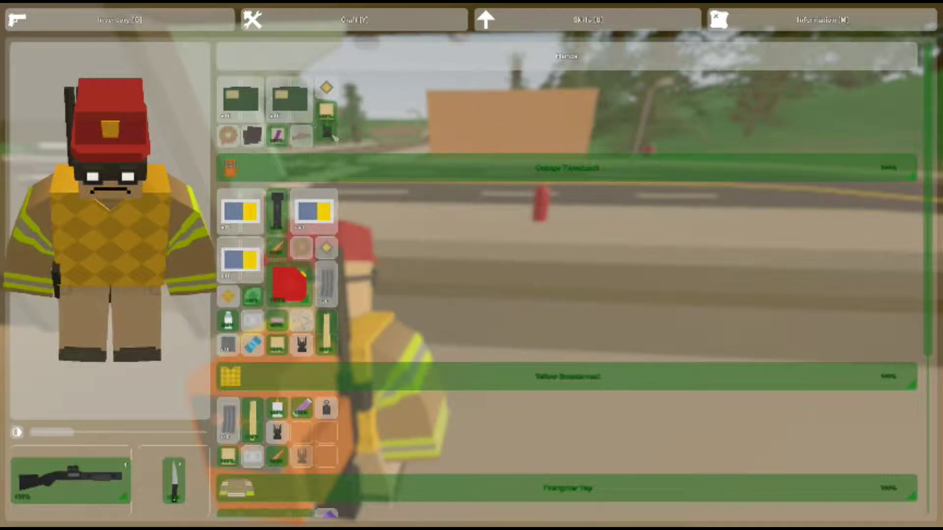
pyautogui.press('g')
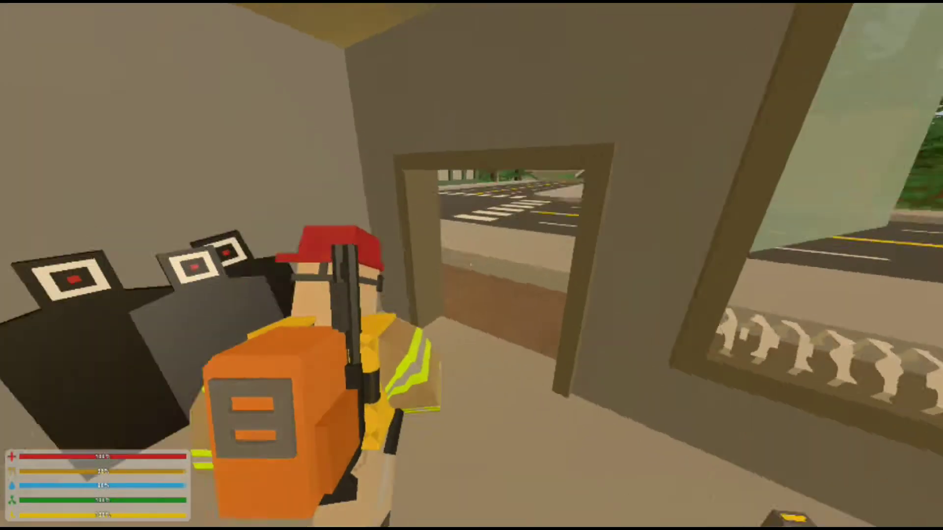
pyautogui.press('1')
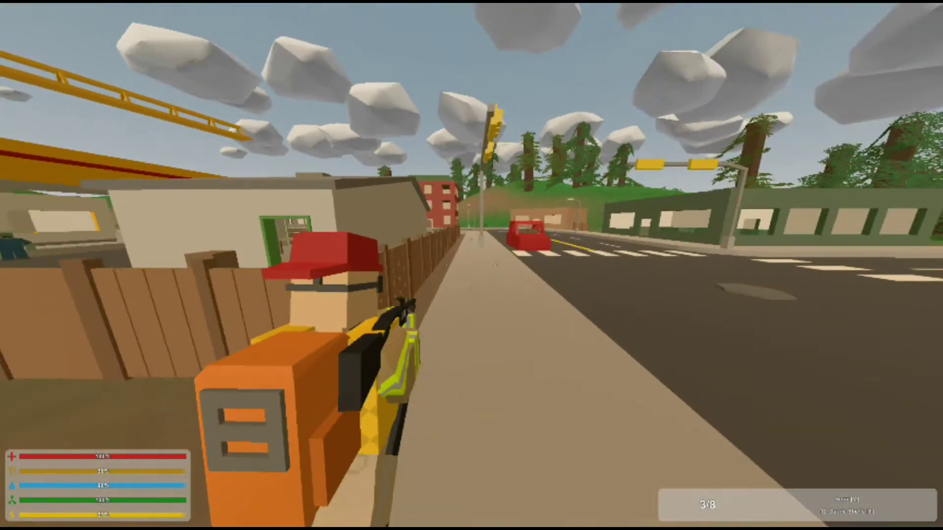
pyautogui.press('1')
pyautogui.press('w')
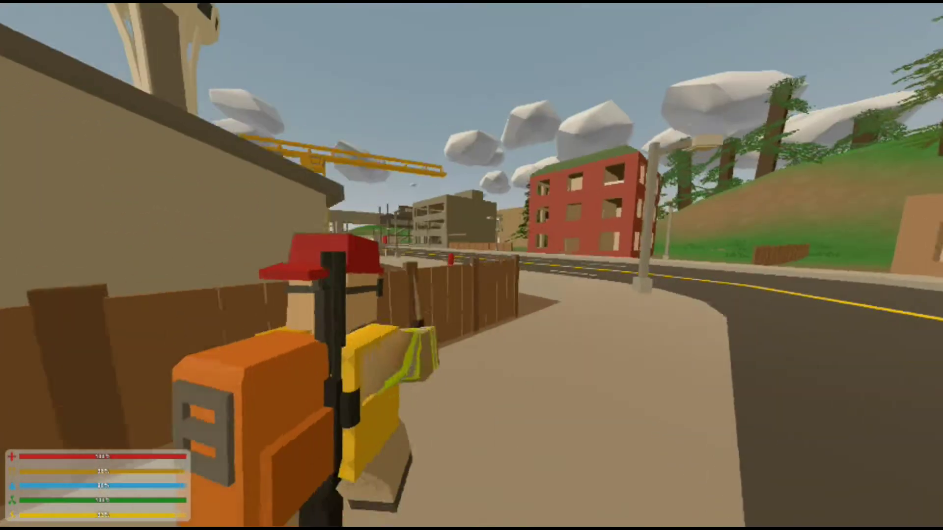
pyautogui.press('w')
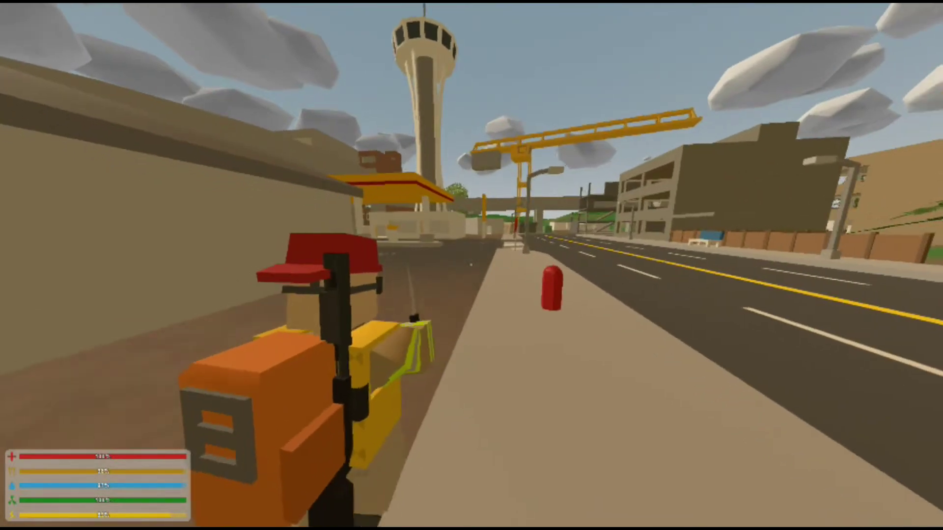
# Step: Walk past the gas station into the Mechanic garage toward the table
pyautogui.press('w')
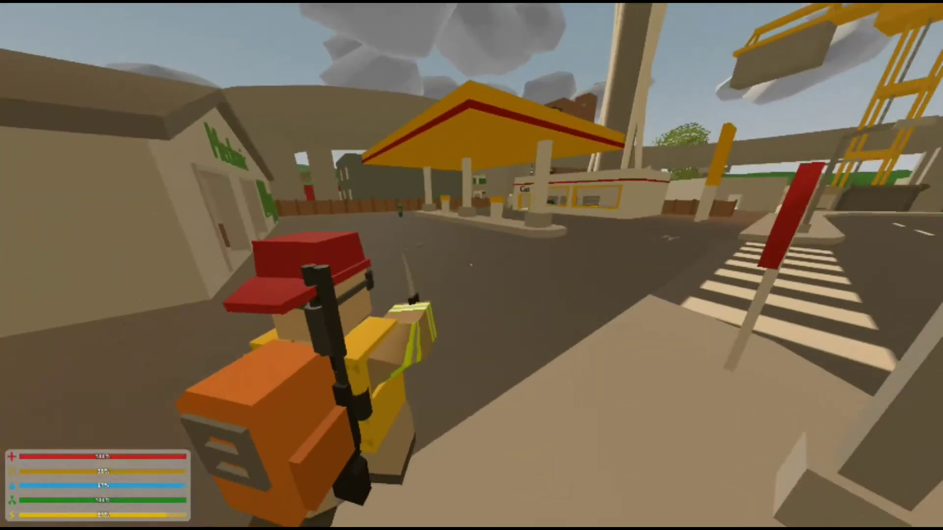
pyautogui.press('w')
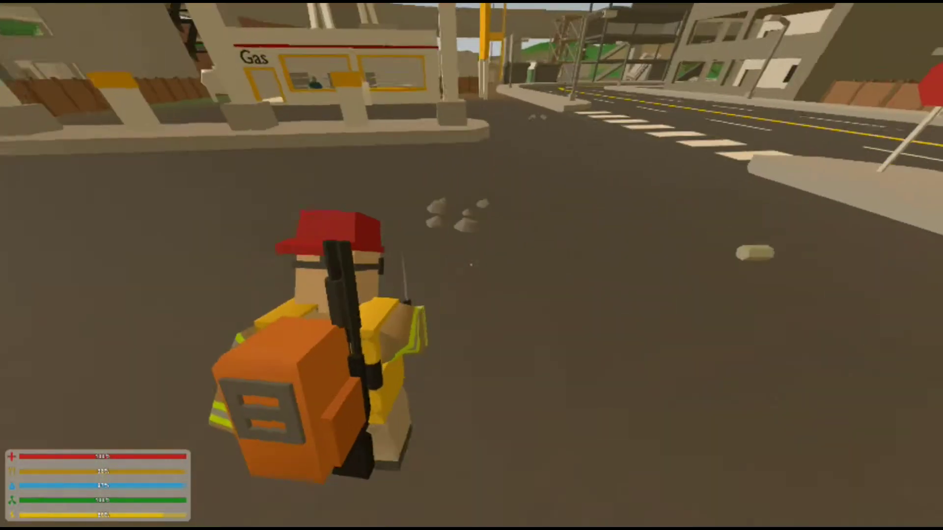
pyautogui.press('w')
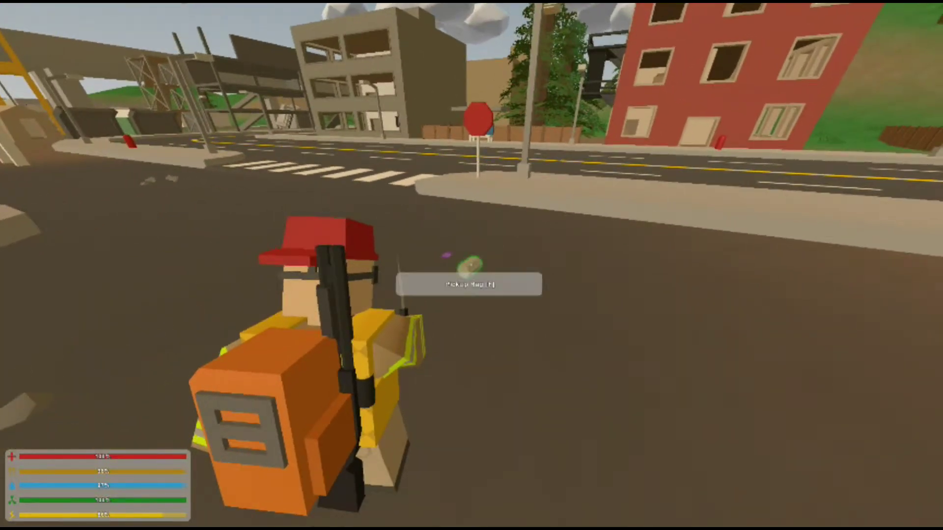
pyautogui.press('w')
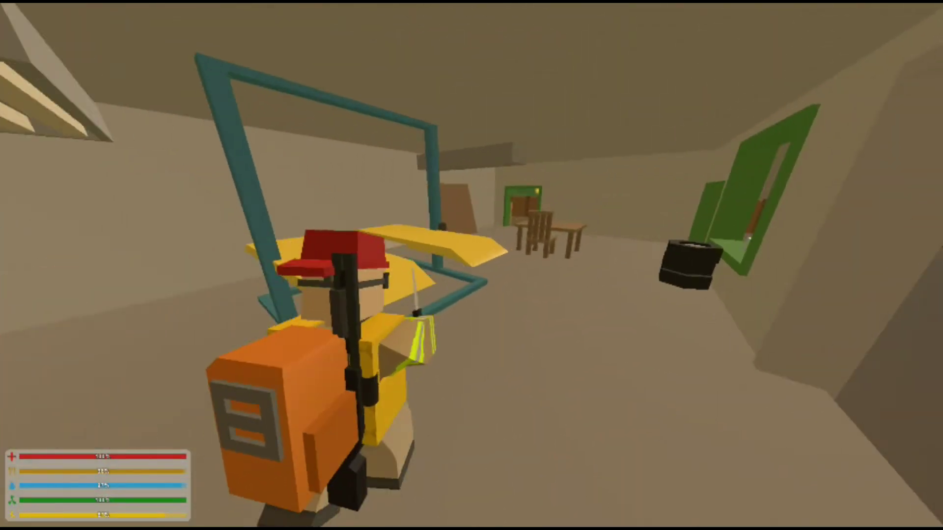
pyautogui.press('w')
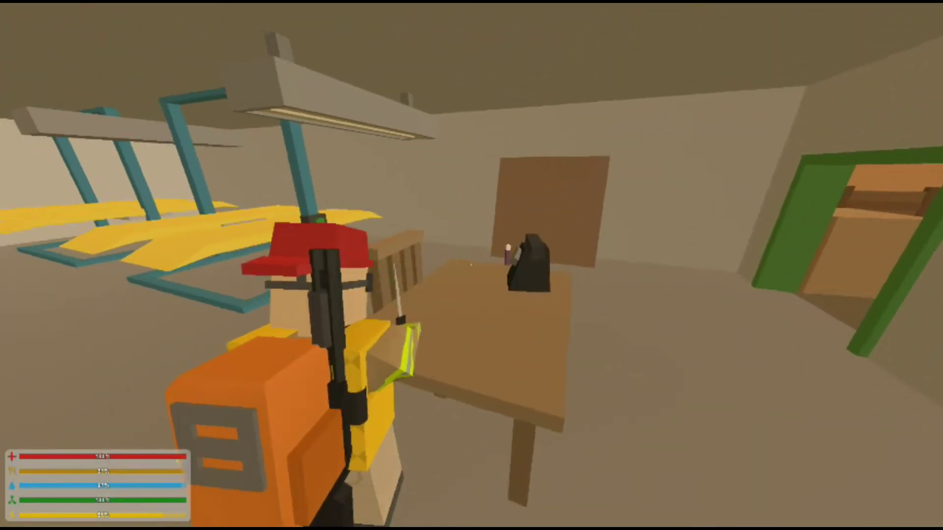
# Step: Check the bottle item in the inventory, then walk past the car lift to the red bin
pyautogui.press('g')
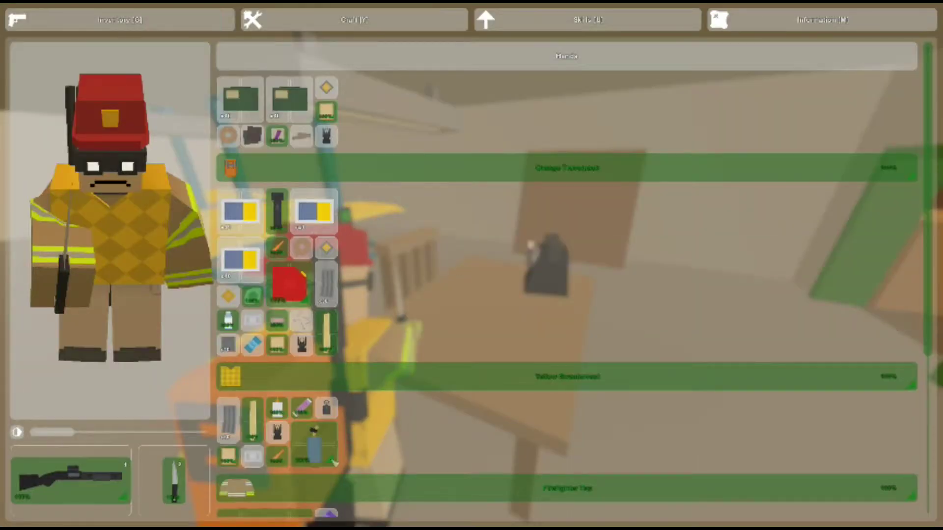
pyautogui.click(332, 451)
pyautogui.press('g')
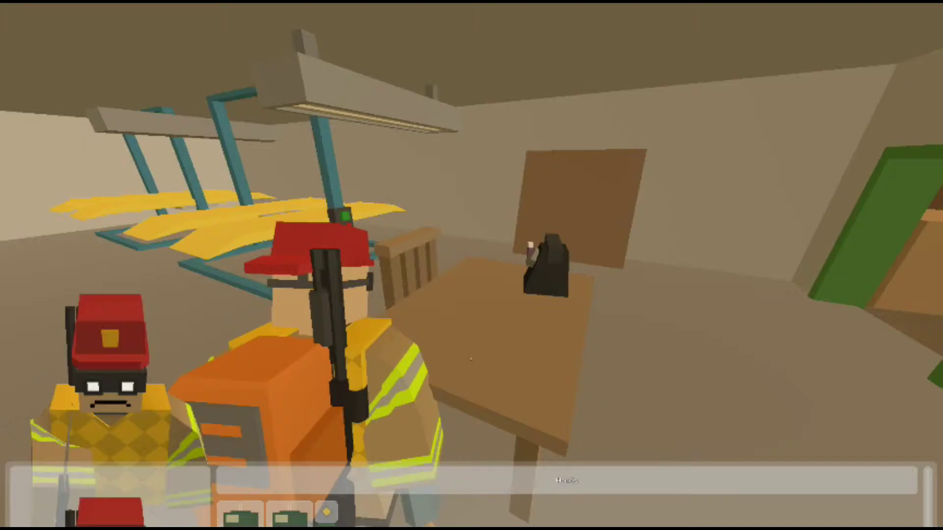
pyautogui.press('w')
pyautogui.press('w')
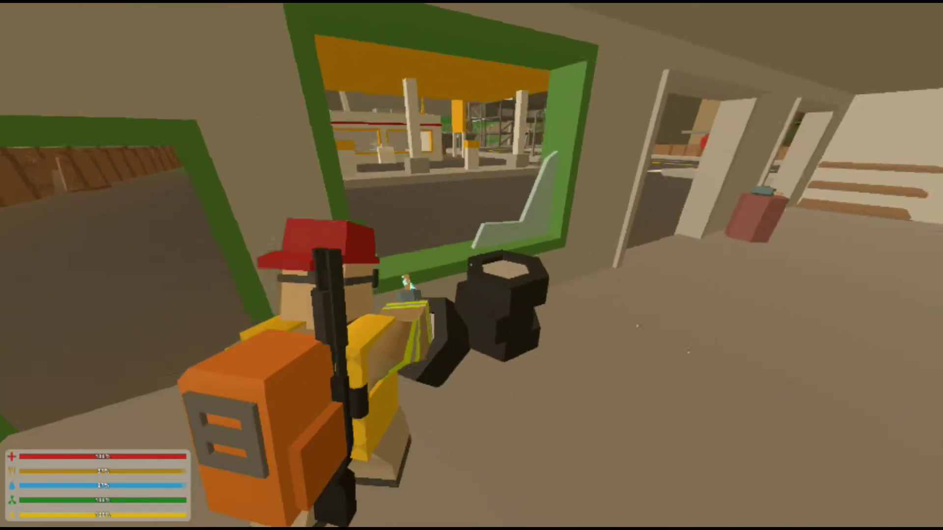
pyautogui.press('w')
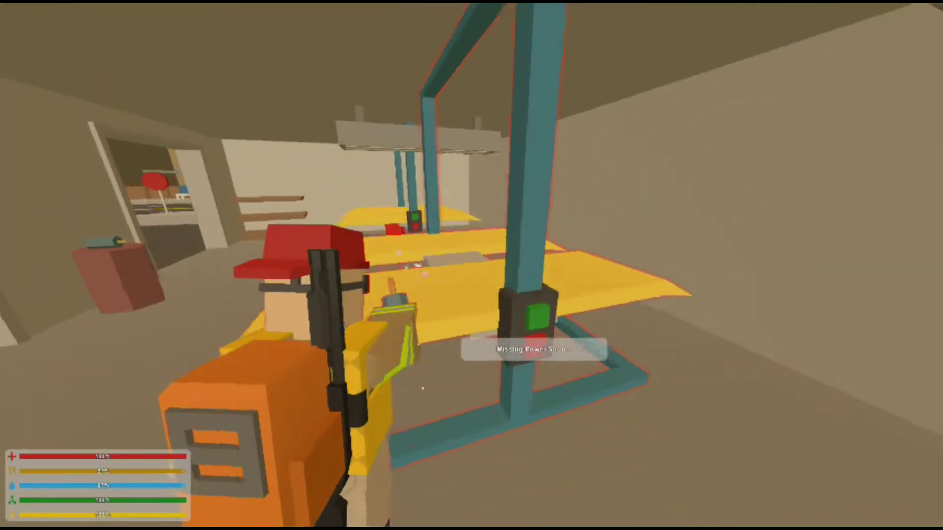
pyautogui.press('w')
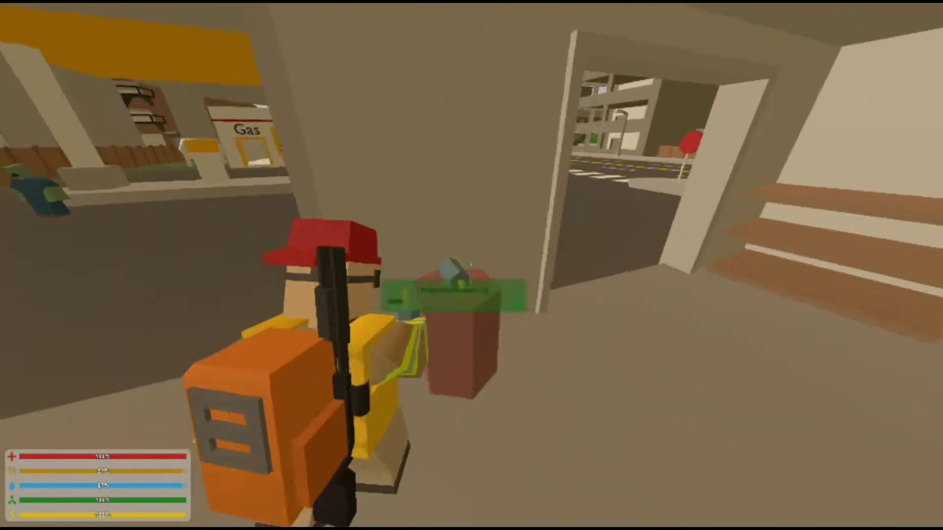
pyautogui.press('w')
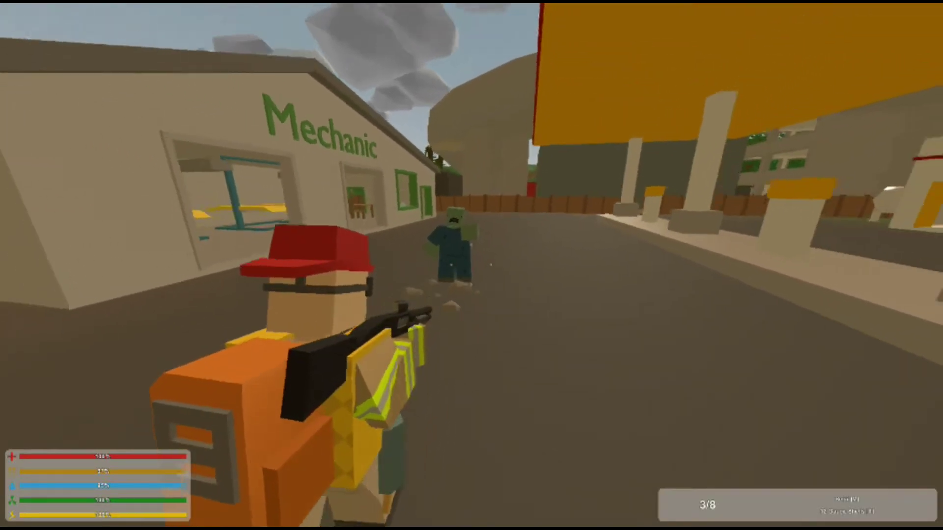
# Step: Draw the rifle on the street, then move the knife into secondary slot 2 and equip it
pyautogui.press('g')
pyautogui.press('g')
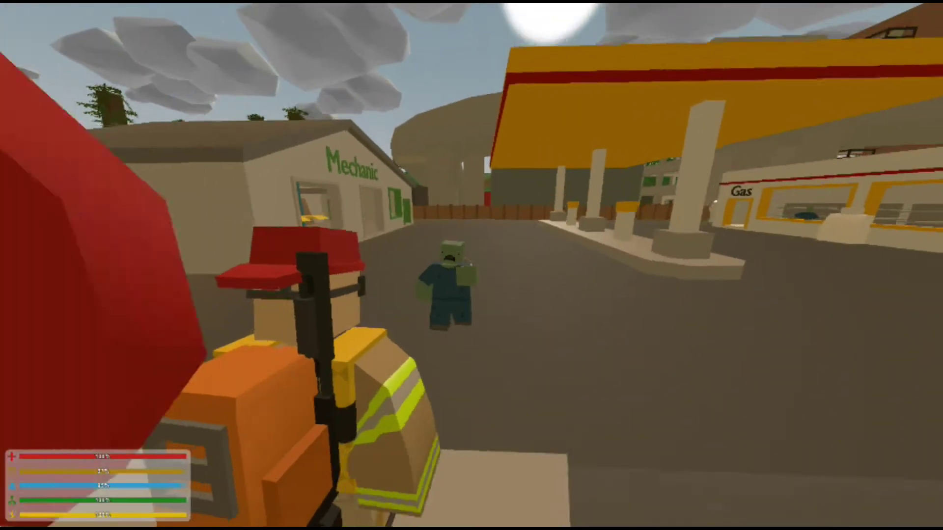
pyautogui.press('1')
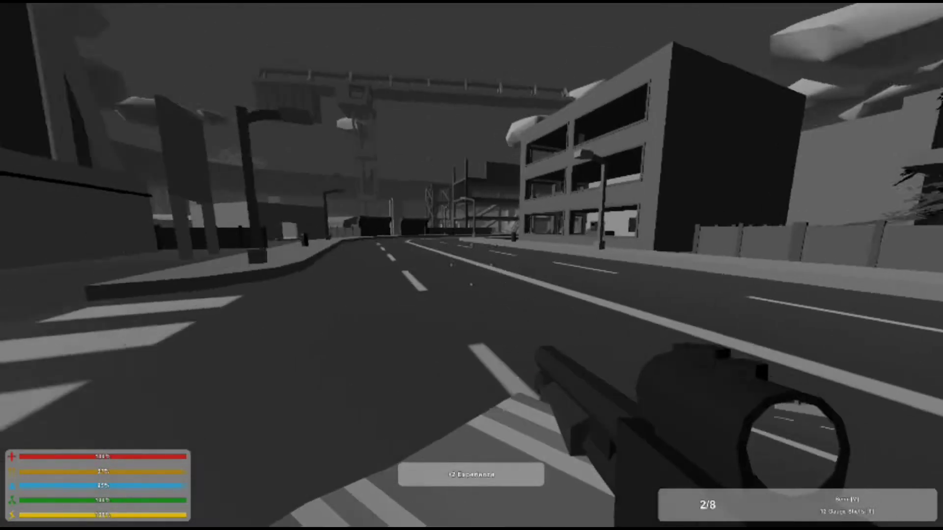
pyautogui.press('g')
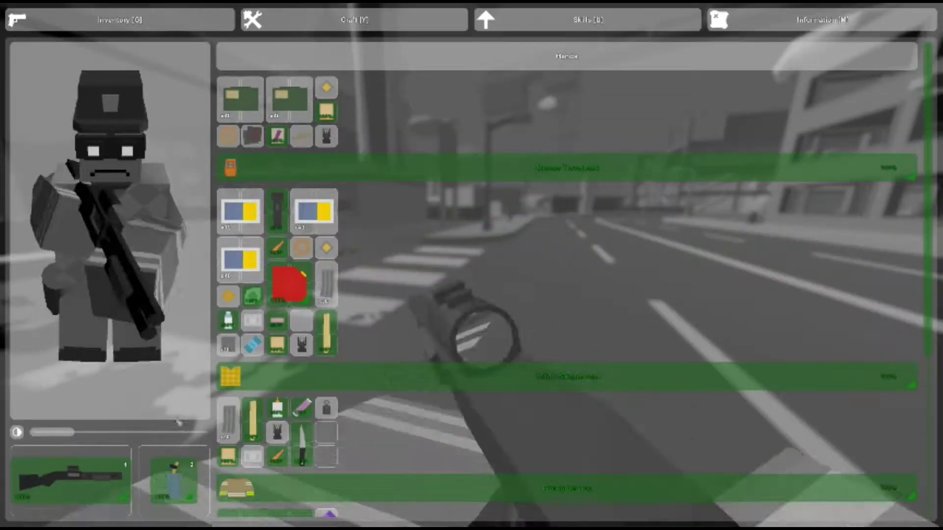
pyautogui.moveTo(301, 442); pyautogui.dragTo(174, 478)
pyautogui.press('g')
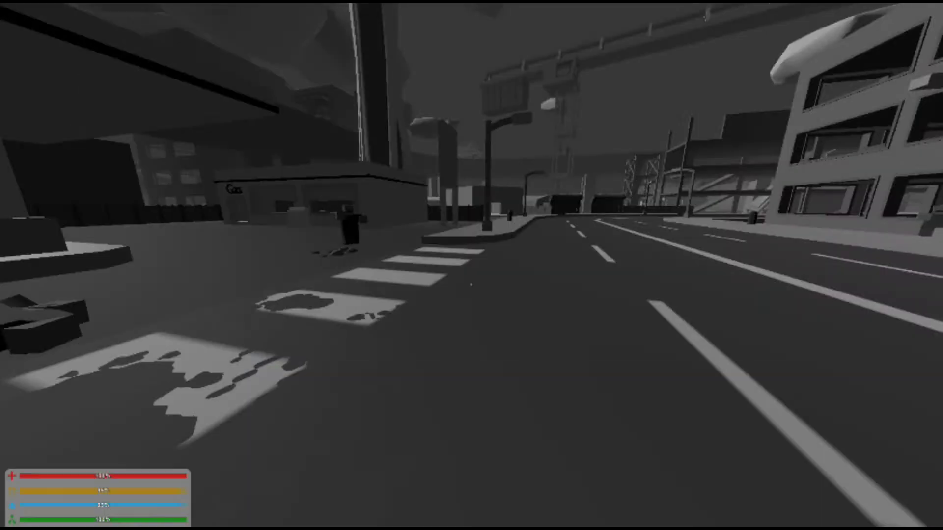
pyautogui.press('2')
# Step: Recheck the inventory and walk along the street into the house
pyautogui.press('g')
pyautogui.press('g')
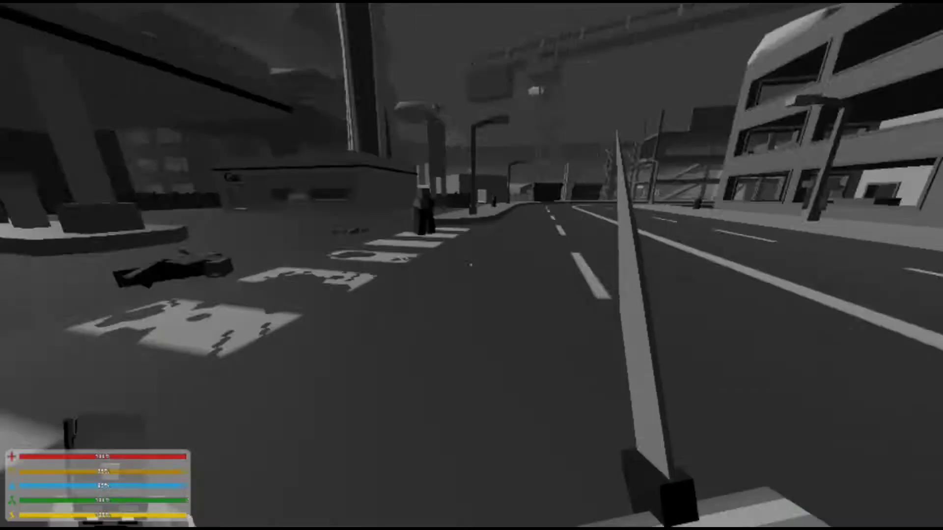
pyautogui.press('w')
pyautogui.press('g')
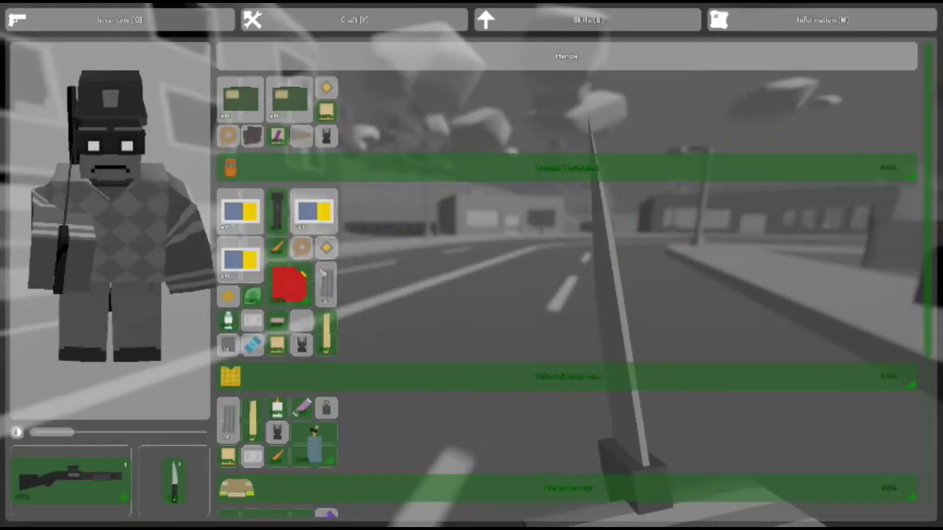
pyautogui.press('g')
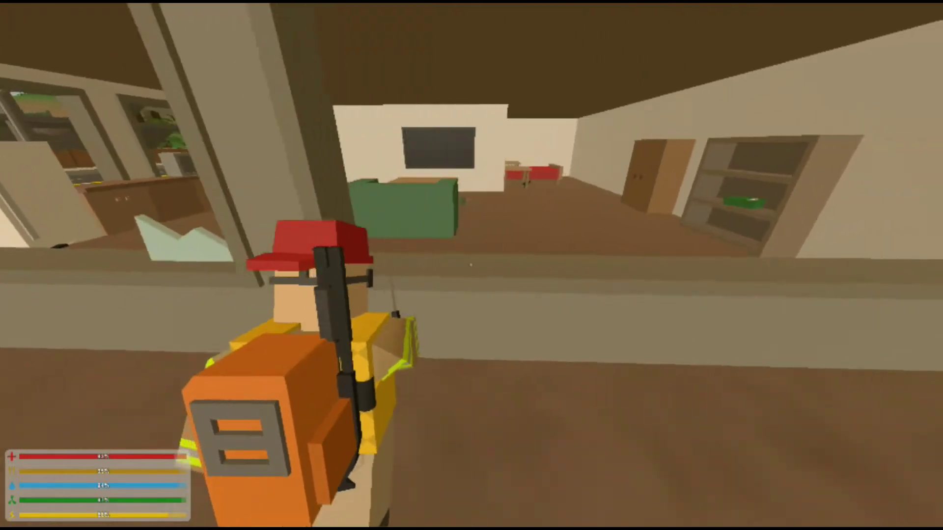
# Step: Walk through the house past the bed, gun and TV into the next room
pyautogui.press('w')
pyautogui.press('w')
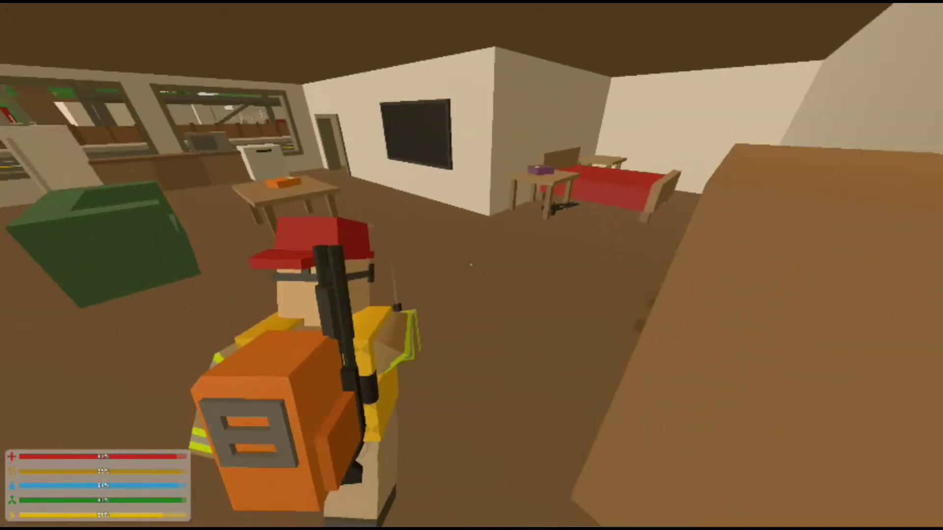
pyautogui.press('w')
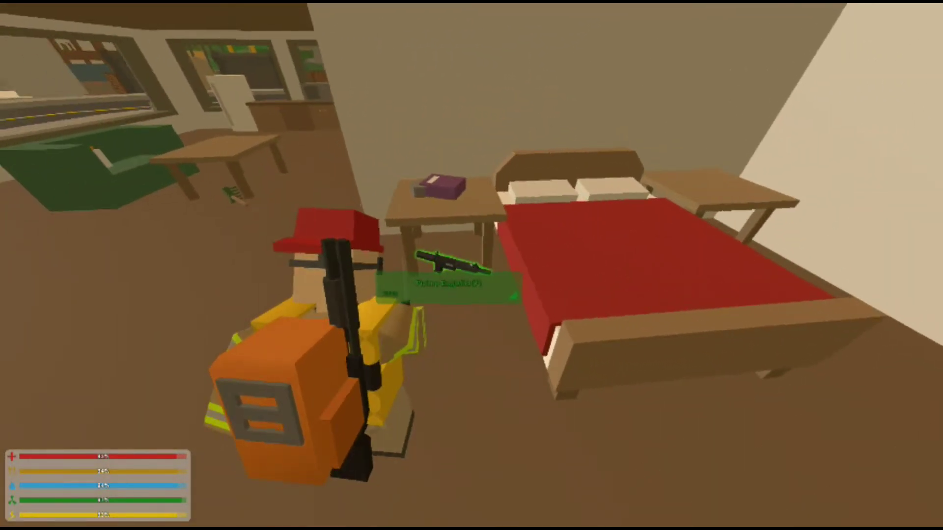
pyautogui.press('w')
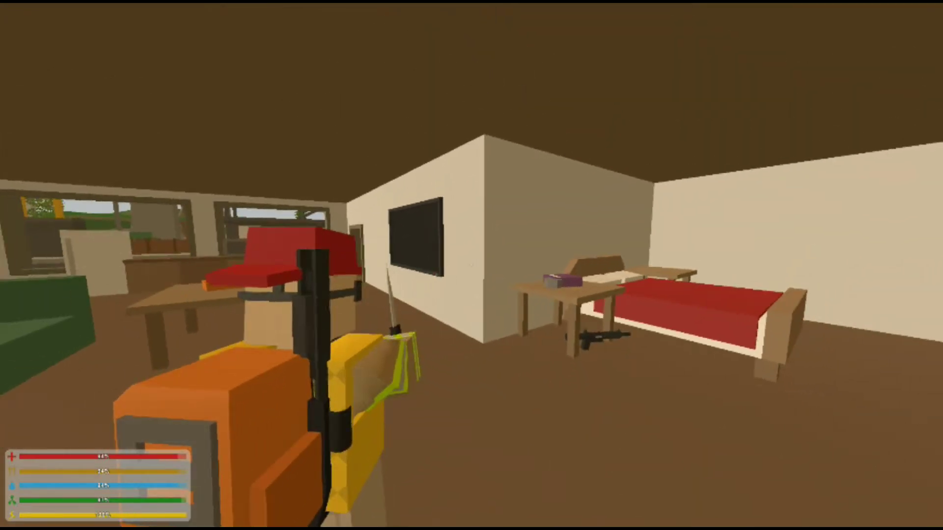
pyautogui.press('w')
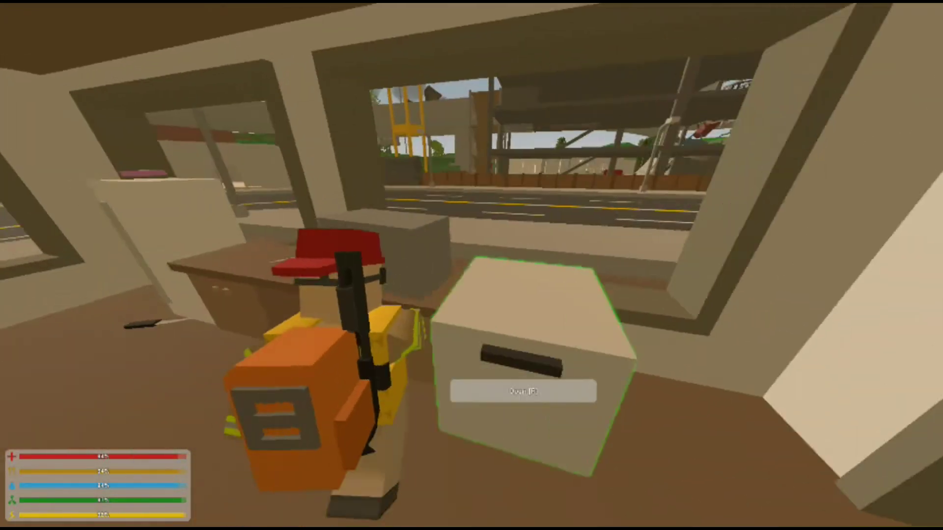
pyautogui.press('w')
pyautogui.press('w')
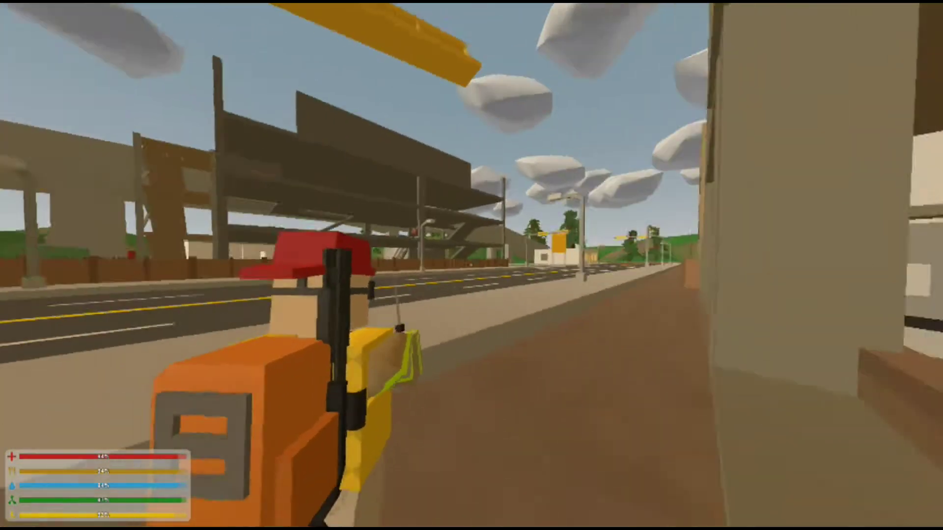
# Step: Cross the street past the fence and under the overpass to the spools, then open the inventory
pyautogui.press('w')
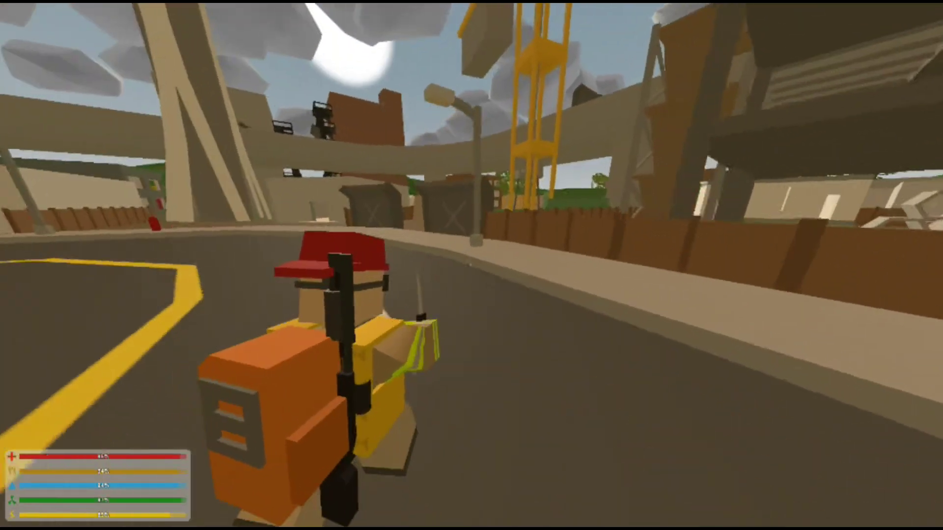
pyautogui.press('w')
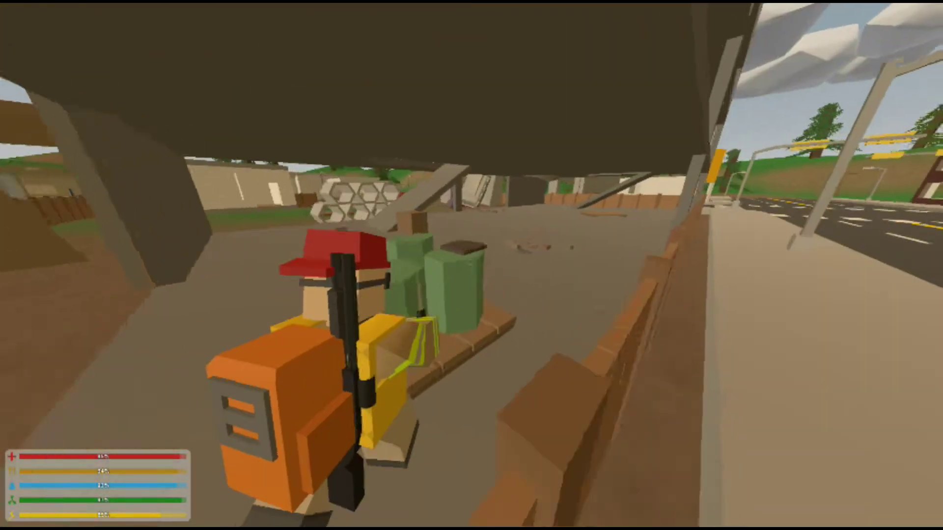
pyautogui.press('w')
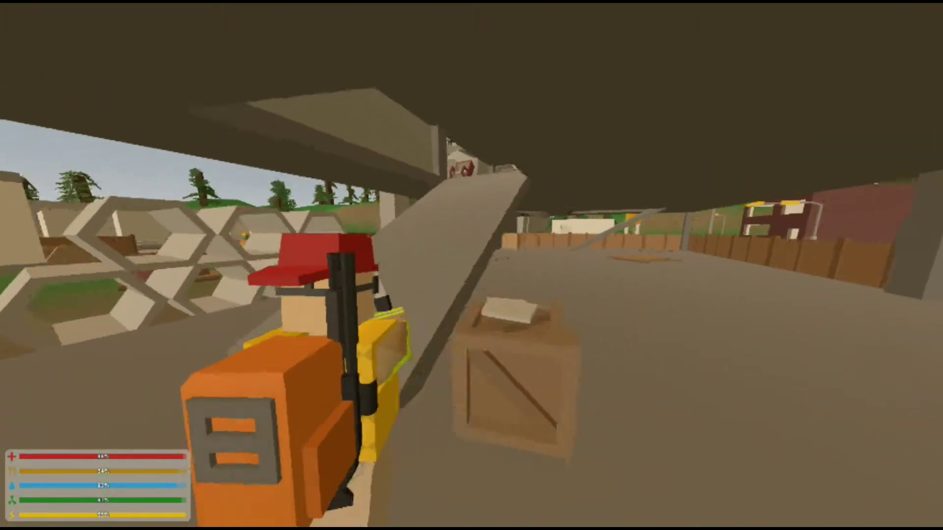
pyautogui.press('w')
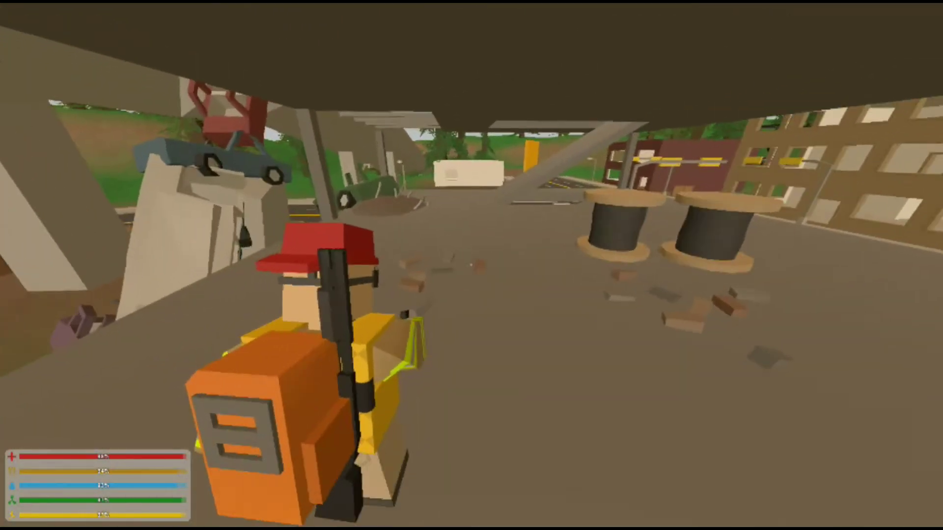
pyautogui.press('g')
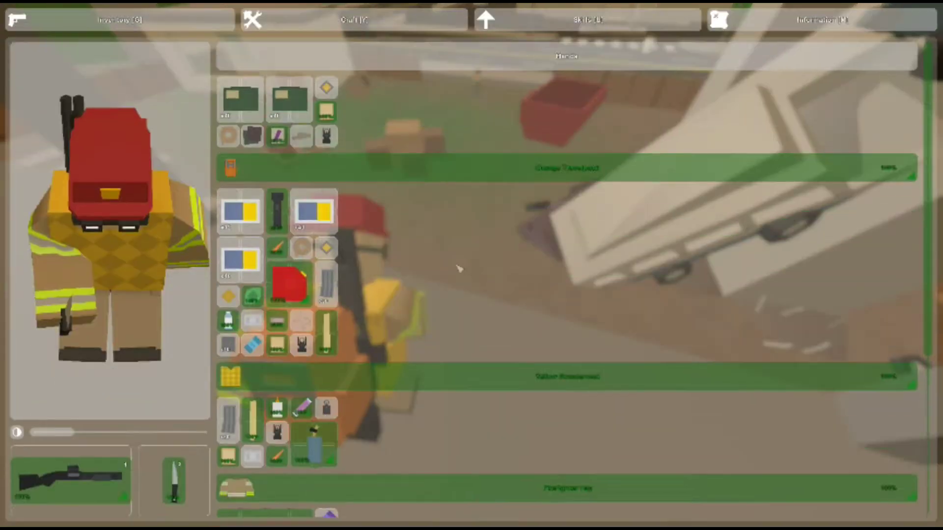
# Step: Check the grey inventory item, then walk along the sidewalk toward the overpass road
pyautogui.click(308, 143)
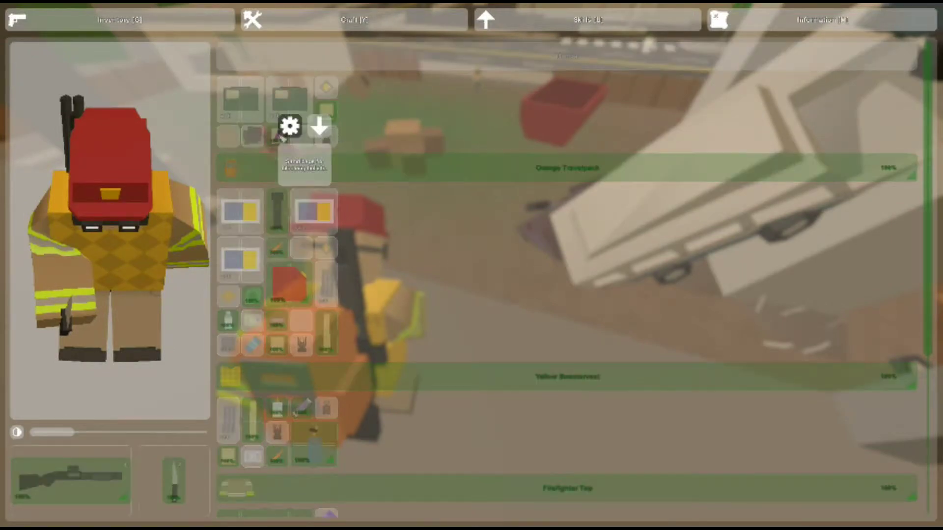
pyautogui.press('g')
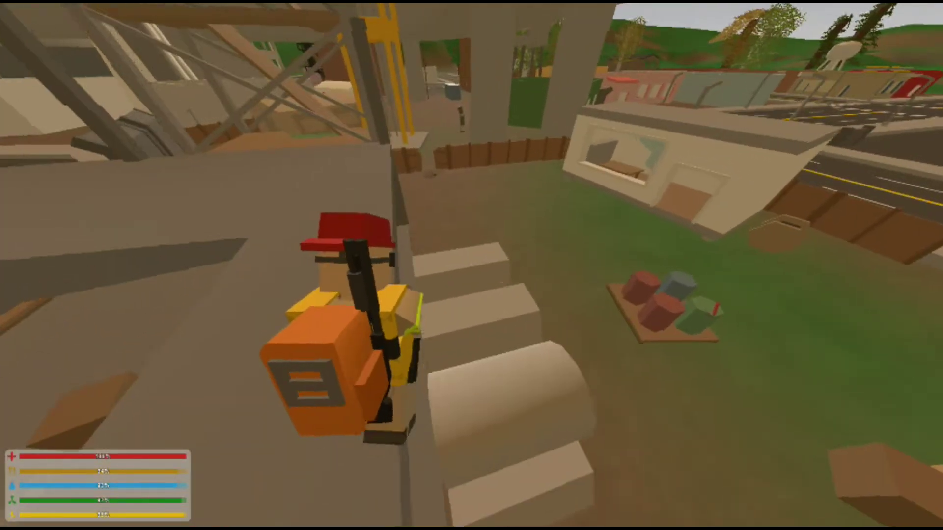
pyautogui.press('w')
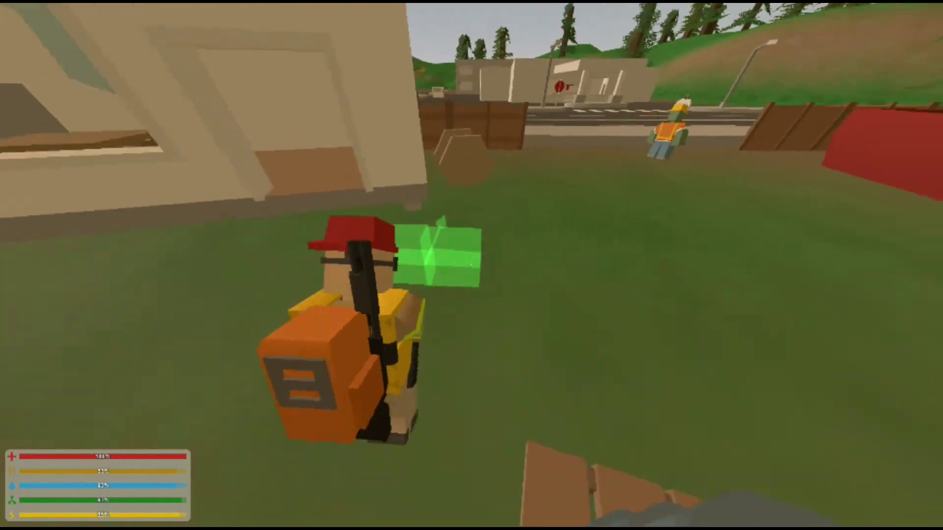
pyautogui.press('w')
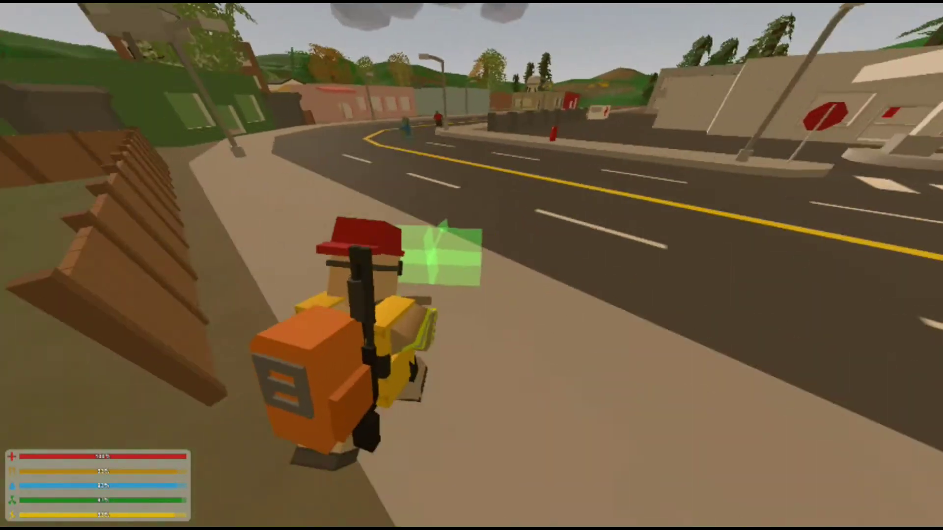
pyautogui.press('w')
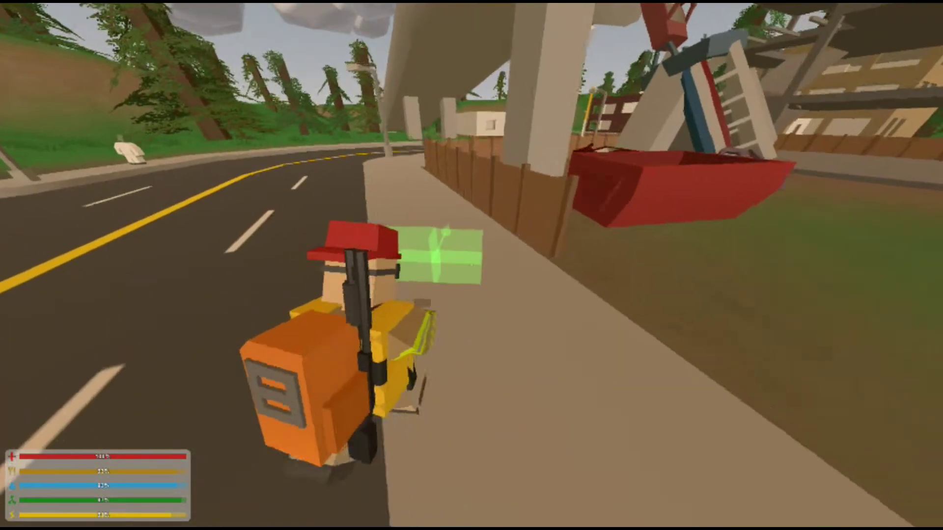
pyautogui.press('1')
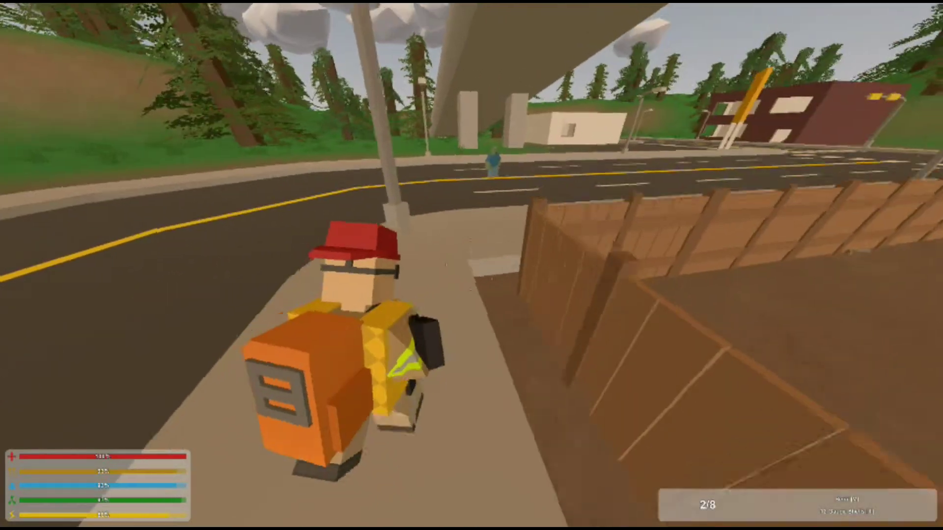
pyautogui.press('w')
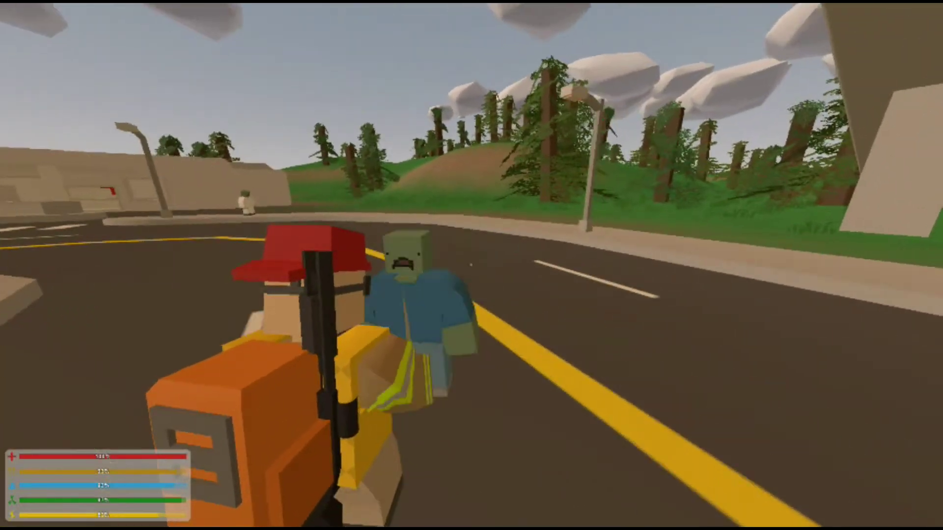
# Step: Melee the zombies in the road, then equip the sidearm with 6/6 rounds
pyautogui.click(472, 266)
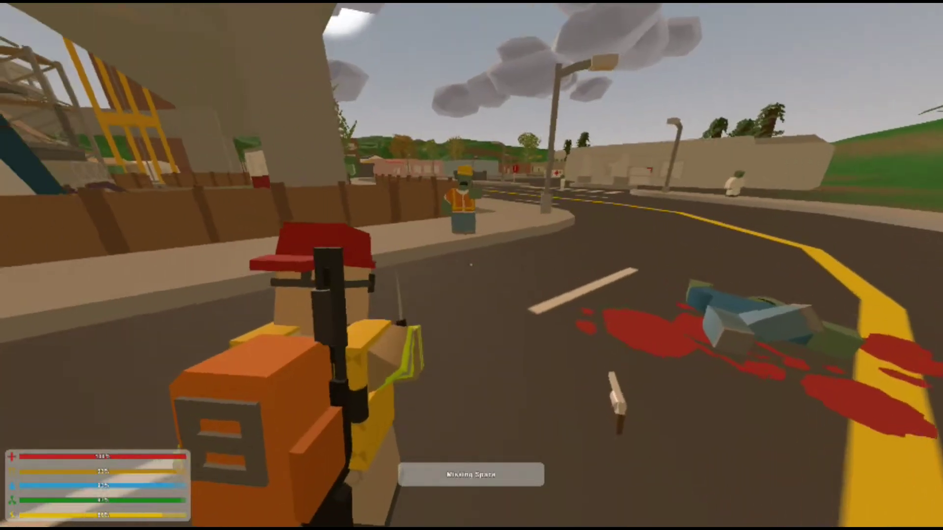
pyautogui.click(471, 265)
pyautogui.click(471, 265)
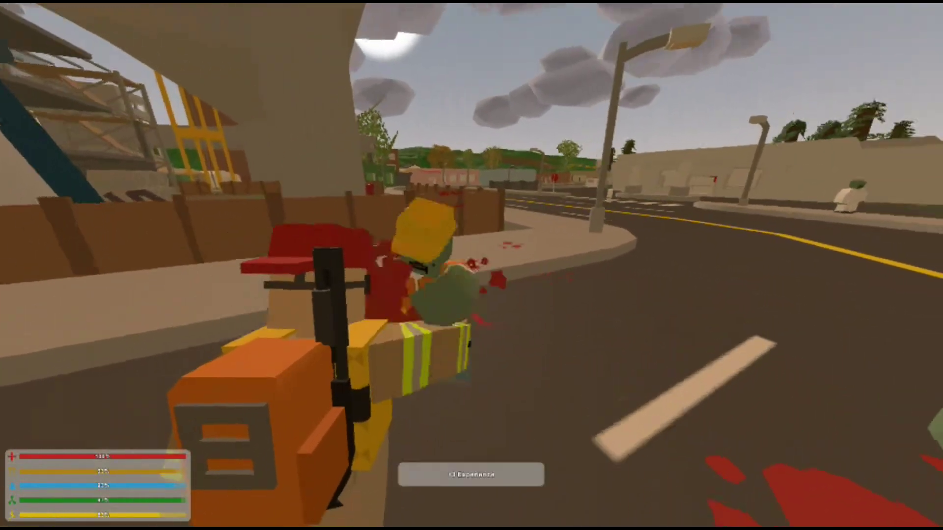
pyautogui.press('g')
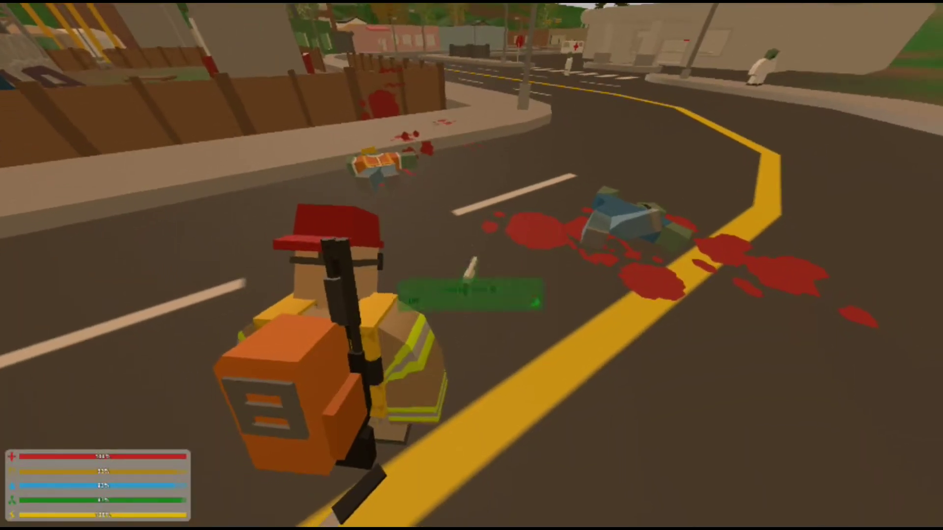
pyautogui.press('2')
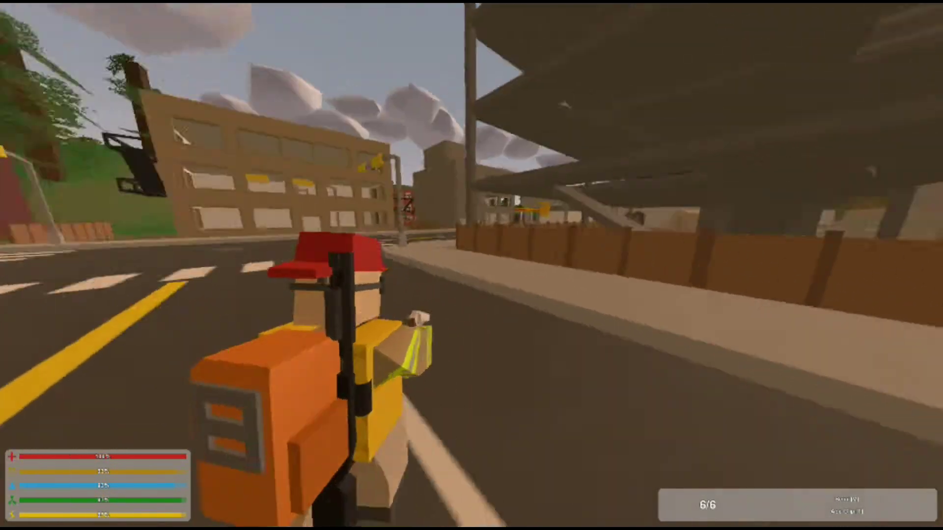
# Step: Aim the pistol in first person and shoot the zombies near Big J Fast Food, leaving 3/6 rounds
pyautogui.press('h')
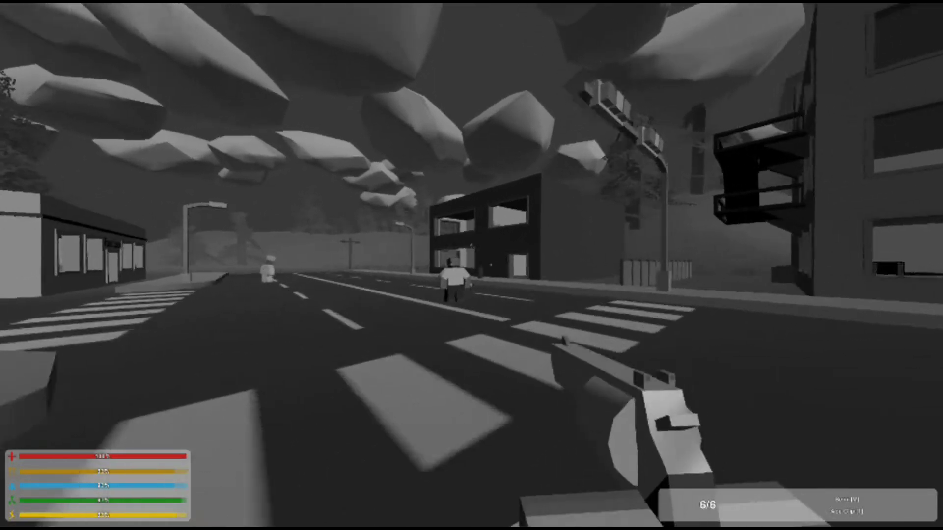
pyautogui.rightClick(472, 266)
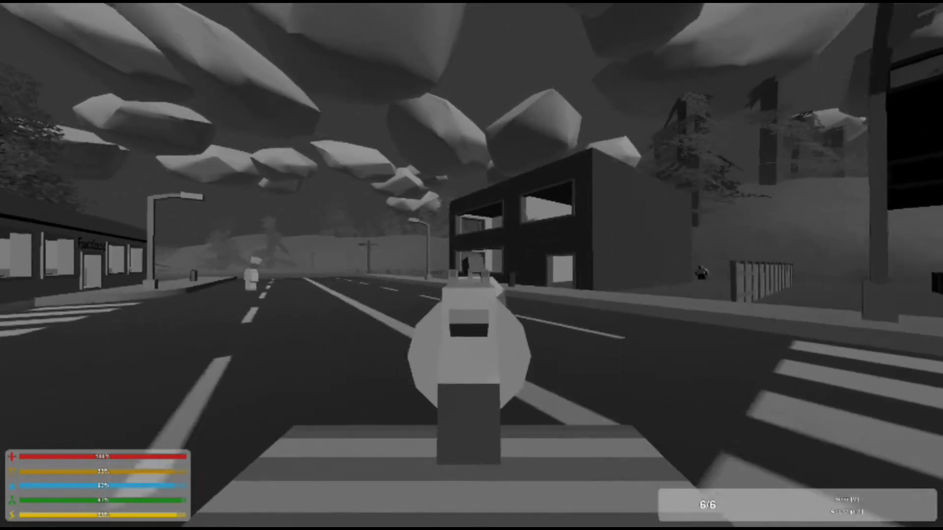
pyautogui.click(472, 265)
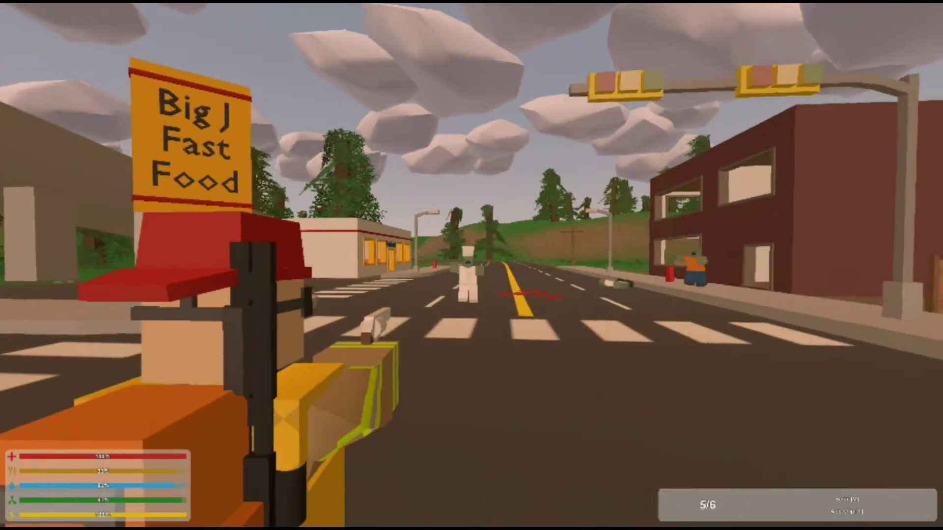
pyautogui.click(472, 266)
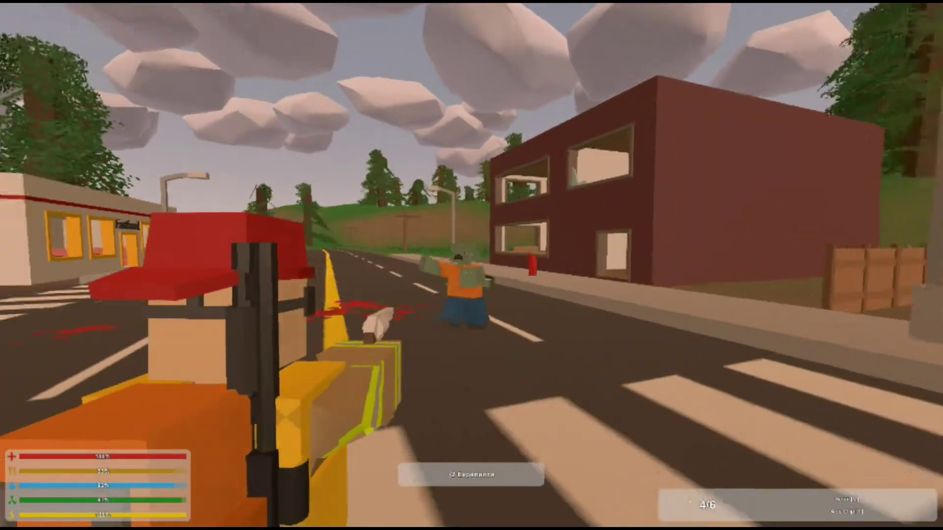
pyautogui.click(471, 266)
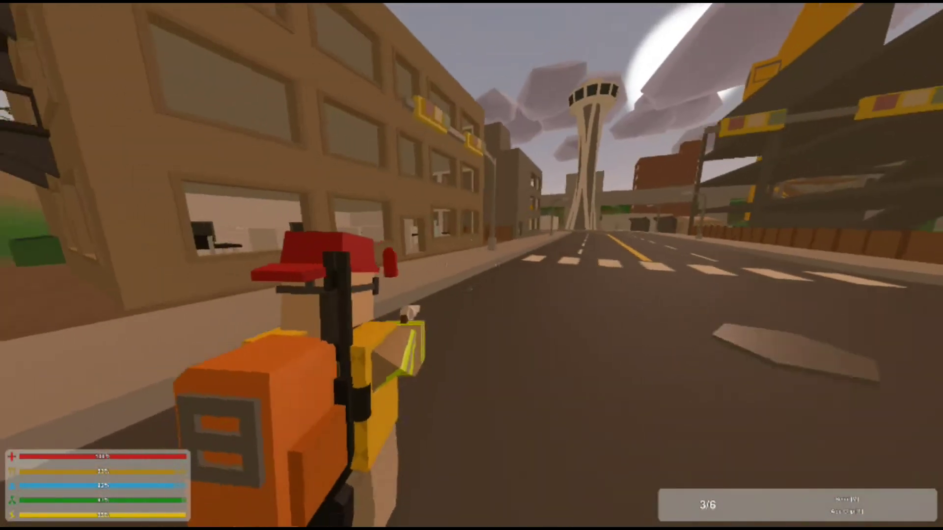
# Step: Run past the gas station, hydrant and wooden fence to the building doorway under the overpass
pyautogui.press('w')
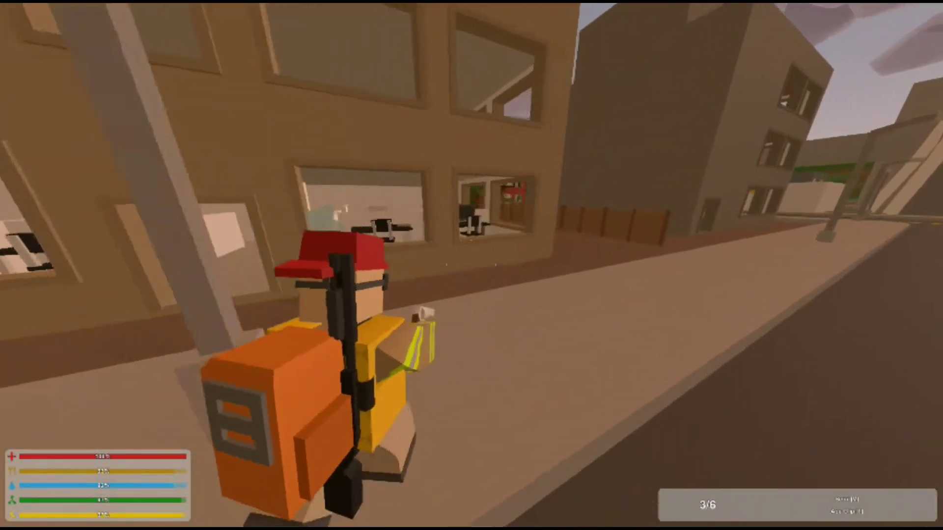
pyautogui.press('w')
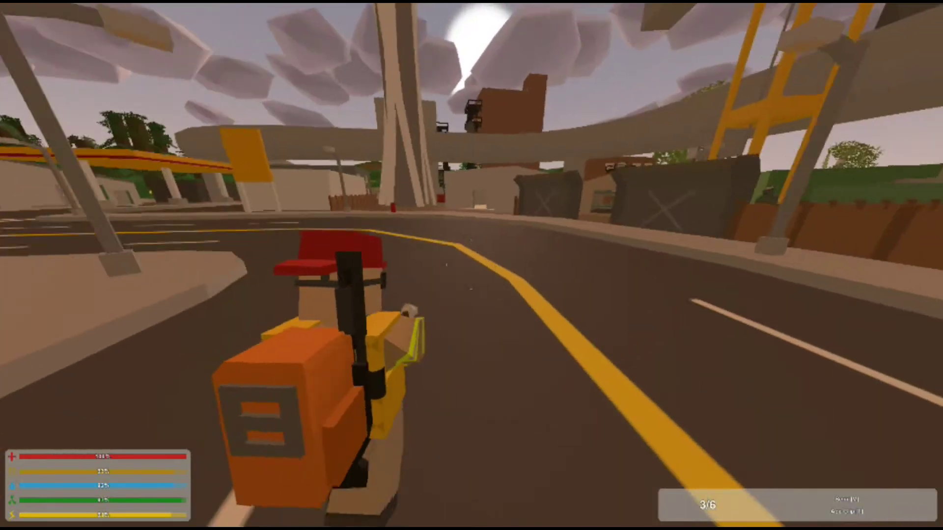
pyautogui.press('w')
pyautogui.press('w')
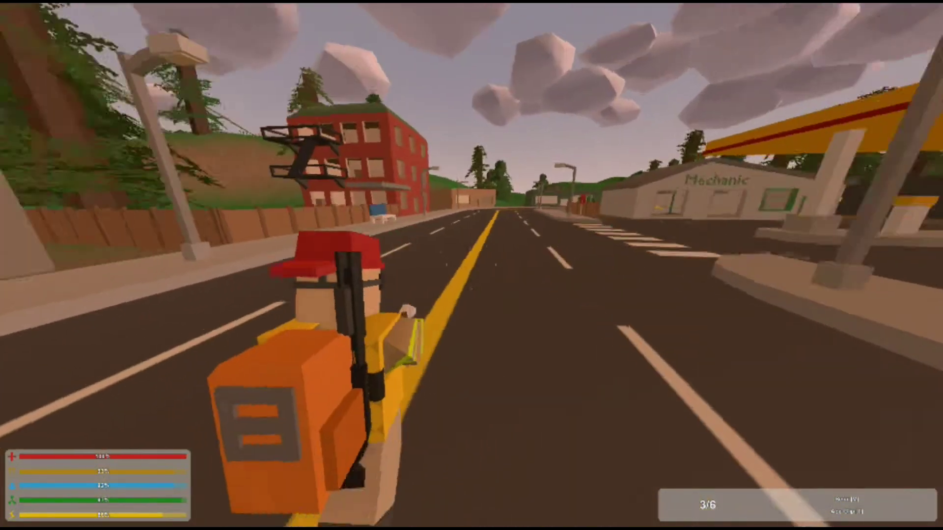
pyautogui.press('w')
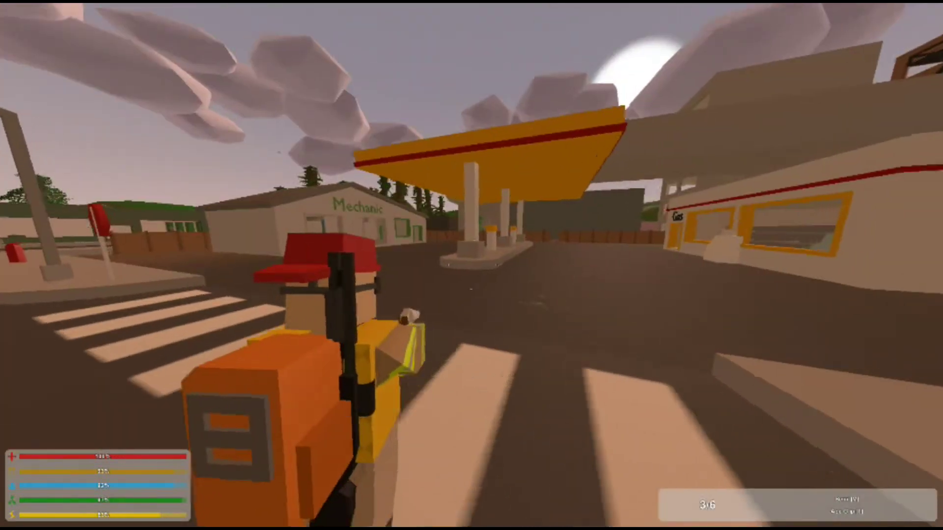
pyautogui.press('w')
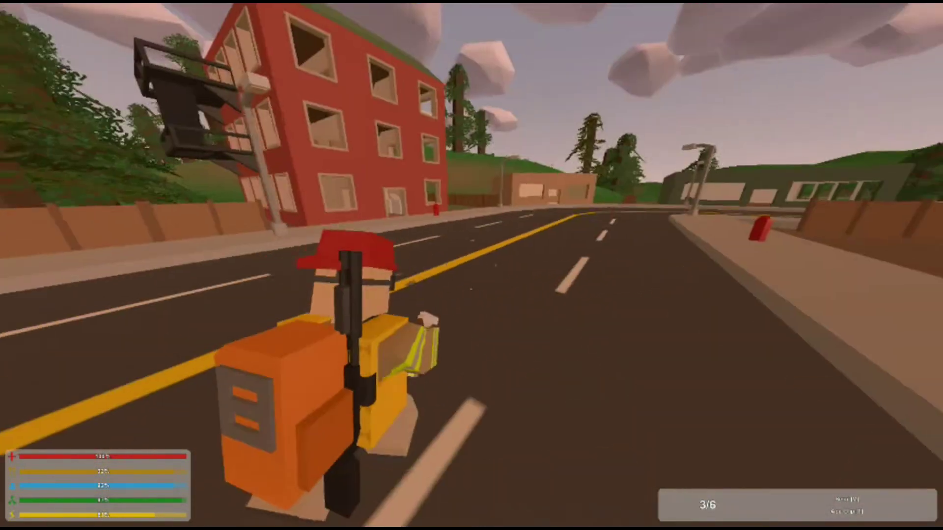
pyautogui.press('w')
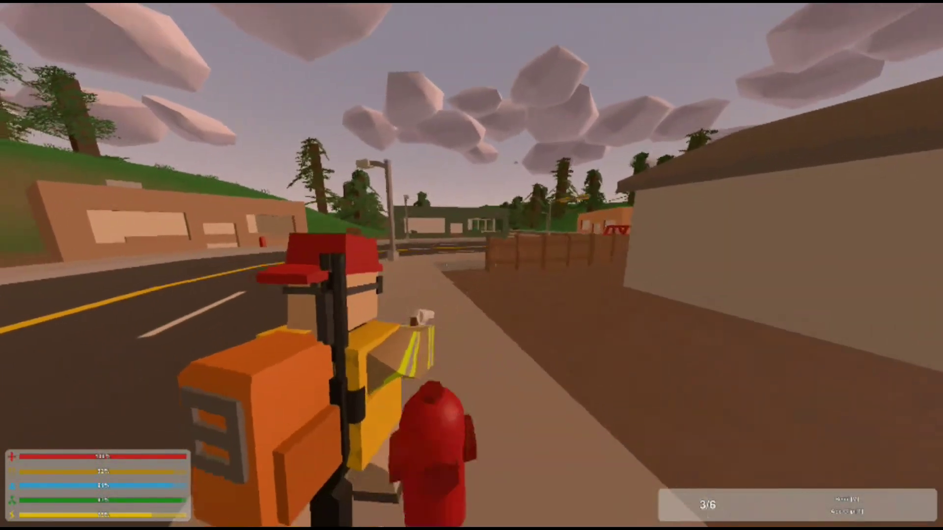
pyautogui.press('w')
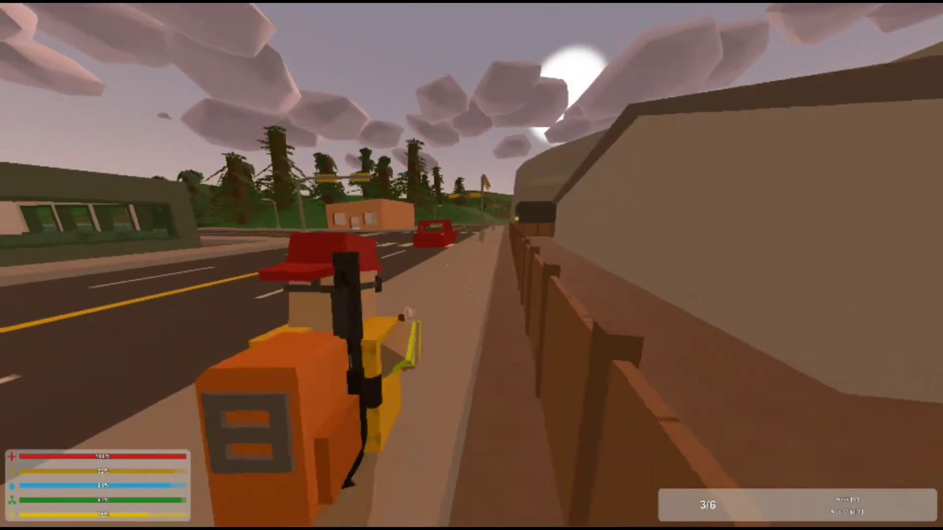
pyautogui.press('w')
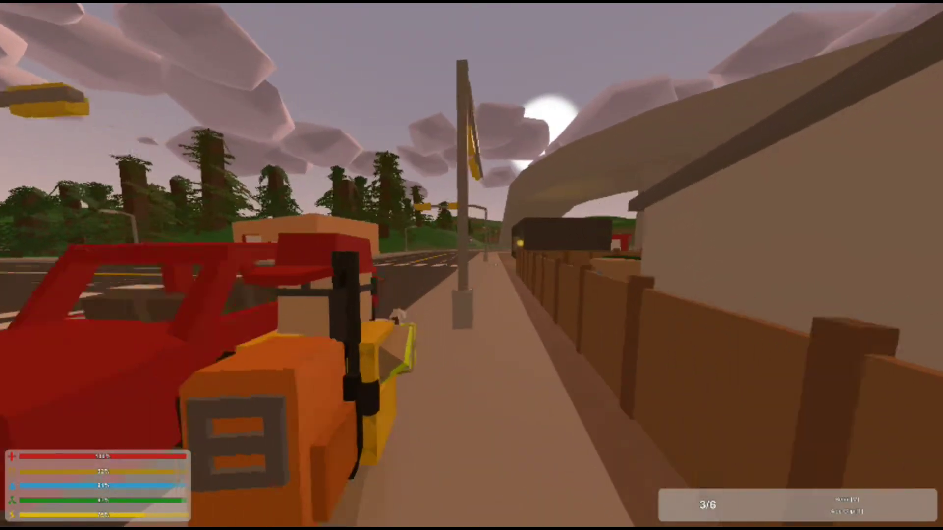
pyautogui.press('w')
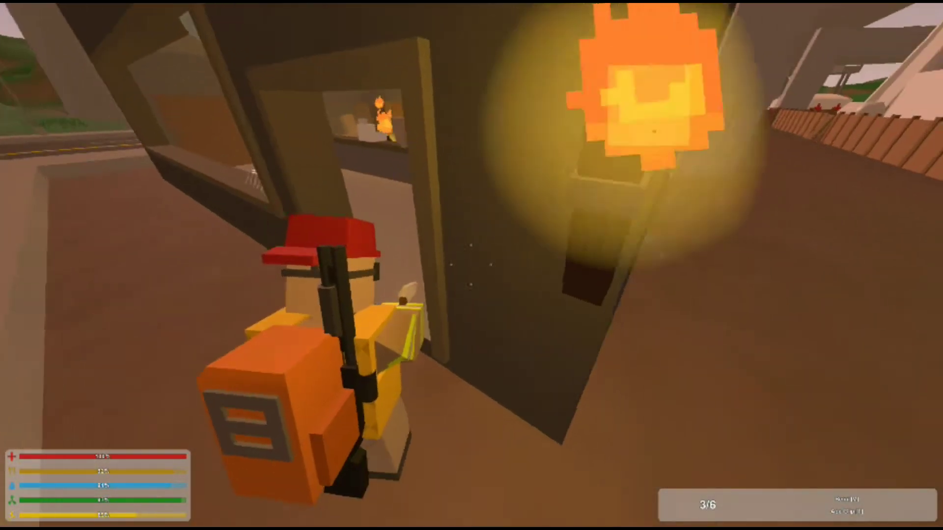
# Step: Check the backpack twice, sidestepping toward the window, then enter the campfire room
pyautogui.press('g')
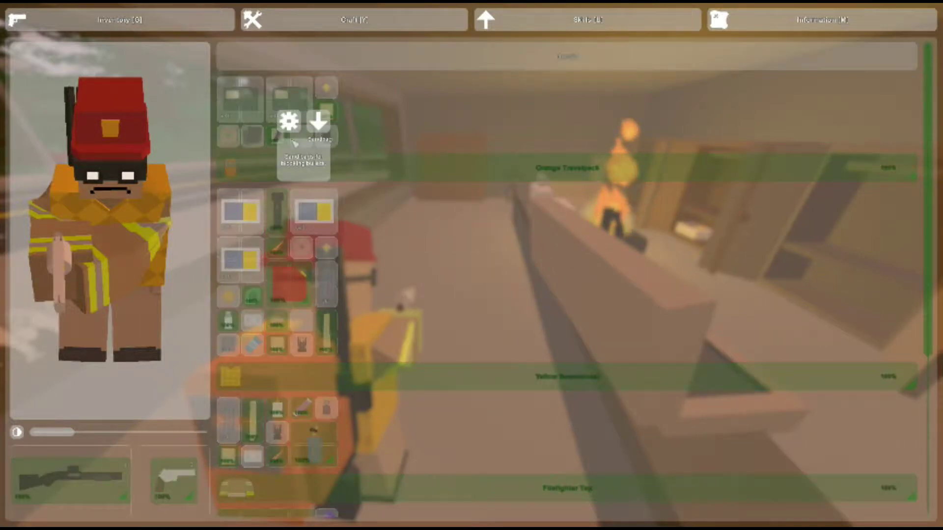
pyautogui.press('g')
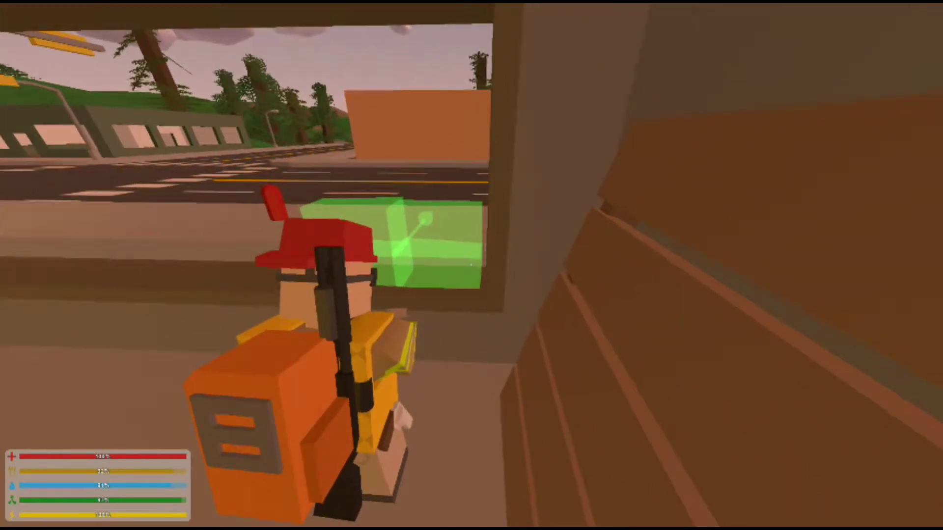
pyautogui.press('a')
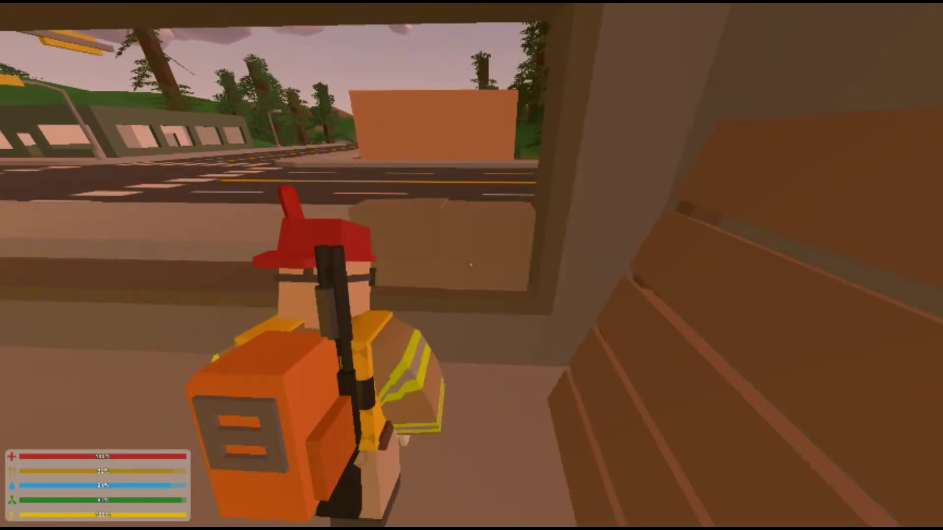
pyautogui.press('g')
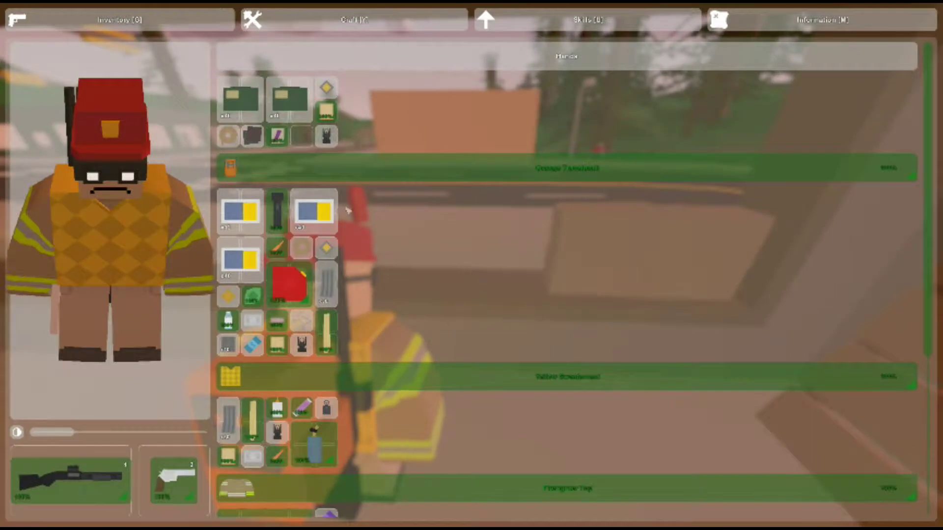
pyautogui.scroll(-1, 270, 169)
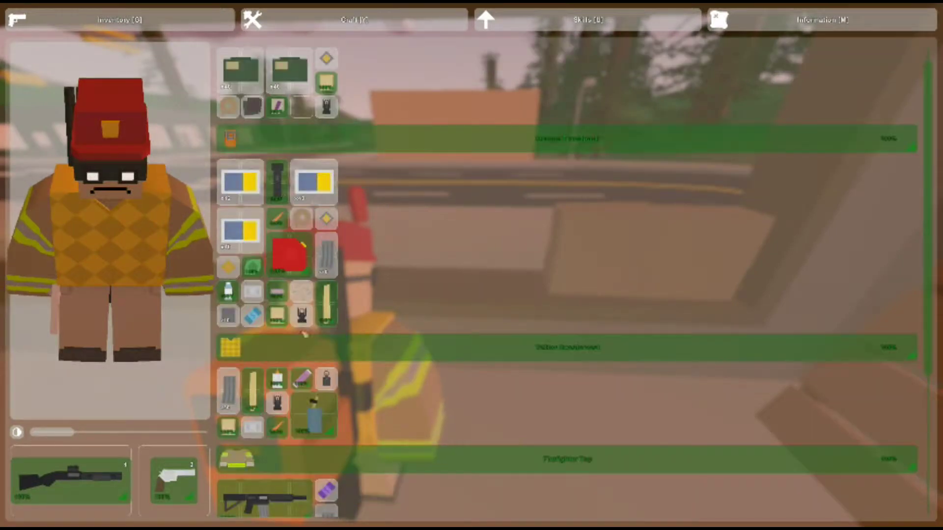
pyautogui.scroll(-4, 282, 338)
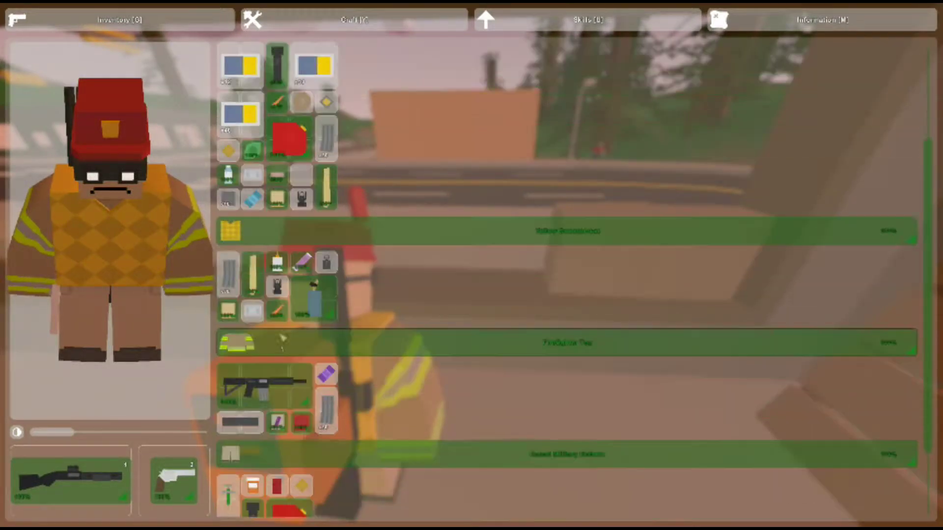
pyautogui.scroll(-3, 282, 339)
pyautogui.scroll(-1, 277, 402)
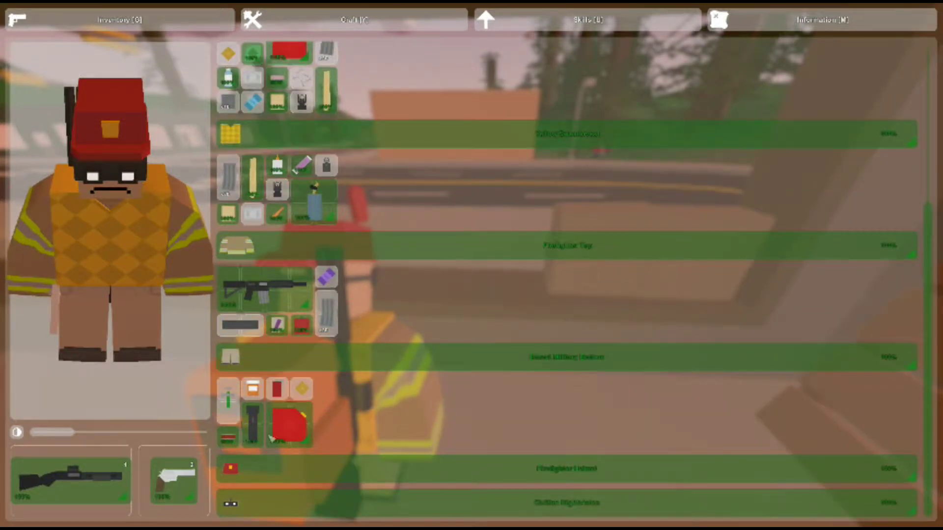
pyautogui.press('g')
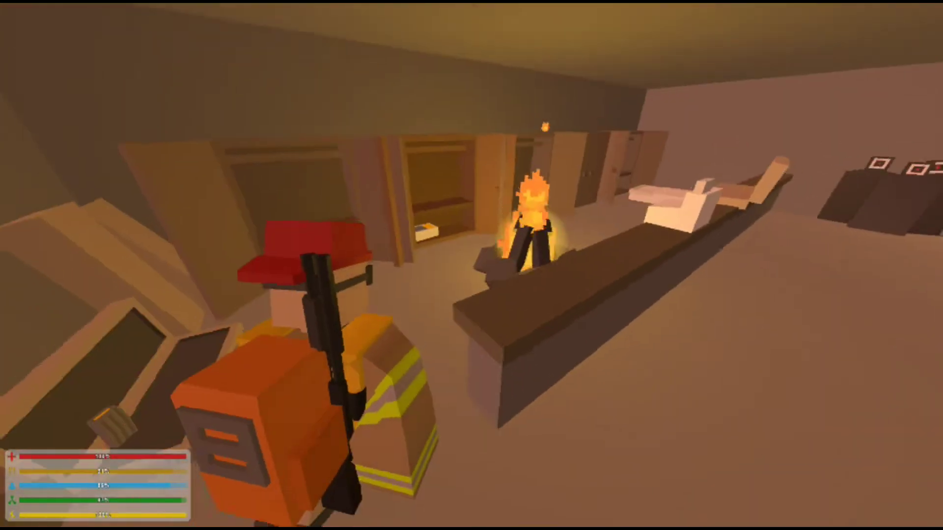
# Step: Search the room's cabinets and try taking the ammunition box, which fails with 'Missing Space'
pyautogui.press('w')
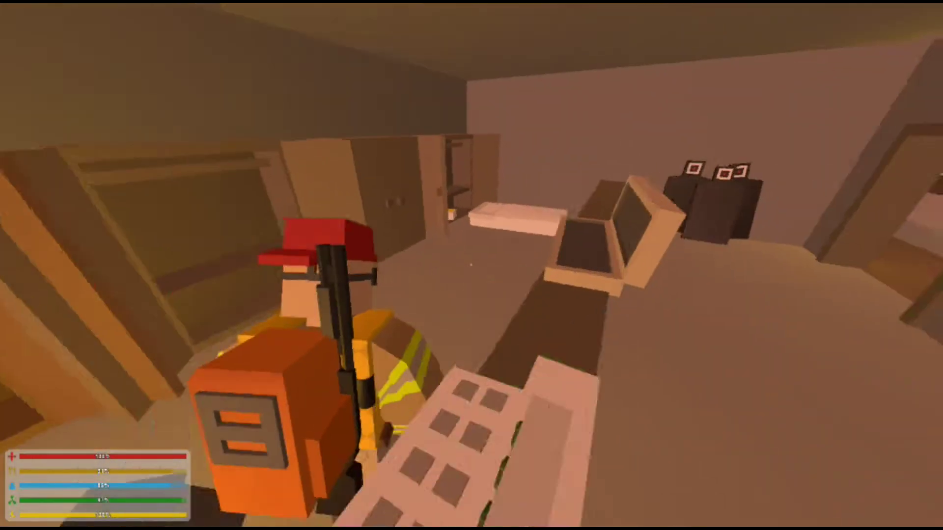
pyautogui.press('w')
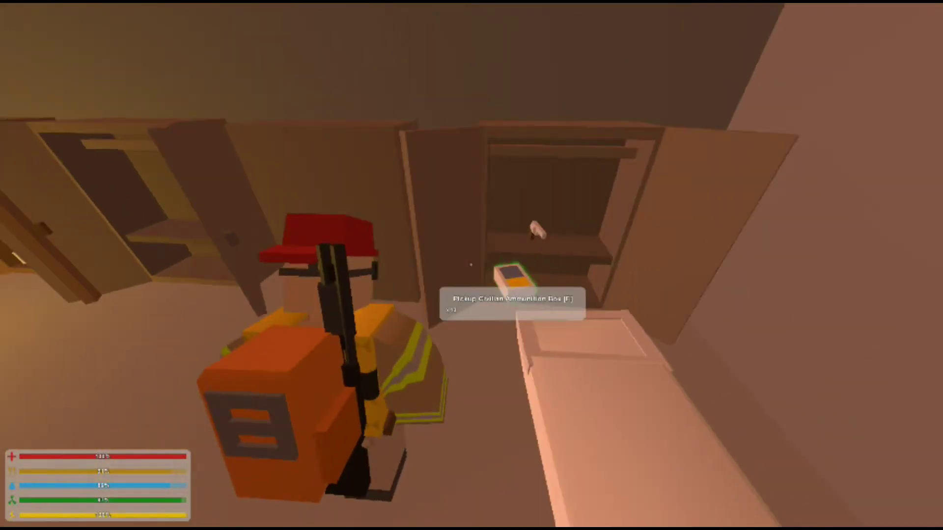
pyautogui.press('a')
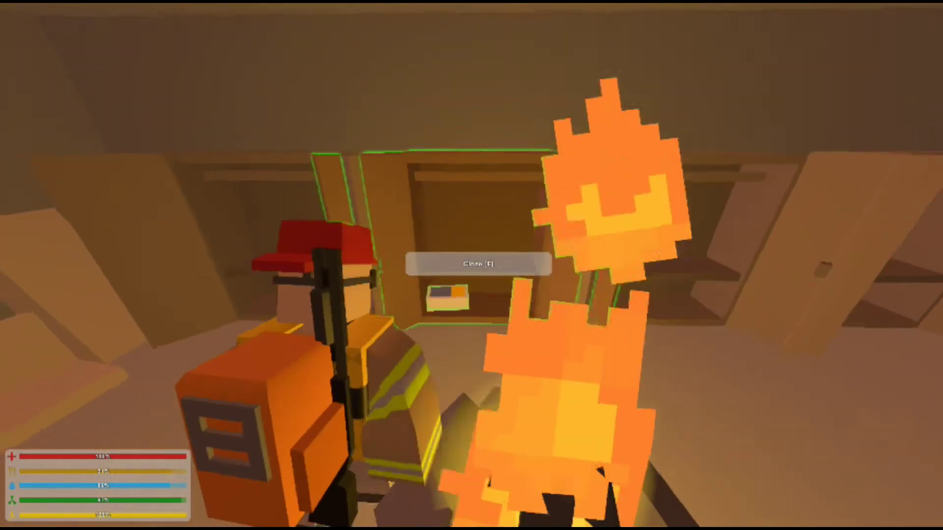
pyautogui.press('w')
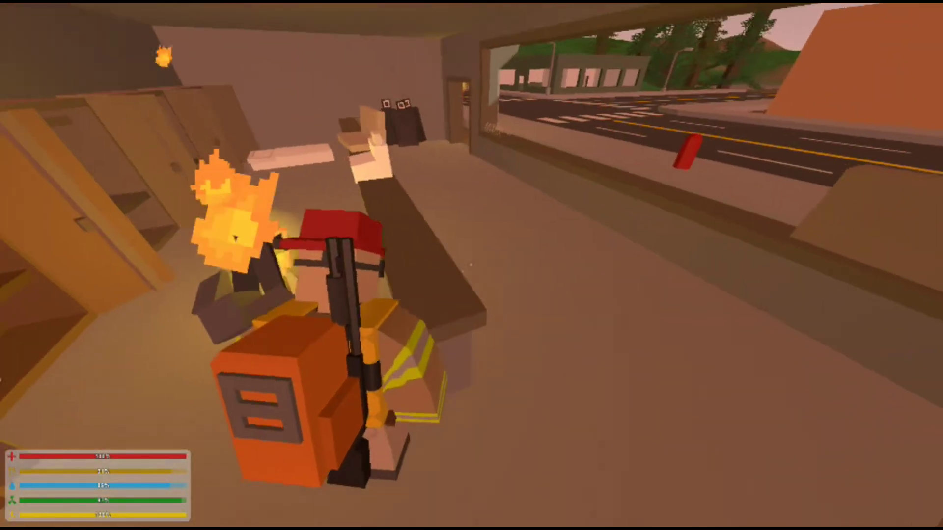
pyautogui.press('w')
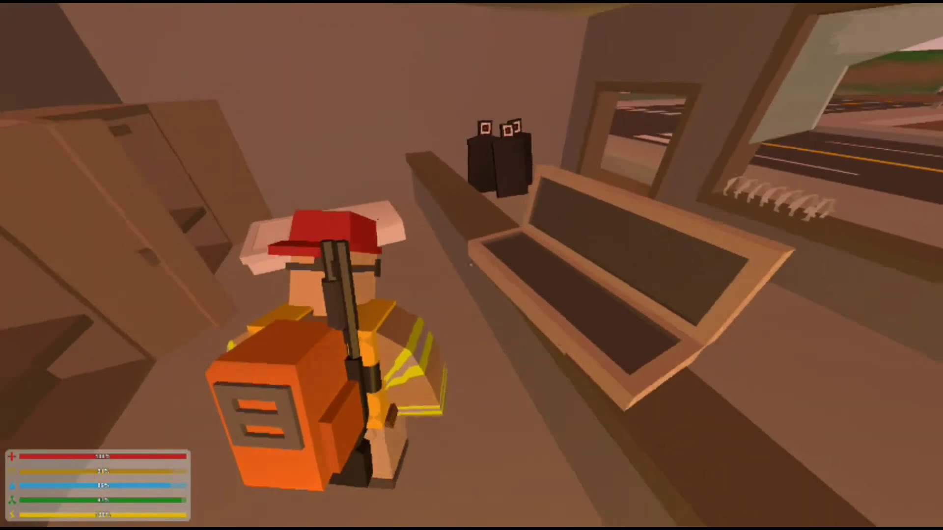
pyautogui.press('w')
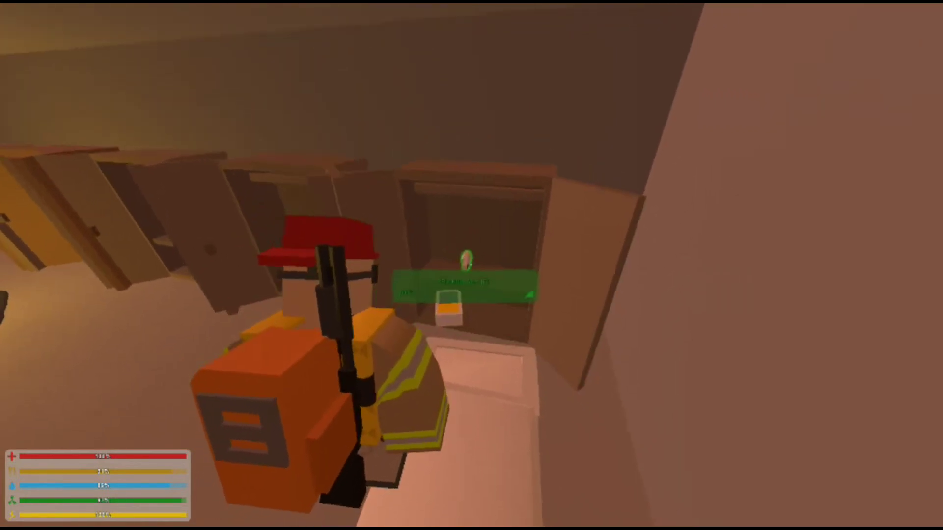
pyautogui.press('w')
pyautogui.press('w')
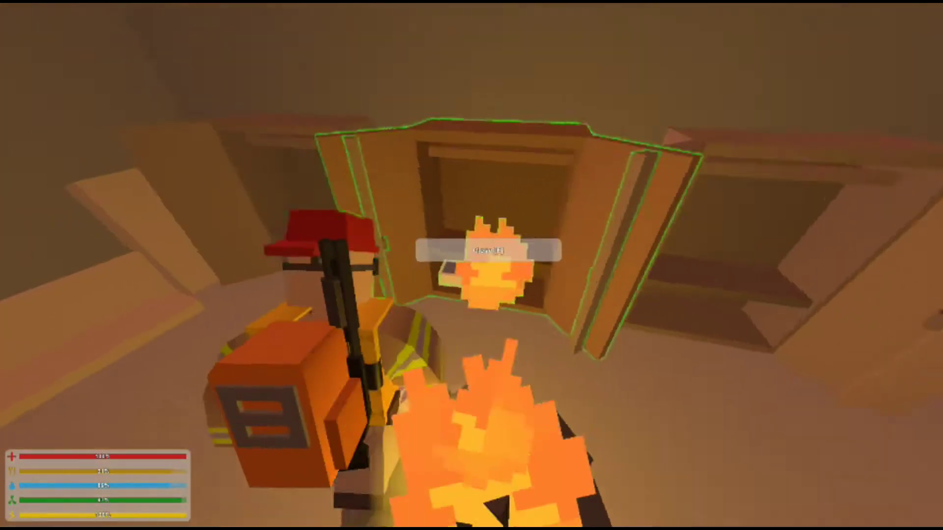
pyautogui.press('w')
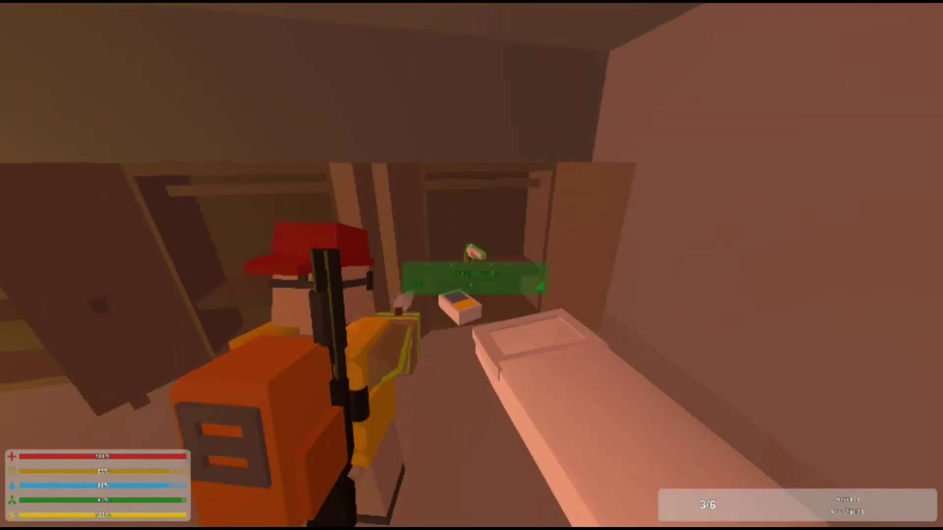
pyautogui.press('f')
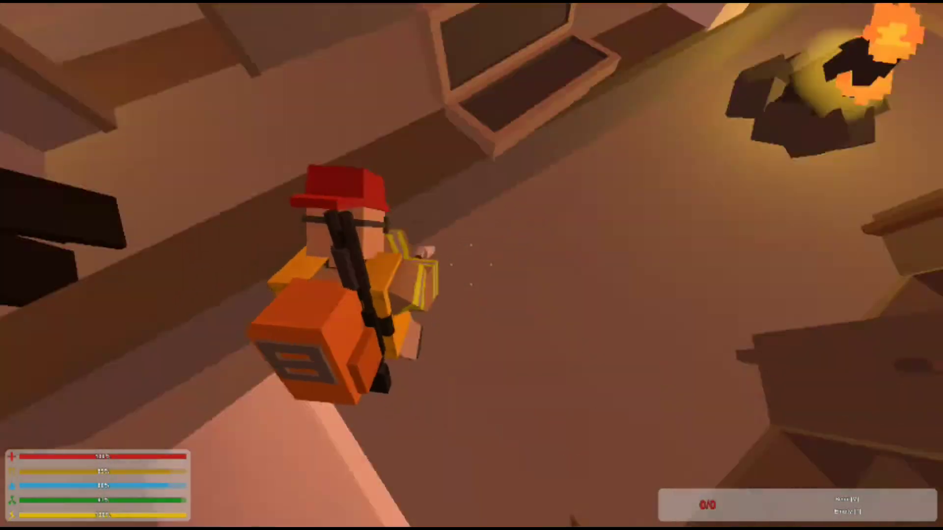
# Step: Switch to first person, check the inventory, and open the wardrobe to take the Colt magazine
pyautogui.press('o')
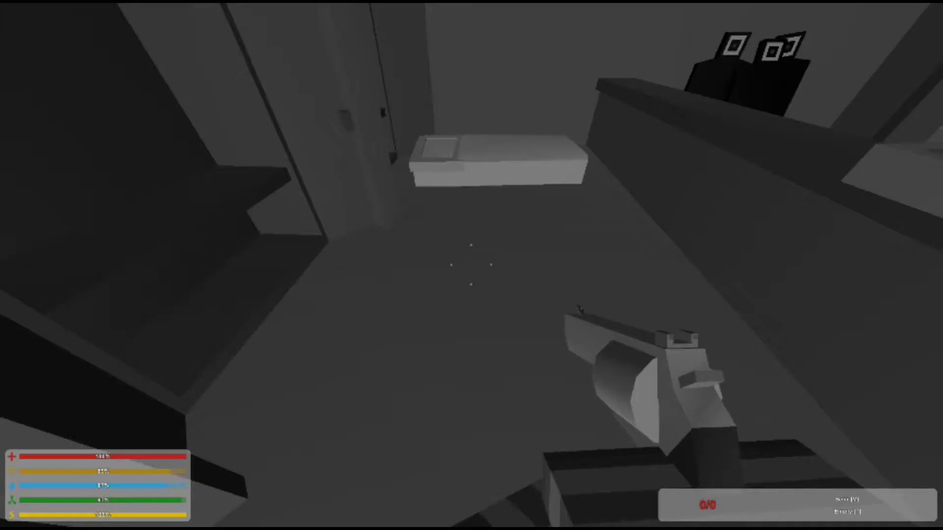
pyautogui.press('g')
pyautogui.scroll(5, 567, 280)
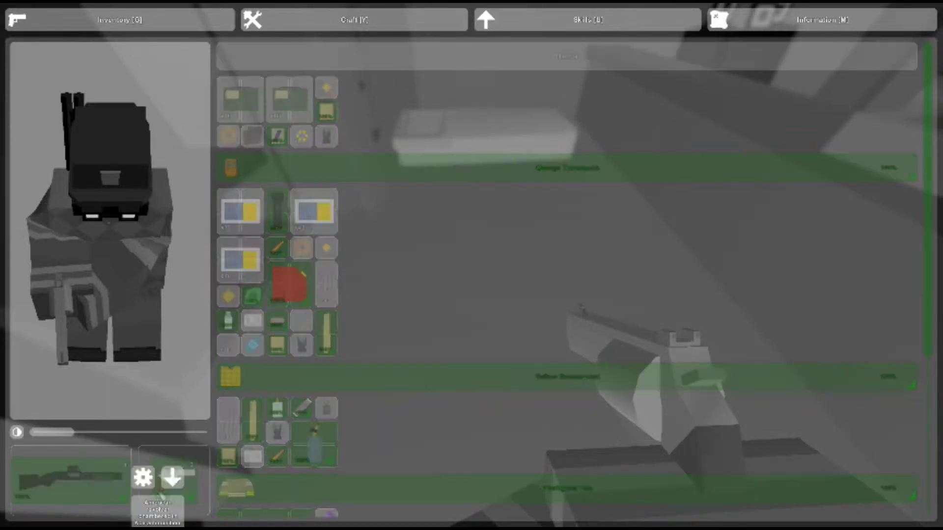
pyautogui.press('g')
pyautogui.press('f')
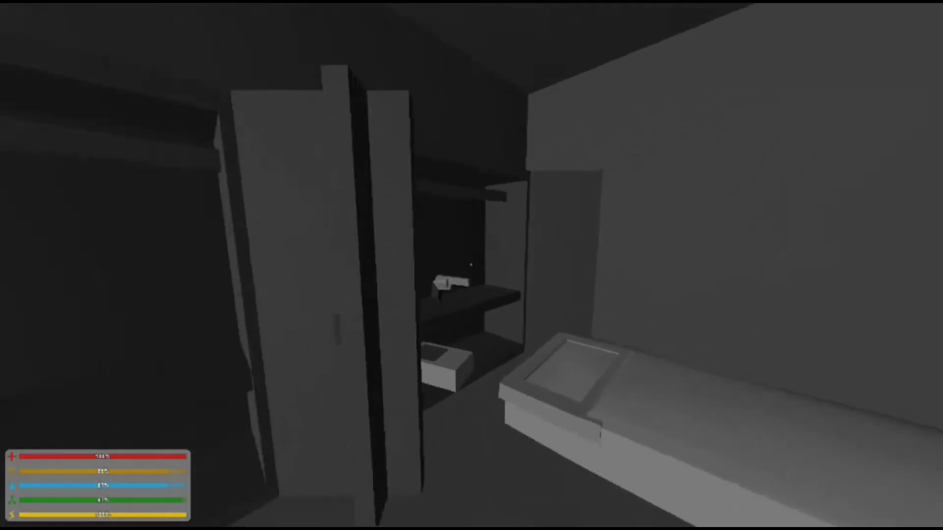
pyautogui.press('1')
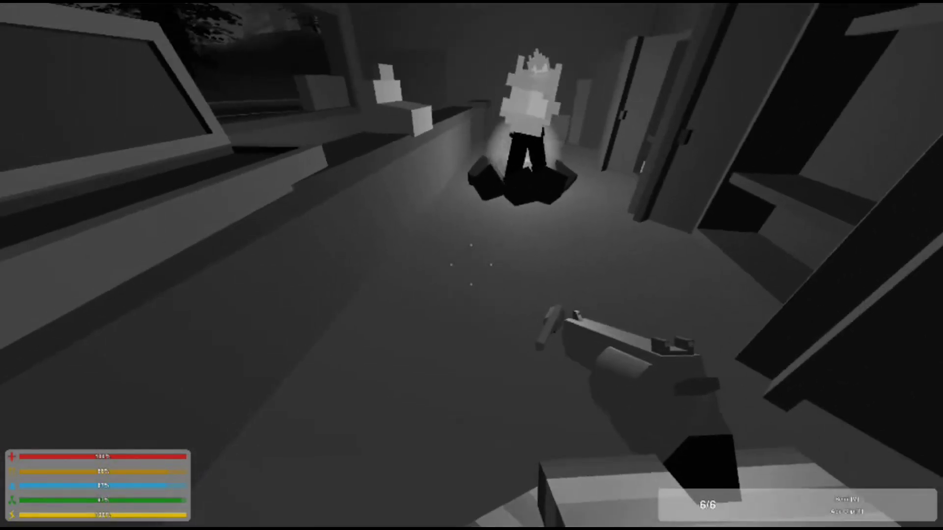
# Step: Inspect the pistol's attachments, return to third person, and walk out to the road
pyautogui.press('t')
pyautogui.press('t')
pyautogui.press('g')
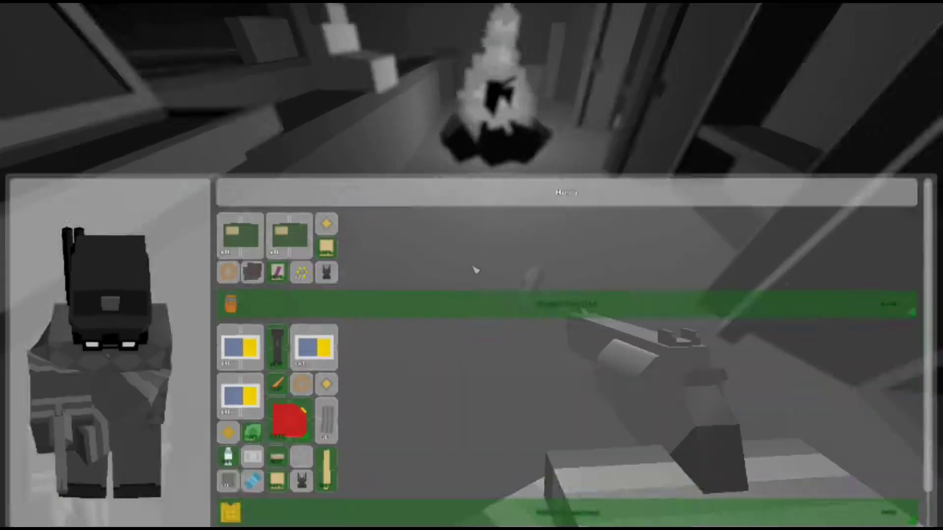
pyautogui.press('g')
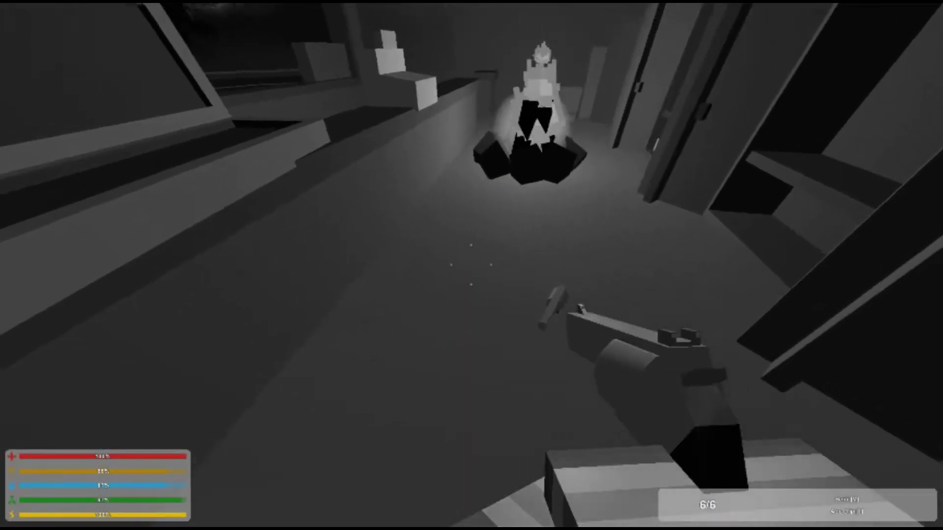
pyautogui.press('h')
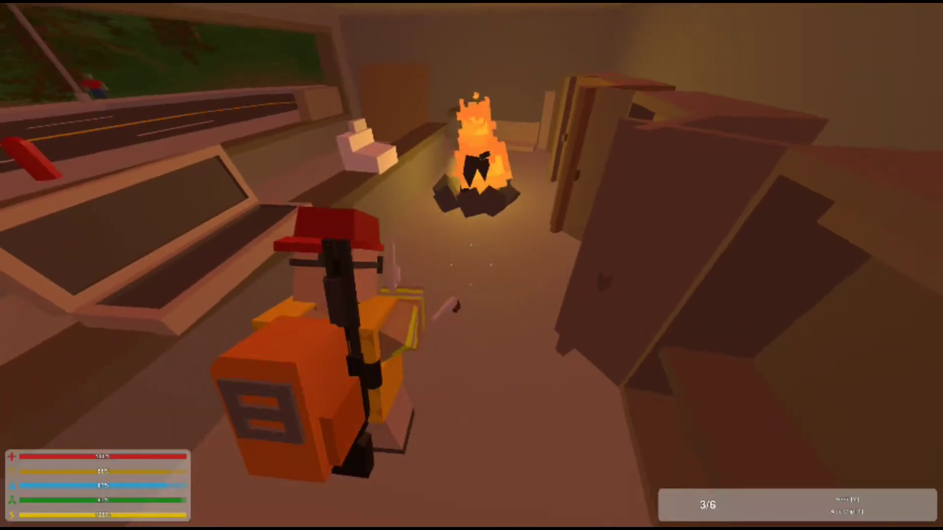
pyautogui.press('w')
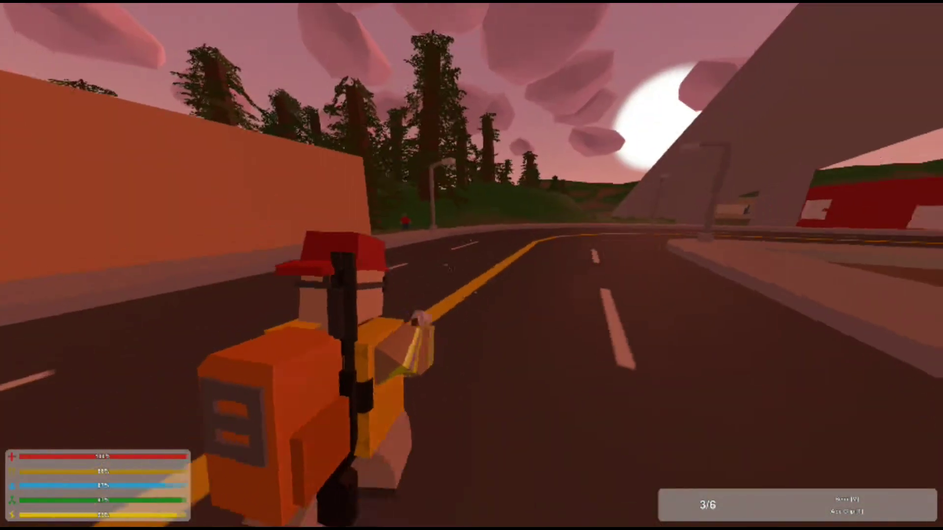
# Step: Check the inventory, then aim and fire at the target ahead
pyautogui.hotkey('shift', 'Tab')
pyautogui.hotkey('shift', 'Tab')
pyautogui.press('g')
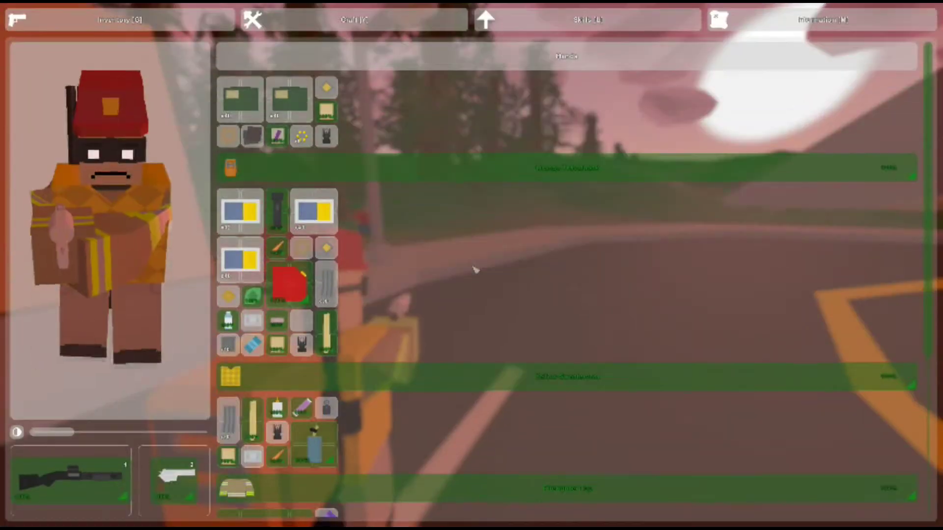
pyautogui.press('g')
pyautogui.rightClick(471, 265)
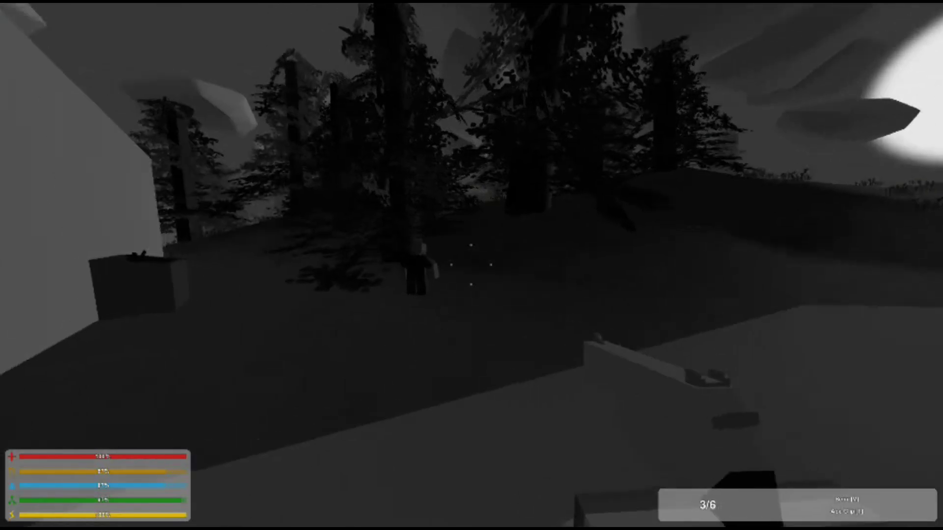
pyautogui.click(471, 265)
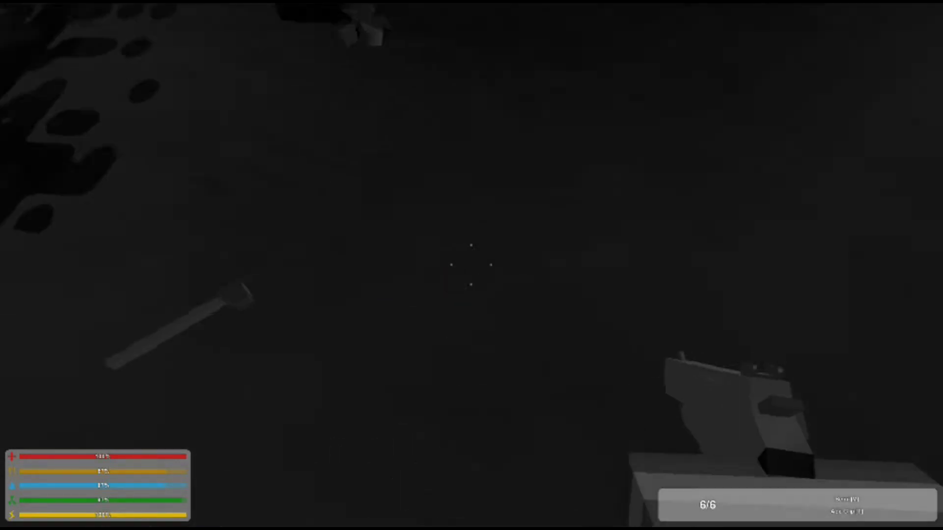
# Step: Walk down the street past the Pizza and Doughnuts shops and the apartments
pyautogui.press('w')
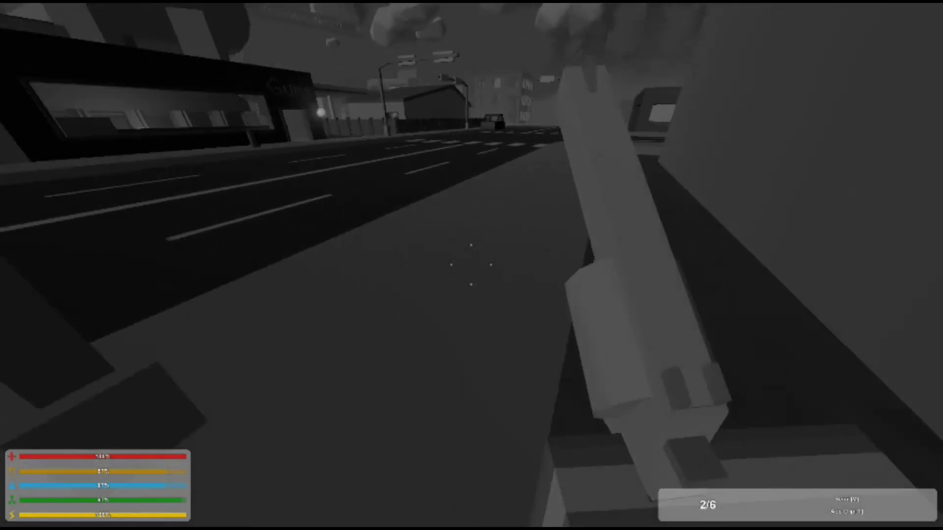
pyautogui.press('w')
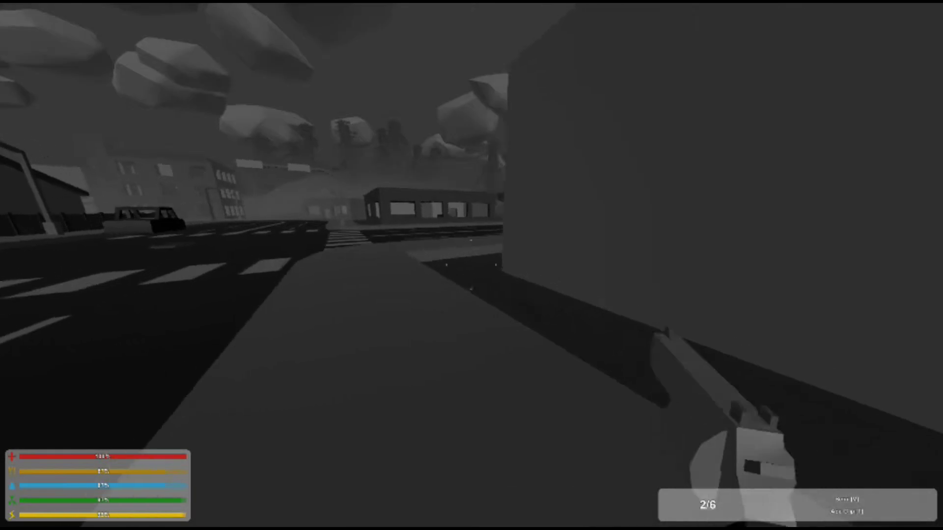
pyautogui.press('w')
pyautogui.press('w')
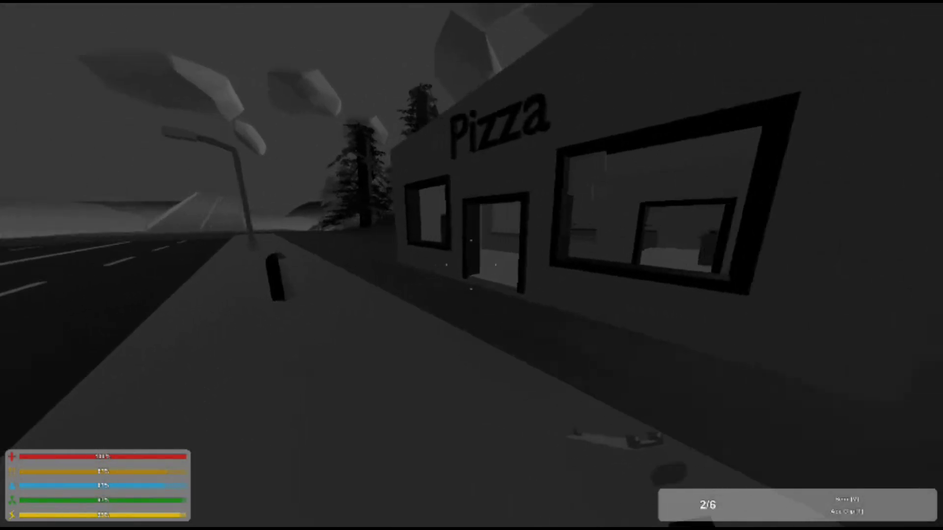
pyautogui.press('w')
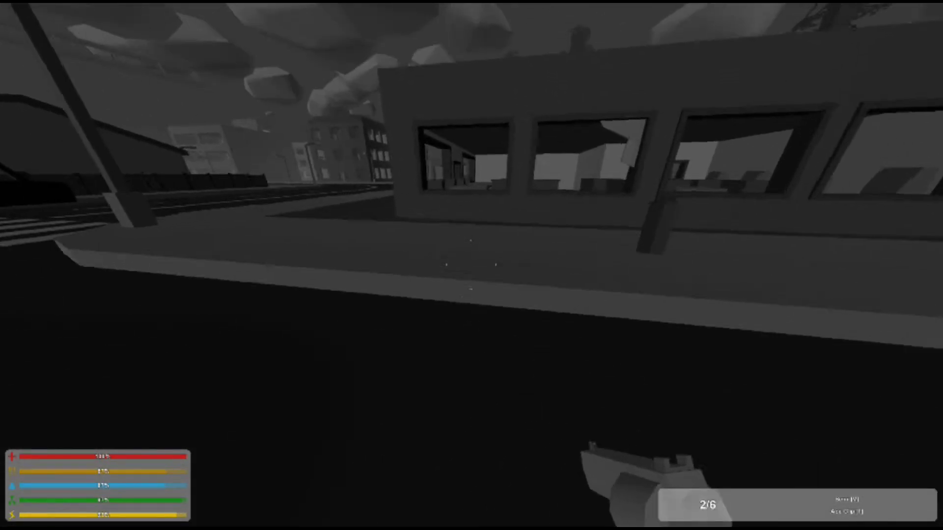
pyautogui.press('w')
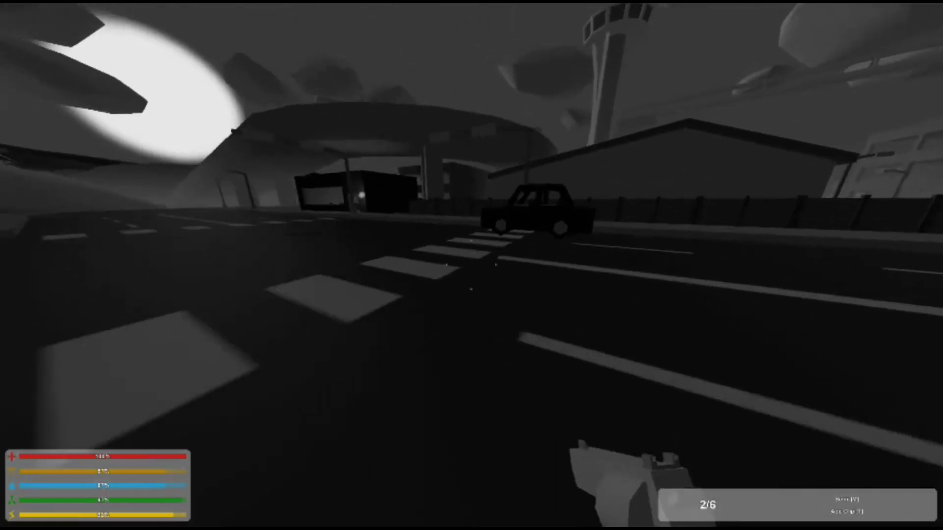
pyautogui.press('w')
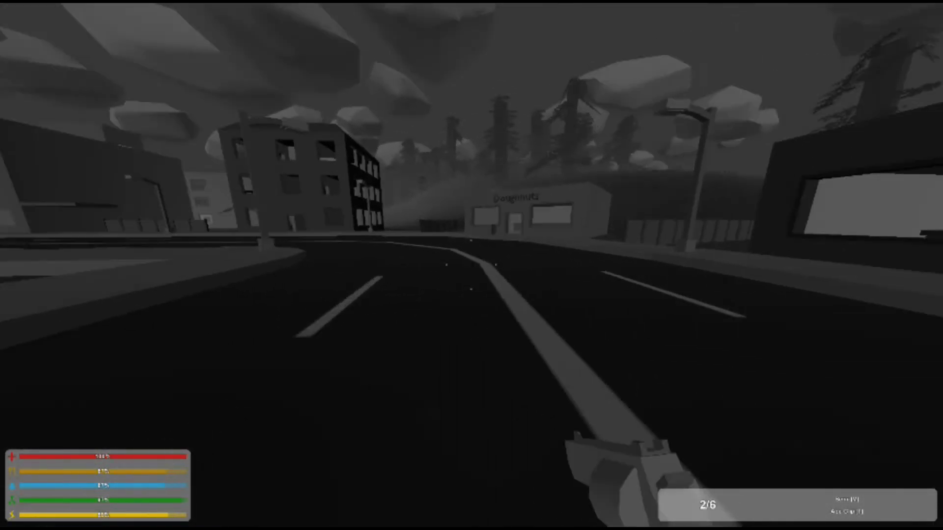
pyautogui.press('w')
pyautogui.press('w')
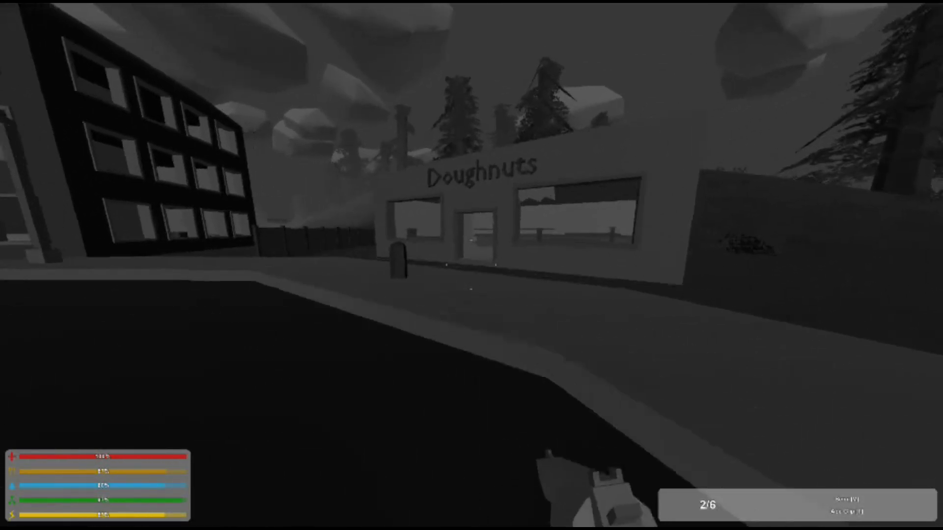
pyautogui.press('w')
pyautogui.press('w')
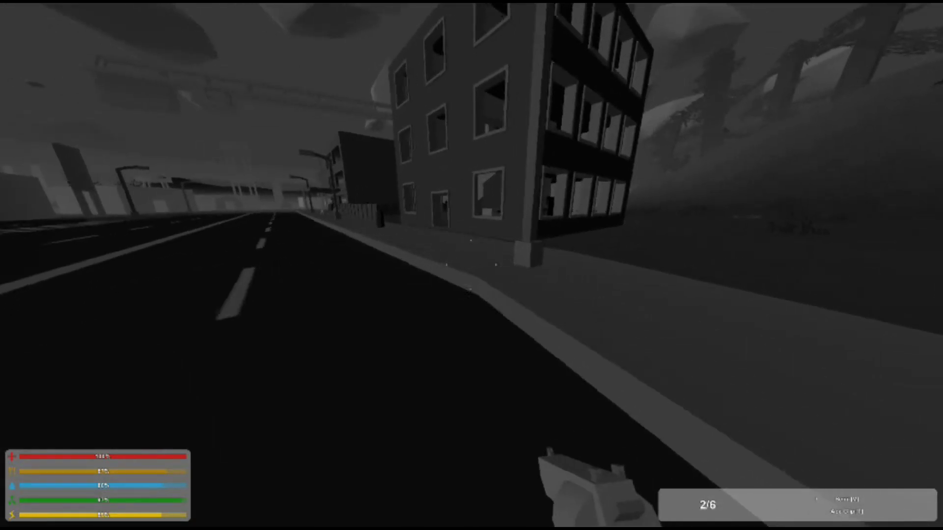
# Step: Cross the road past the Mechanic to the Big J Eco Fuel station and back to the street
pyautogui.press('w')
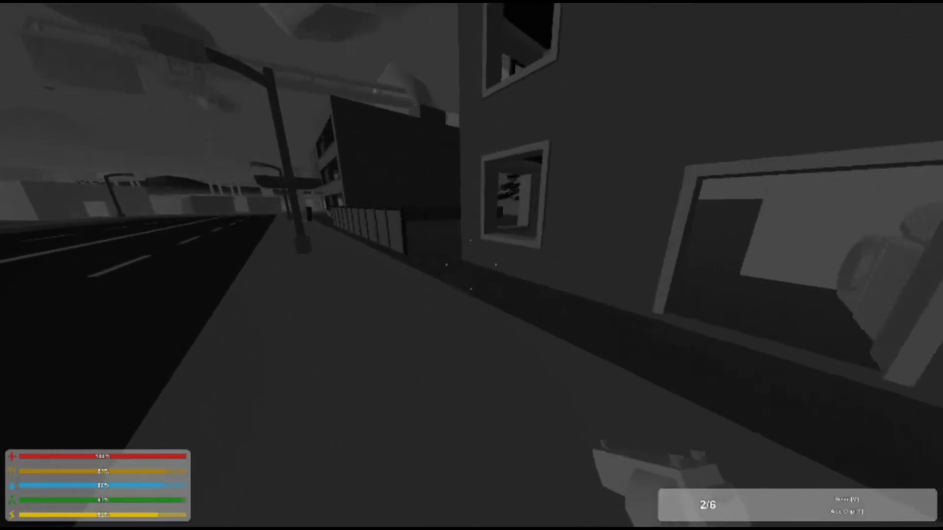
pyautogui.press('w')
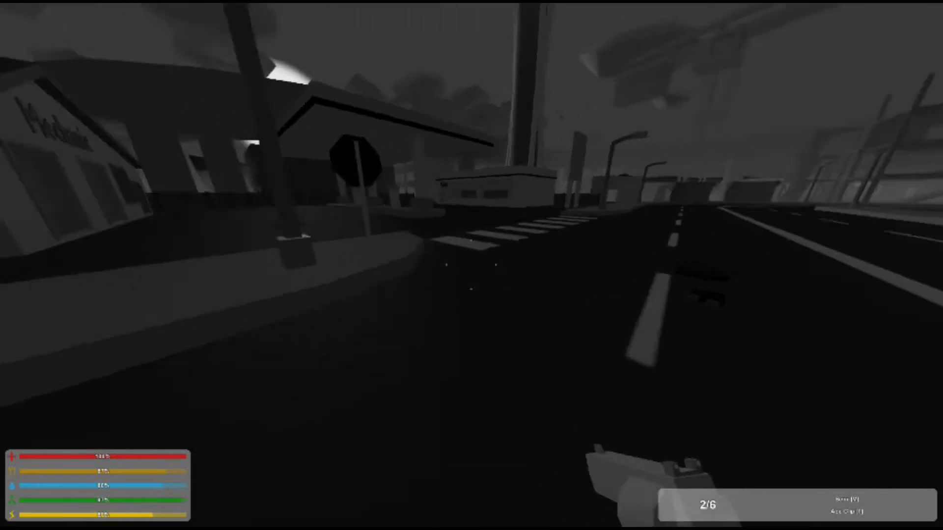
pyautogui.press('w')
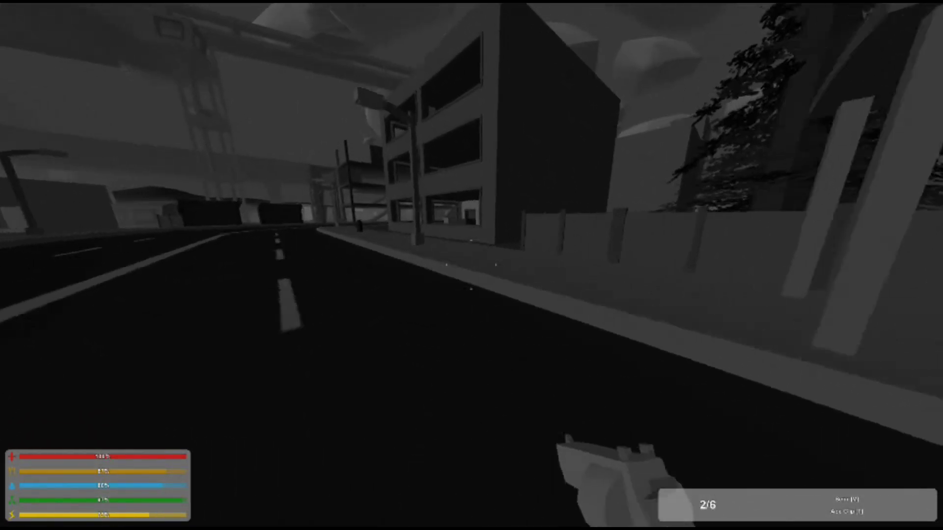
pyautogui.press('w')
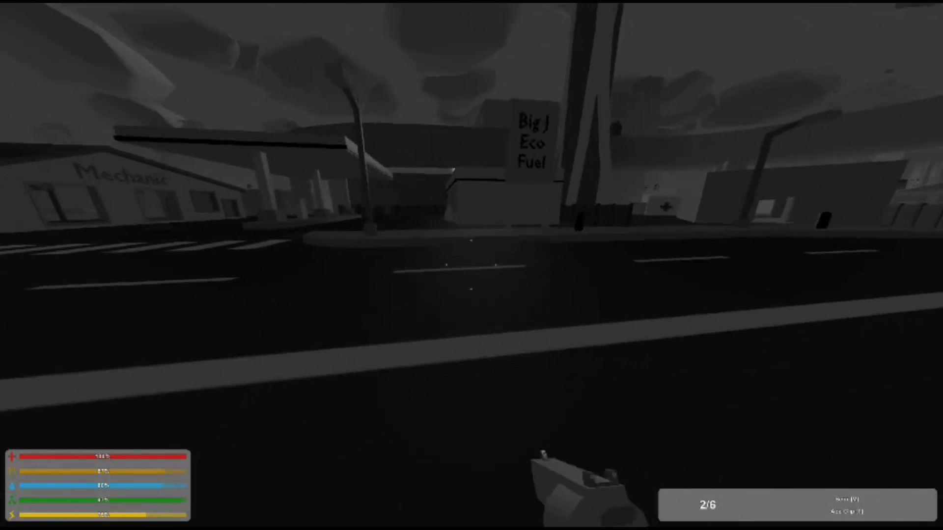
pyautogui.press('w')
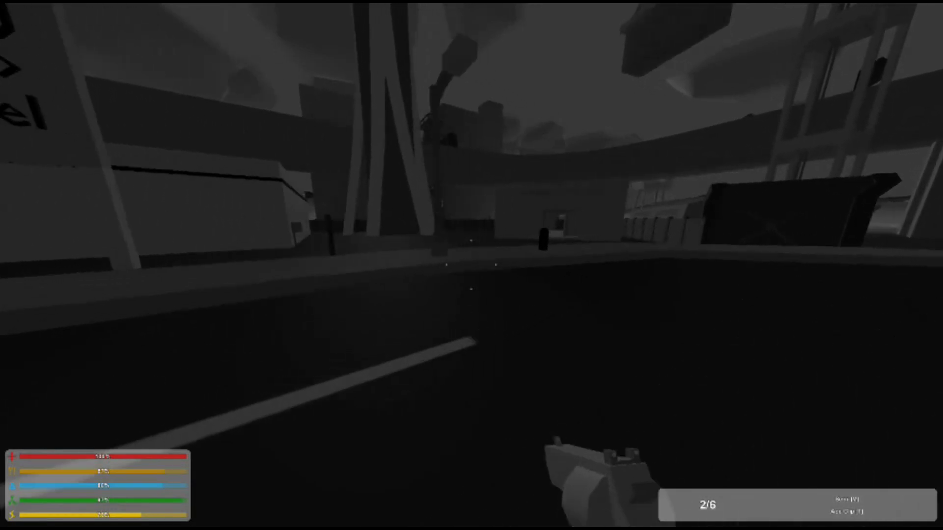
pyautogui.press('w')
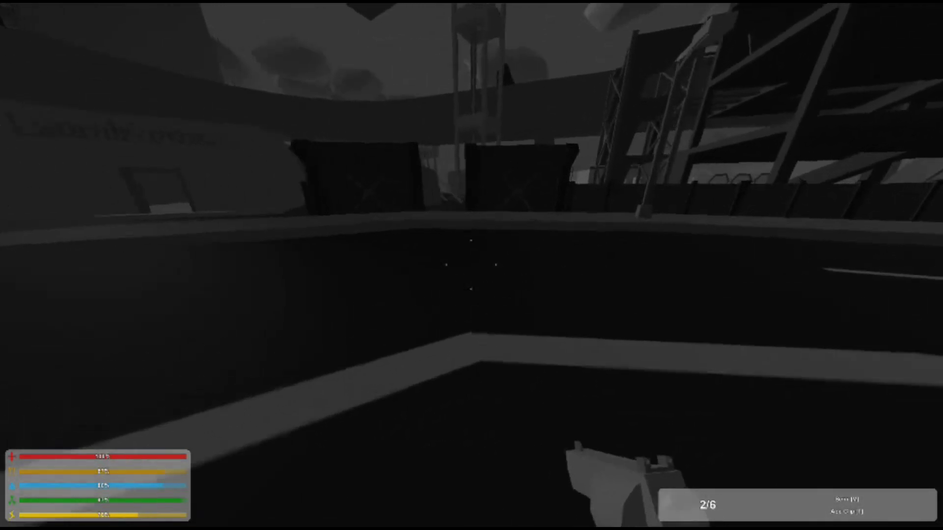
pyautogui.press('w')
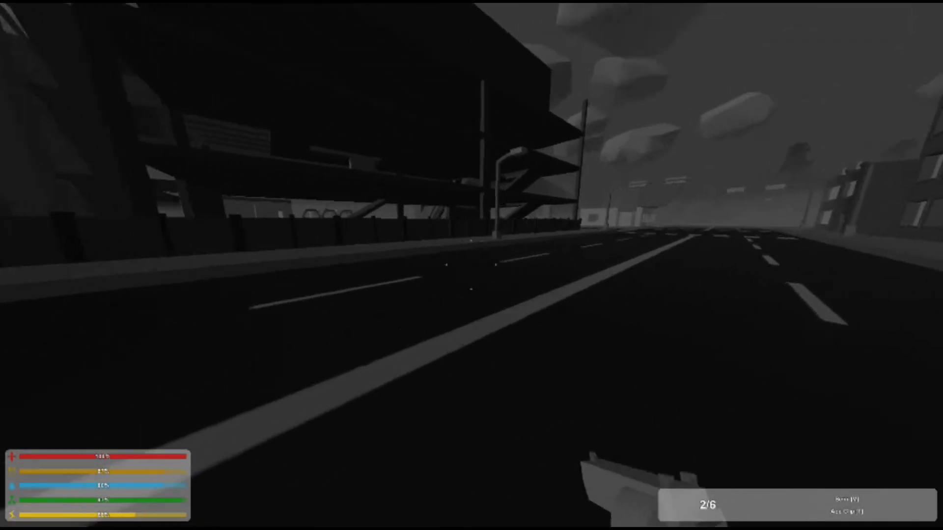
# Step: Upgrade the Engineer skill by one level in the Skills screen
pyautogui.press('u')
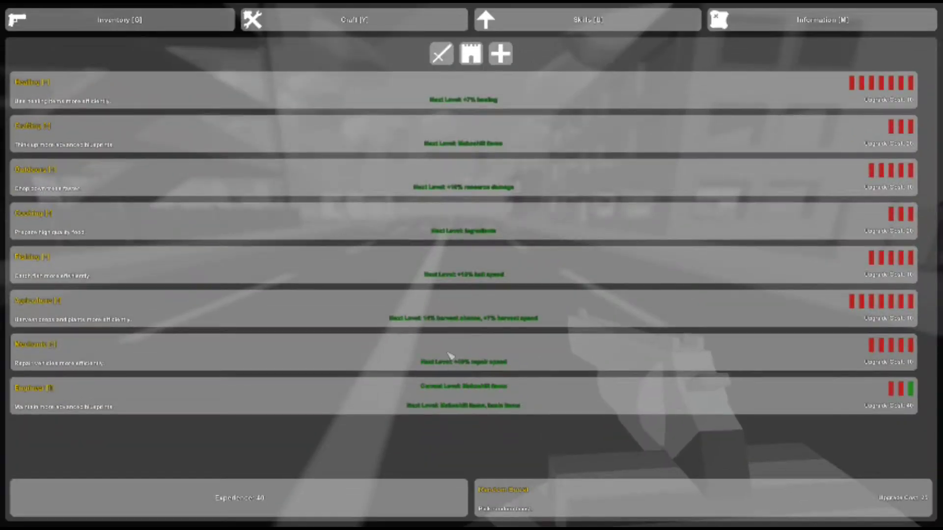
pyautogui.click(469, 411)
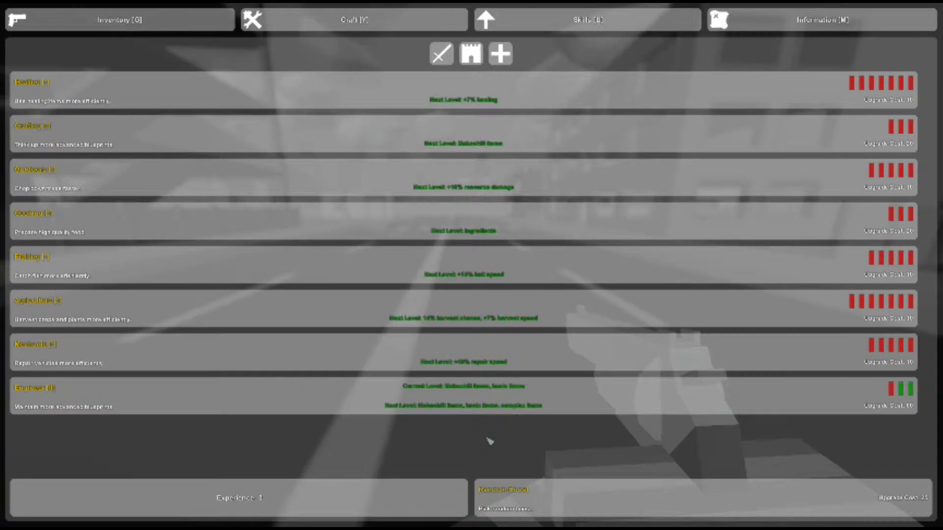
pyautogui.press('u')
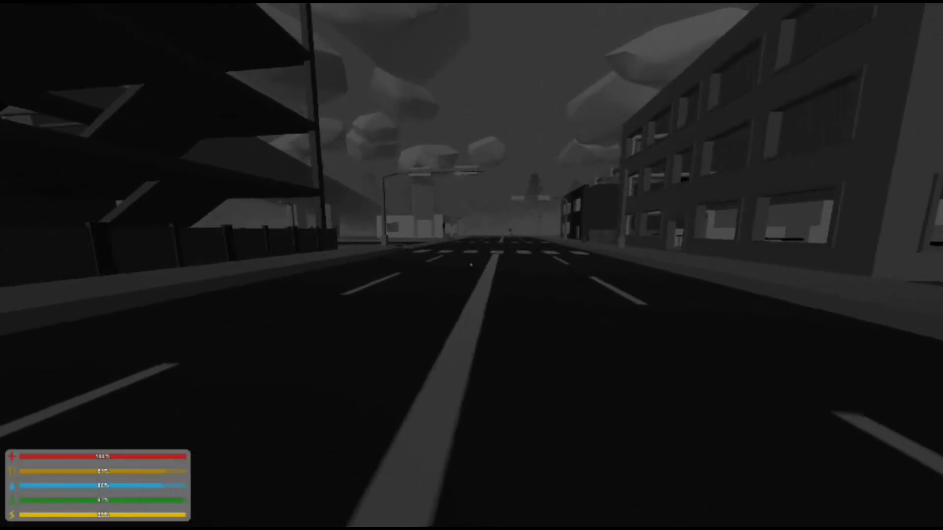
# Step: Shoot the zombie down the road with the scoped gun, aiming down the sights
pyautogui.press('1')
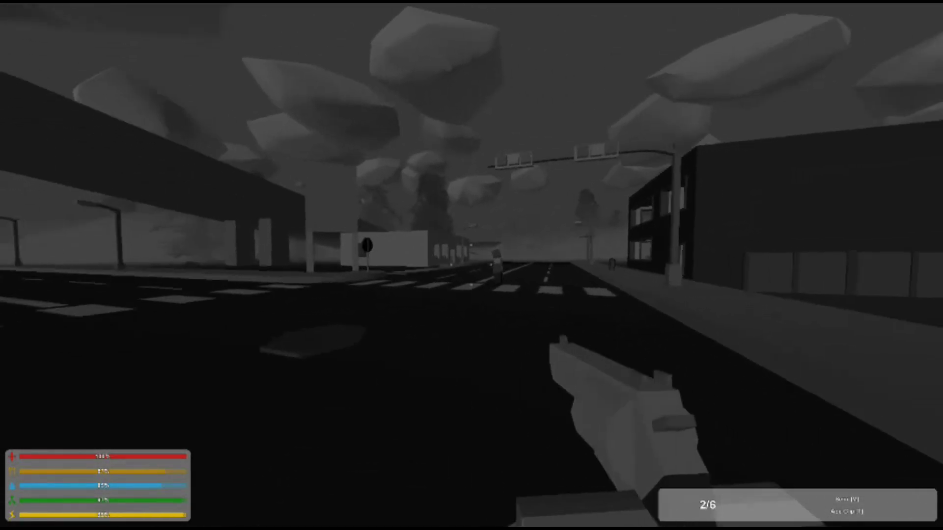
pyautogui.rightClick(472, 265)
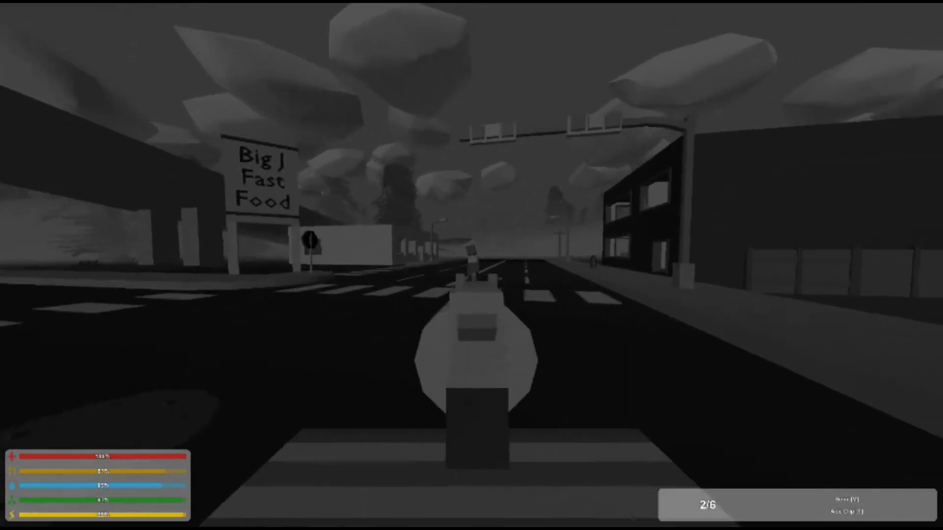
pyautogui.click(472, 265)
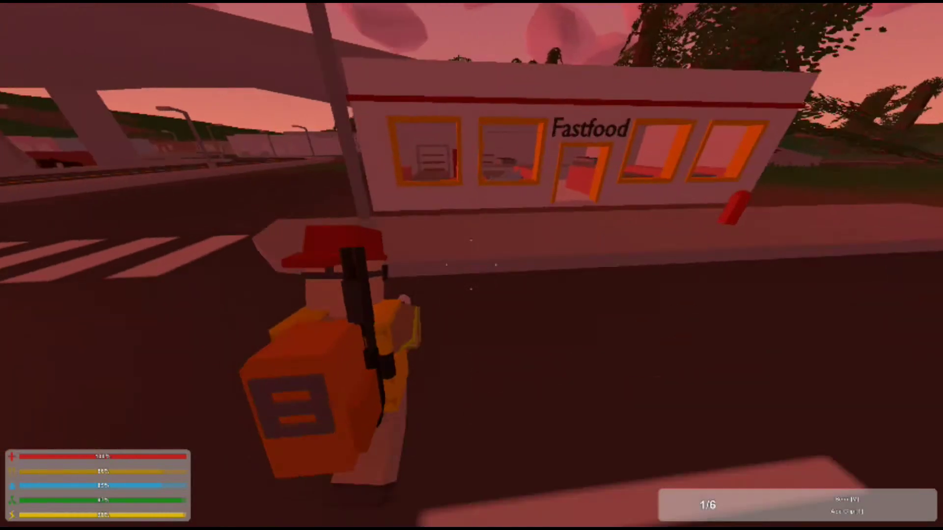
# Step: Walk along the road past the crosswalk toward the overpass and bring up the crafting recipes
pyautogui.press('w')
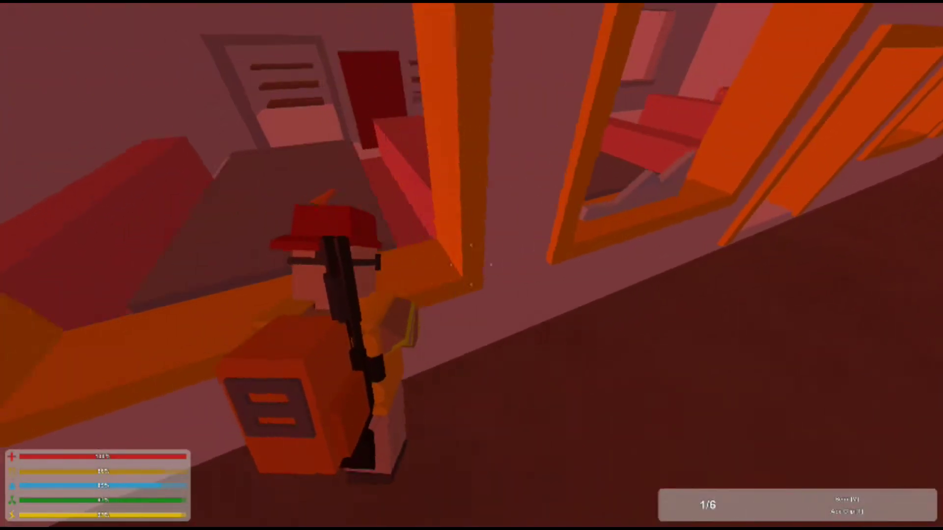
pyautogui.press('w')
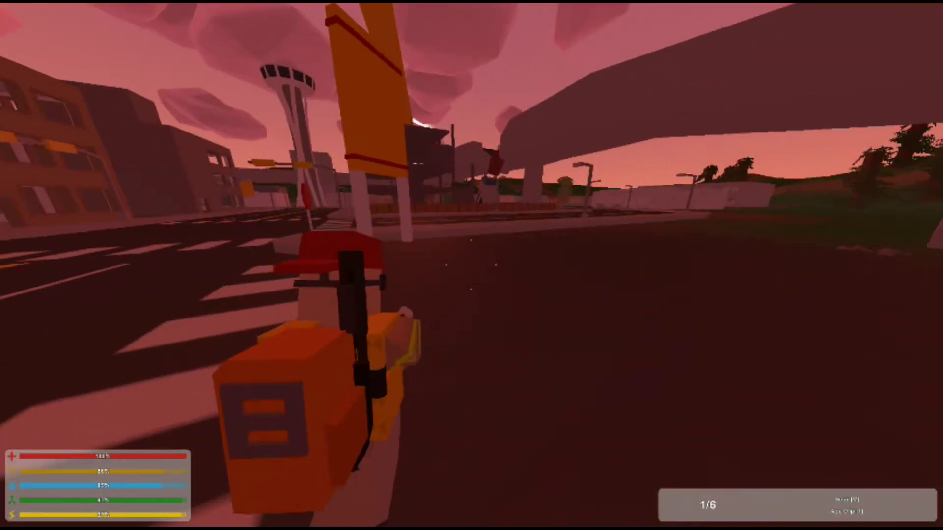
pyautogui.press('w')
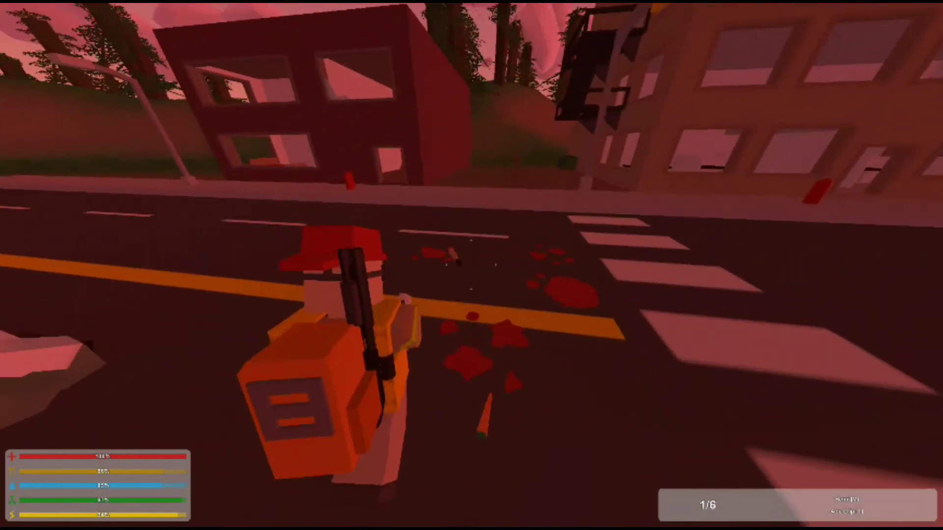
pyautogui.press('w')
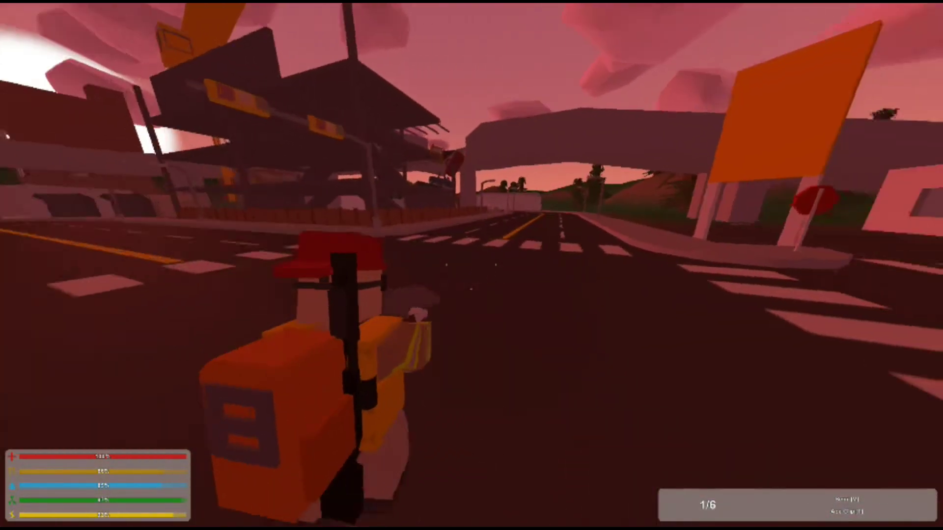
pyautogui.press('w')
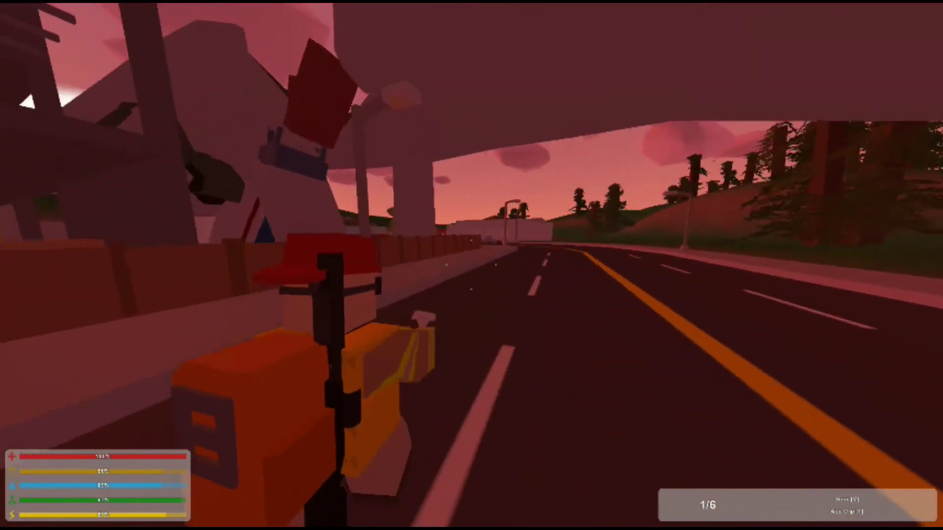
pyautogui.press('y')
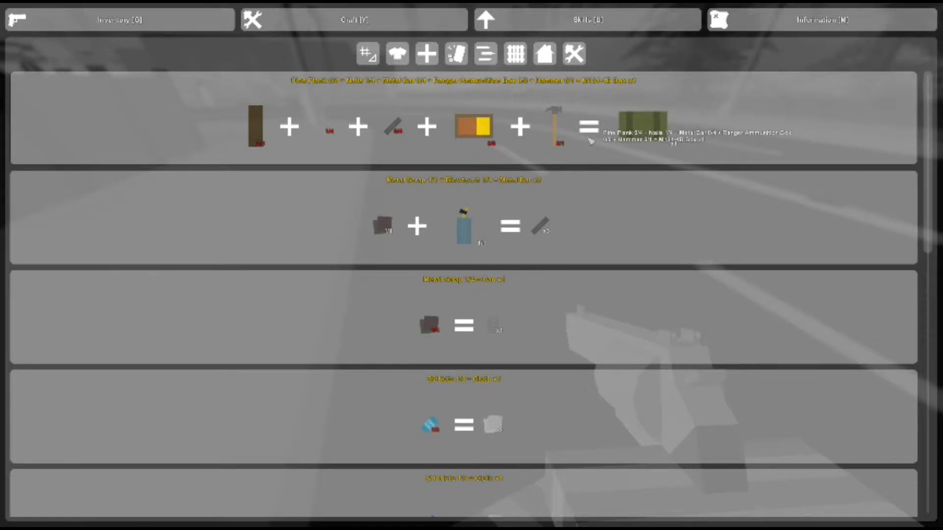
pyautogui.scroll(-5, 590, 141)
pyautogui.scroll(-5, 590, 141)
pyautogui.scroll(-5, 590, 141)
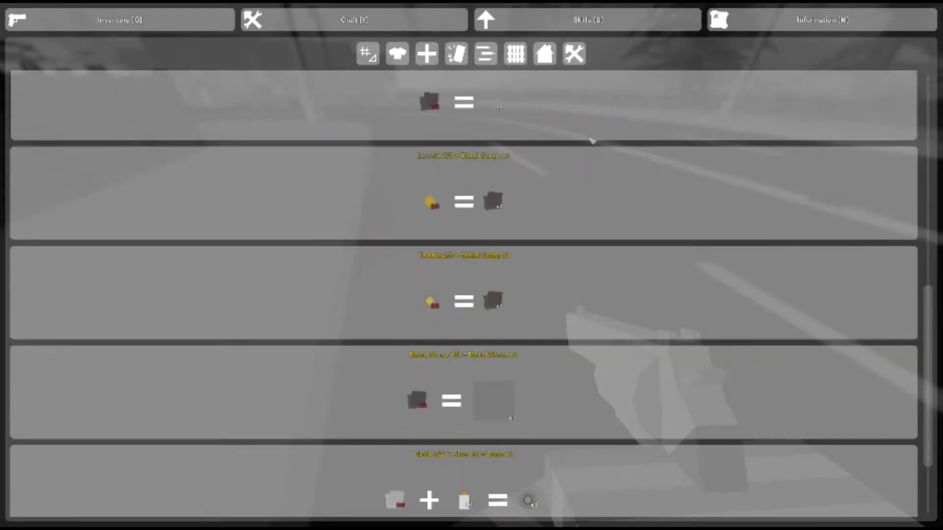
pyautogui.scroll(-3, 590, 141)
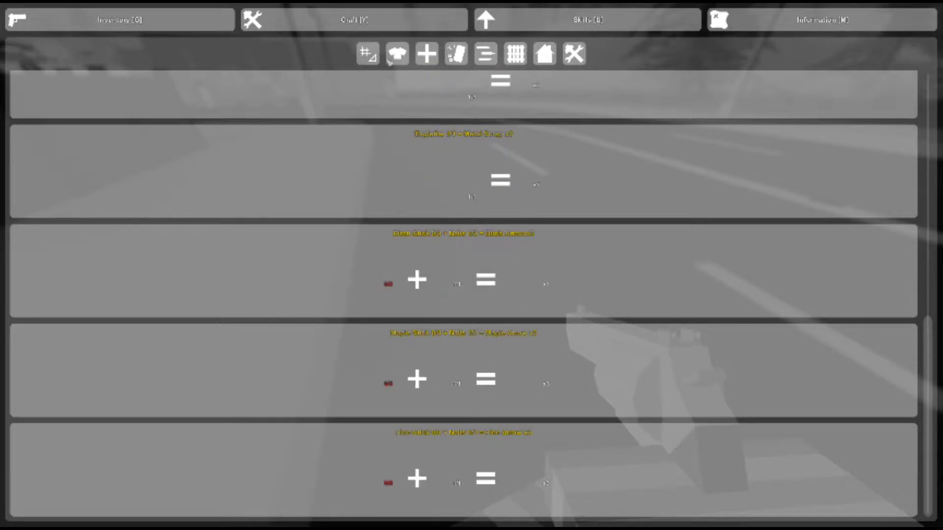
pyautogui.scroll(5, 452, 162)
pyautogui.scroll(-2, 474, 199)
pyautogui.scroll(-5, 474, 200)
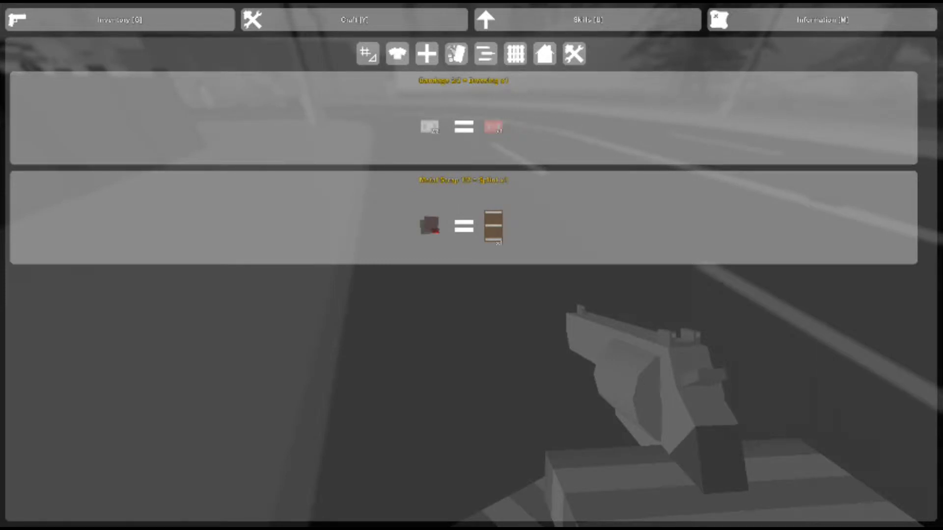
# Step: Browse the ammunition, door and building recipe categories, then close crafting and walk on
pyautogui.click(456, 54)
pyautogui.click(485, 57)
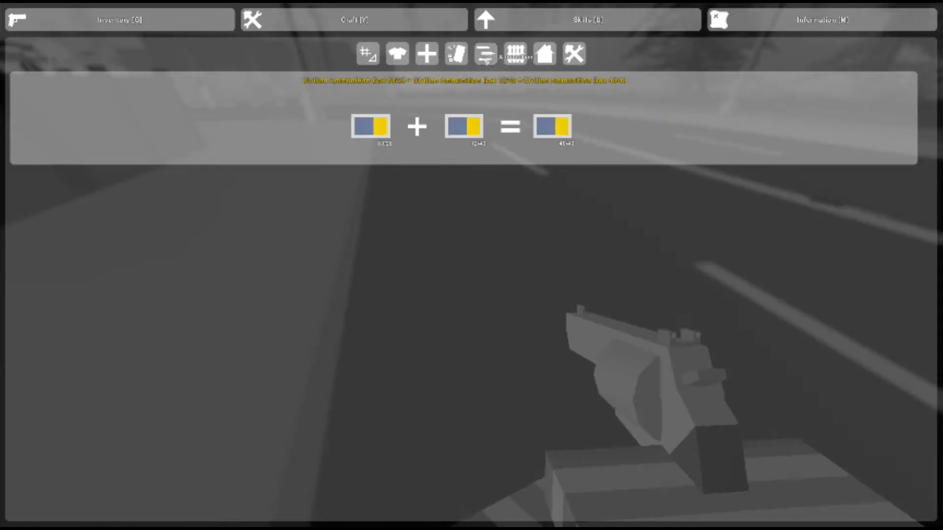
pyautogui.click(515, 58)
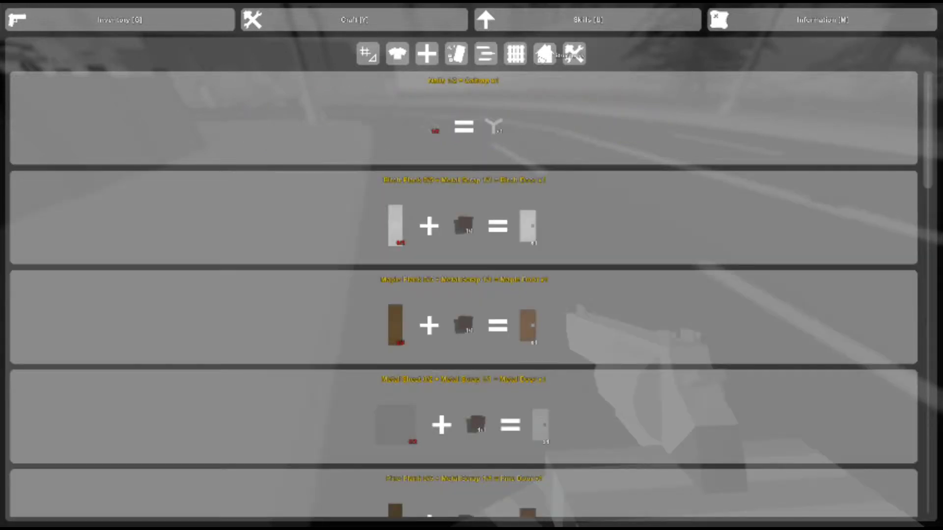
pyautogui.click(545, 54)
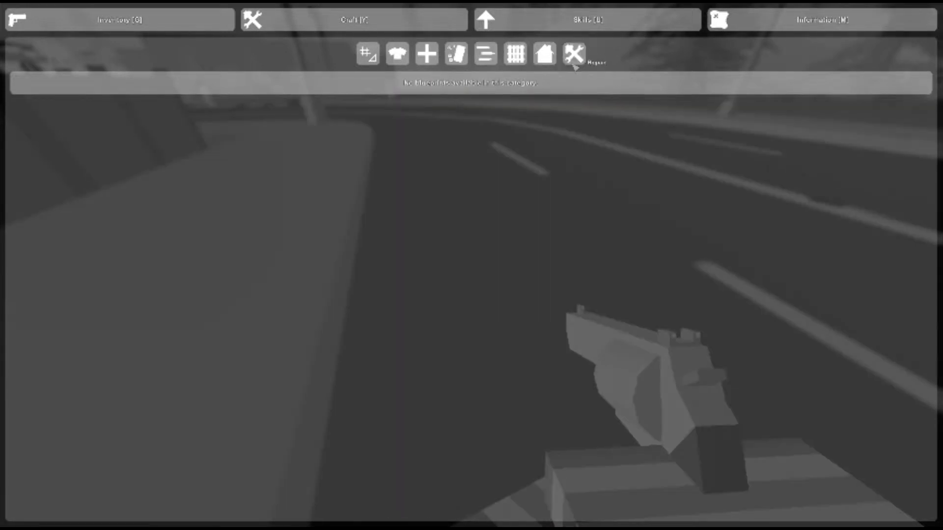
pyautogui.press('y')
pyautogui.press('w')
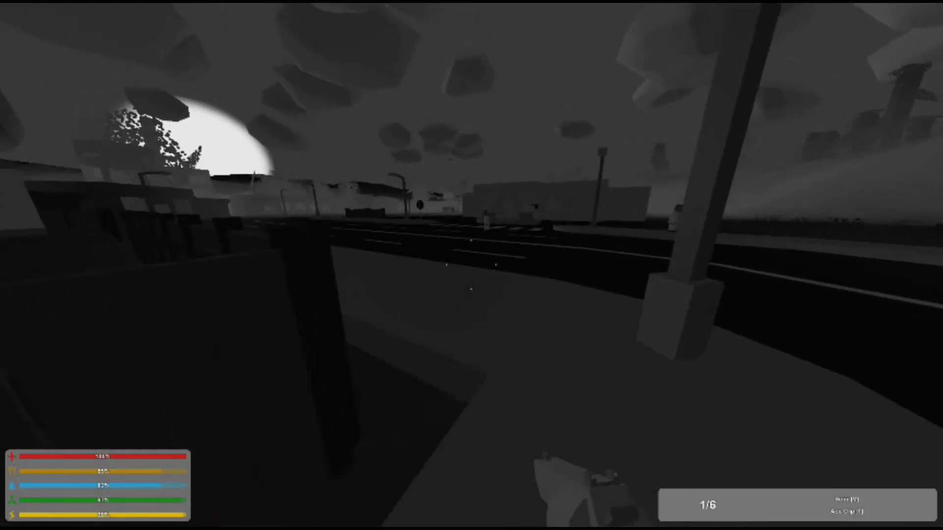
# Step: Shoot the zombie on the road near the Hospital, reloading the pistol between shots
pyautogui.press('w')
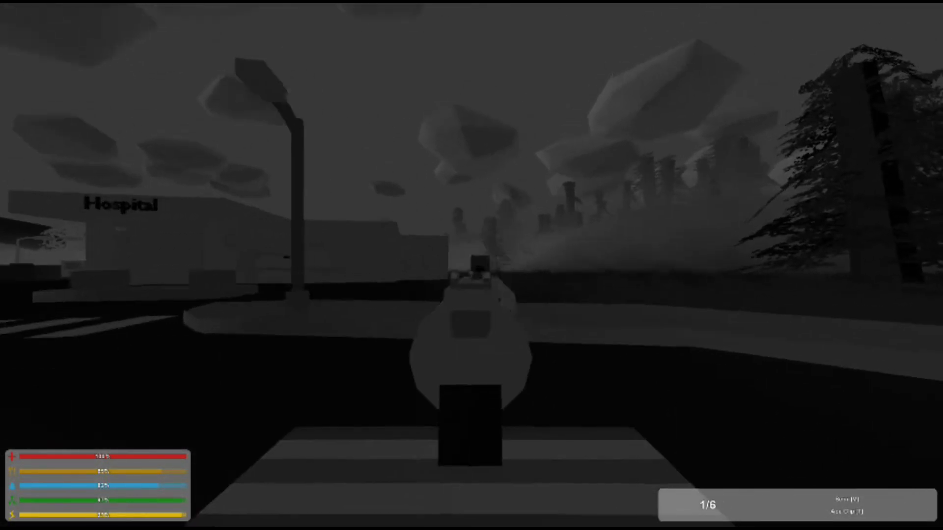
pyautogui.click(472, 265)
pyautogui.press('r')
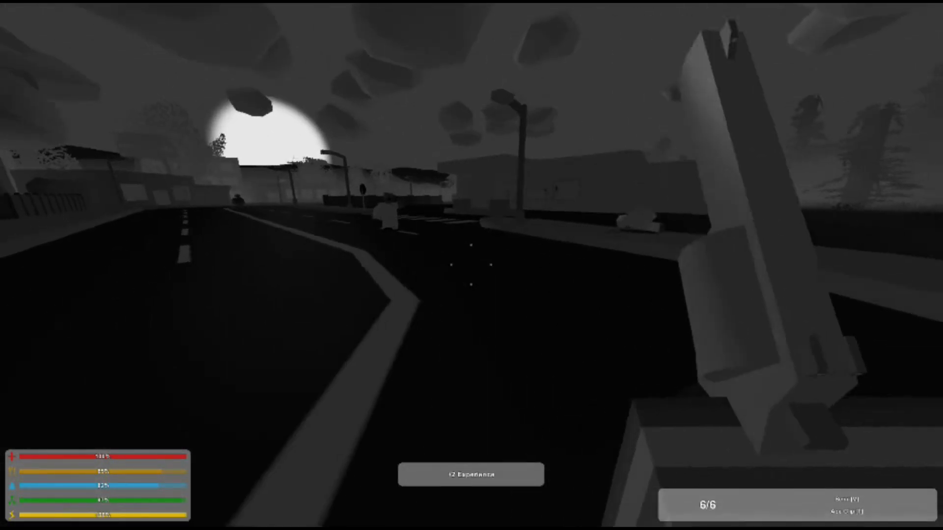
pyautogui.press('1')
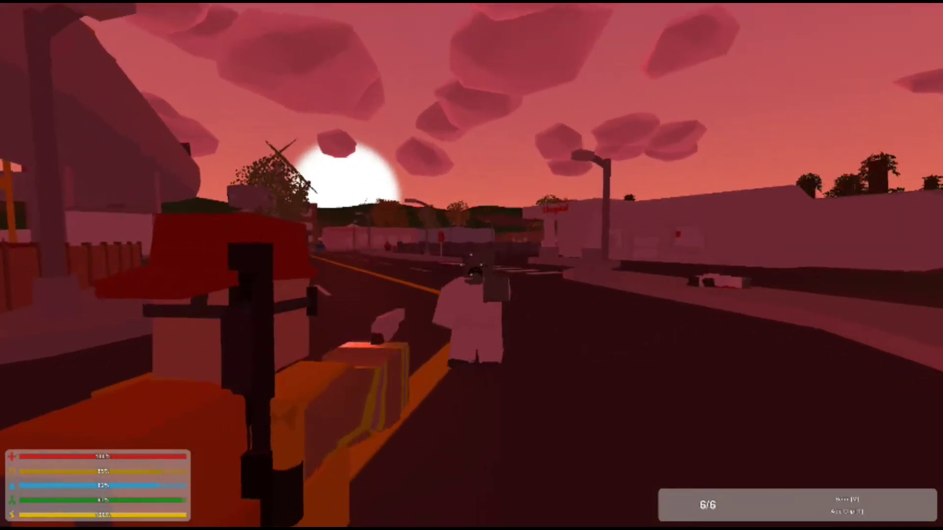
pyautogui.click(472, 265)
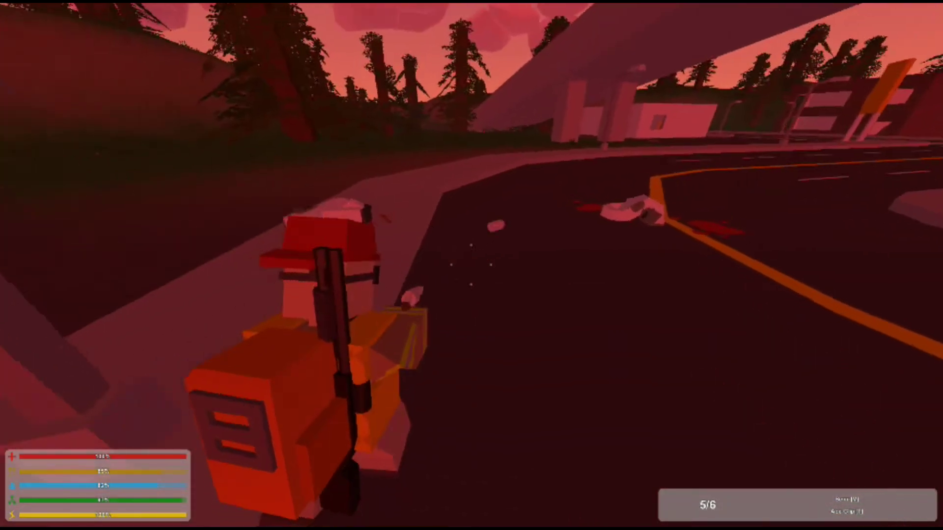
# Step: Approach the body on the sidewalk, check the inventory, and enter the hospital
pyautogui.press('f')
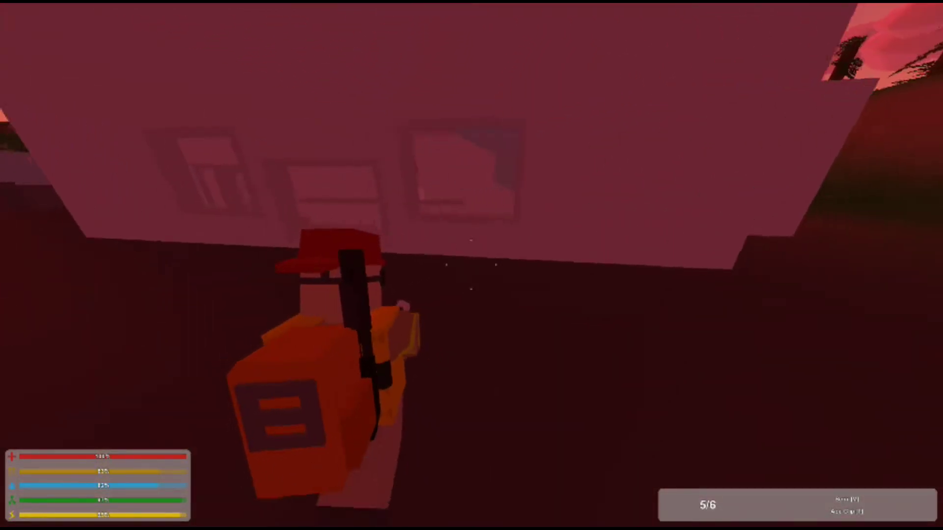
pyautogui.press('g')
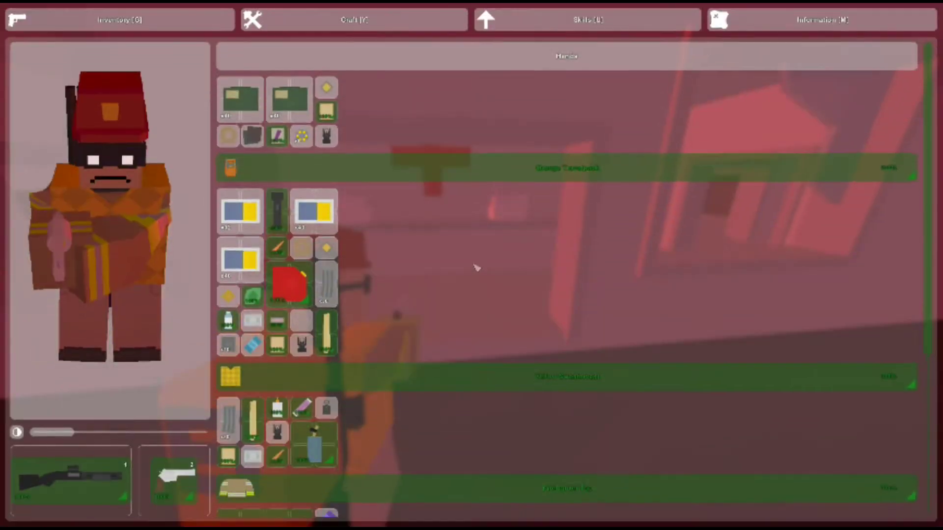
pyautogui.press('g')
pyautogui.press('h')
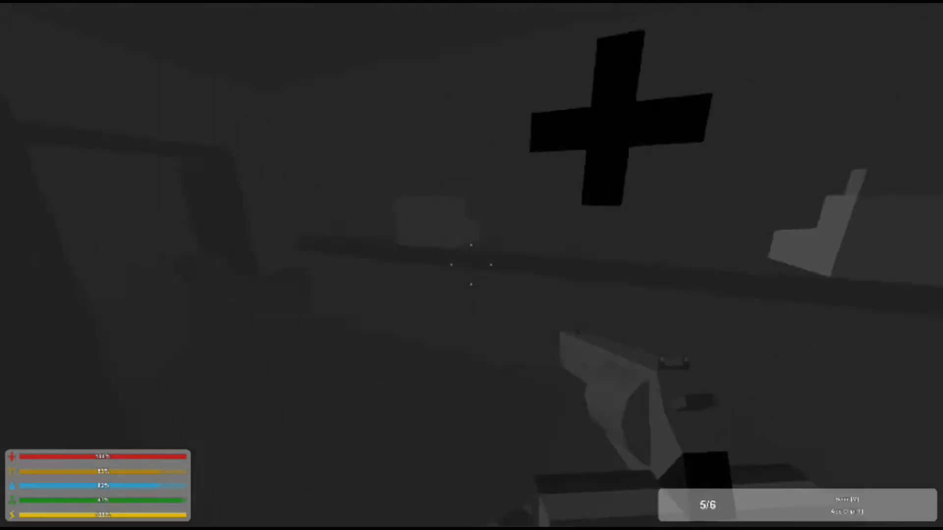
# Step: Walk past the Emergency / Doctors sign to the medkit table and open the inventory
pyautogui.press('w')
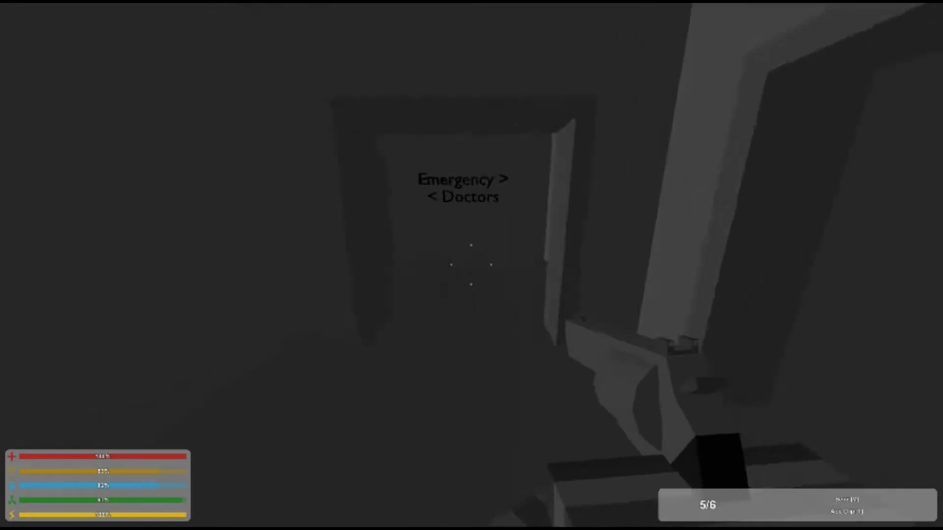
pyautogui.press('w')
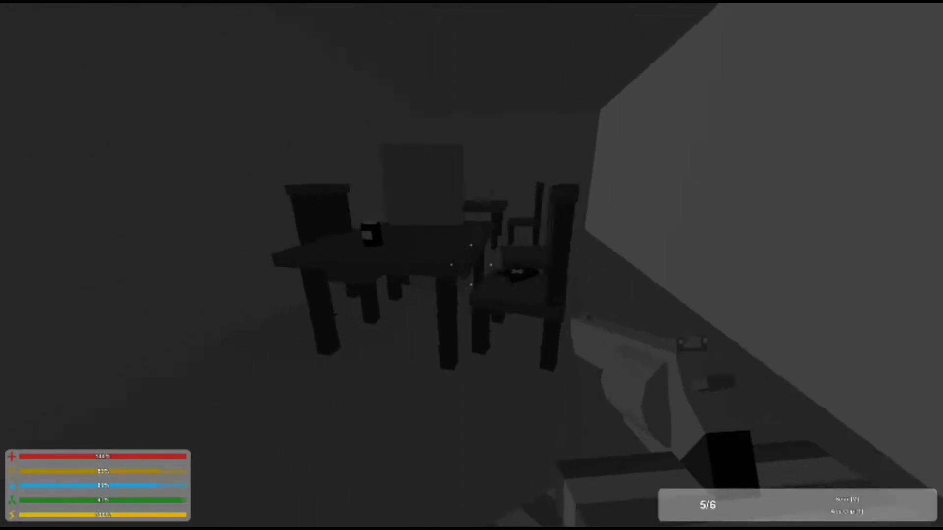
pyautogui.press('f')
pyautogui.press('g')
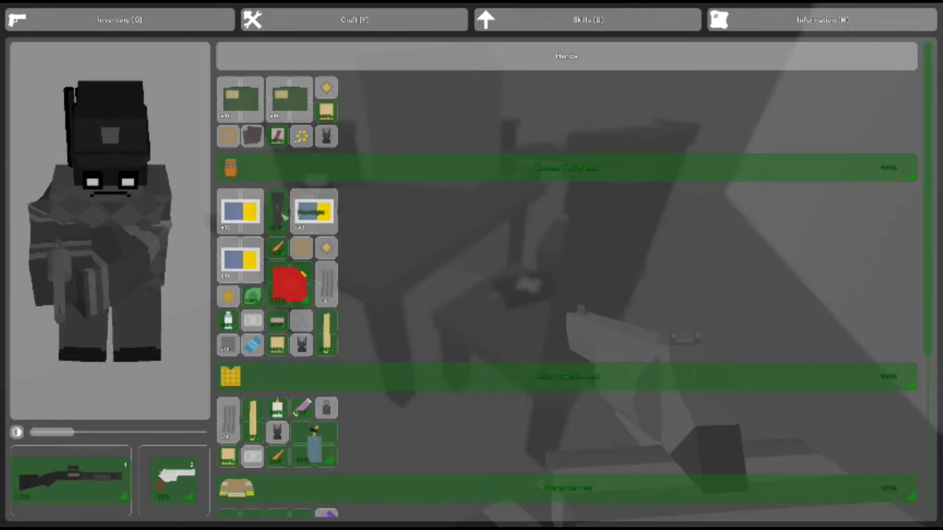
pyautogui.scroll(-3, 333, 241)
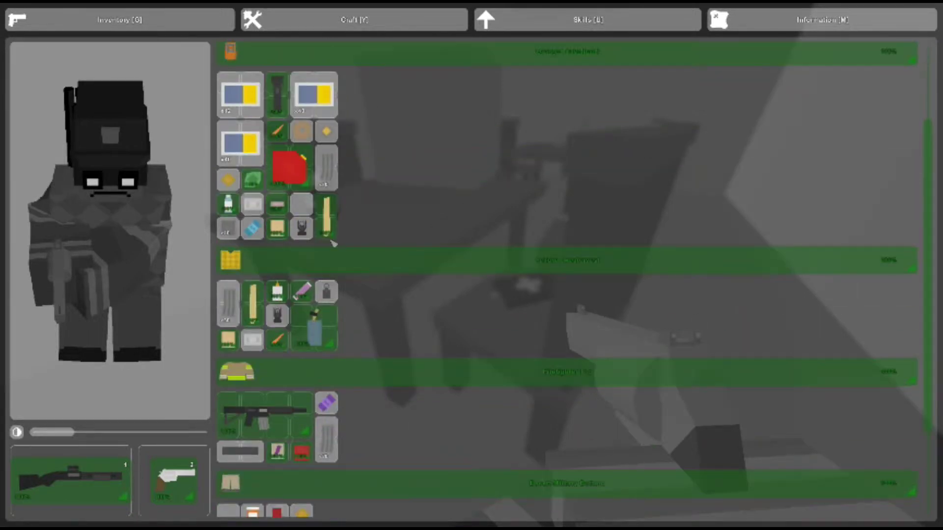
pyautogui.scroll(-3, 314, 215)
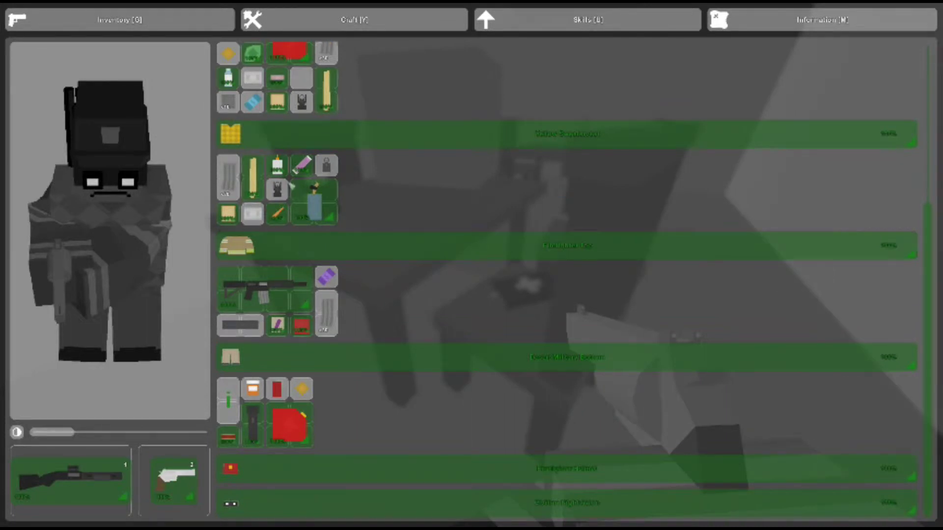
# Step: Close the inventory after scrolling through the item list
pyautogui.press('g')
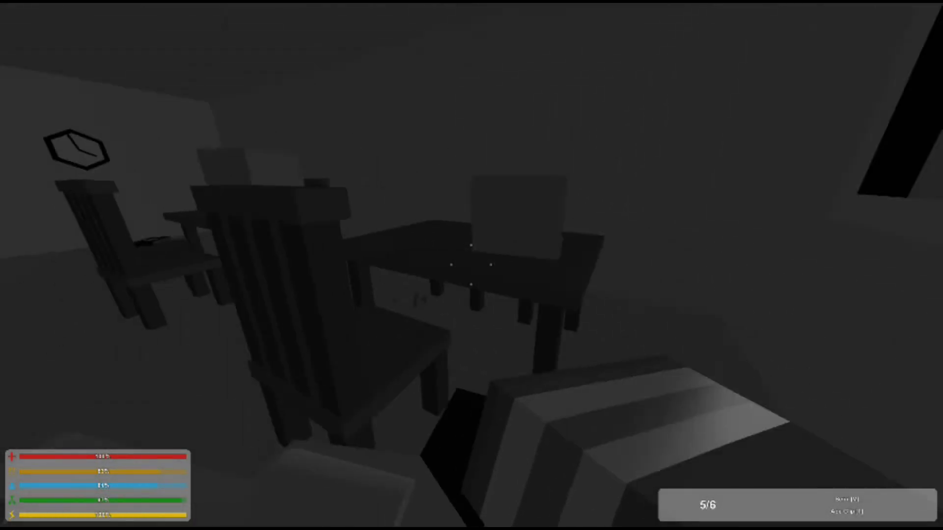
# Step: Wander the hallway and back past the Emergency sign into the clock room, checking the inventory
pyautogui.press('w')
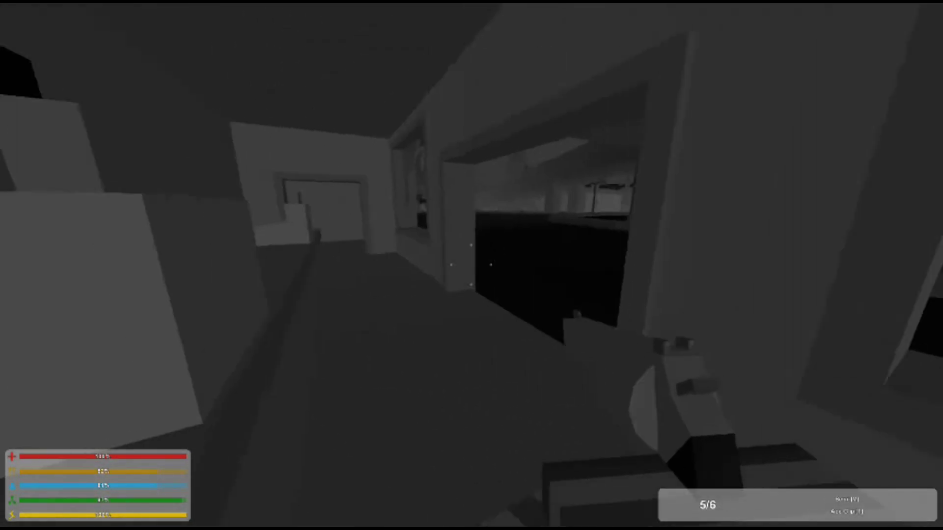
pyautogui.press('w')
pyautogui.press('w')
pyautogui.press('w')
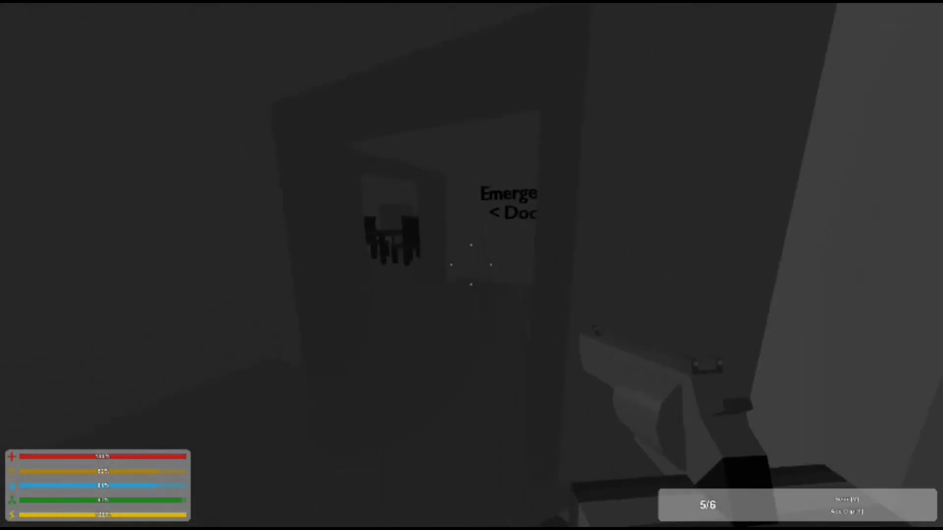
pyautogui.press('w')
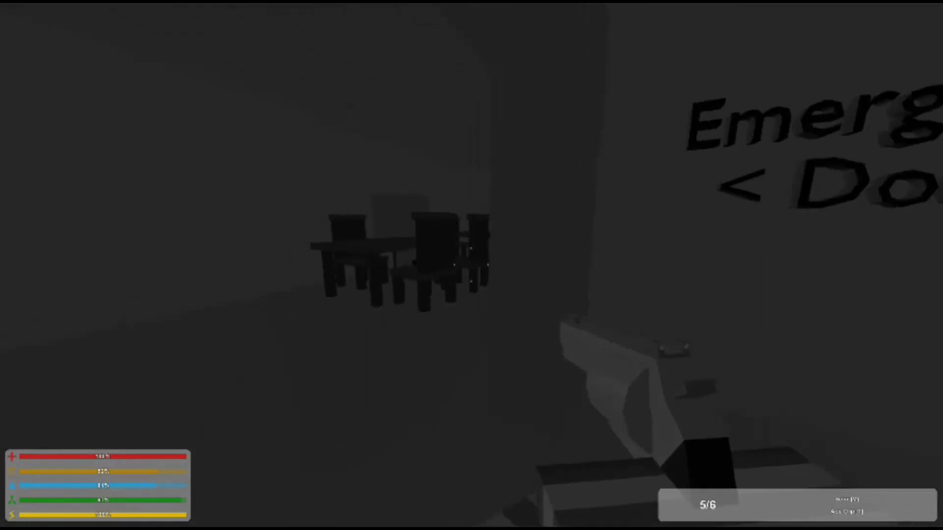
pyautogui.press('w')
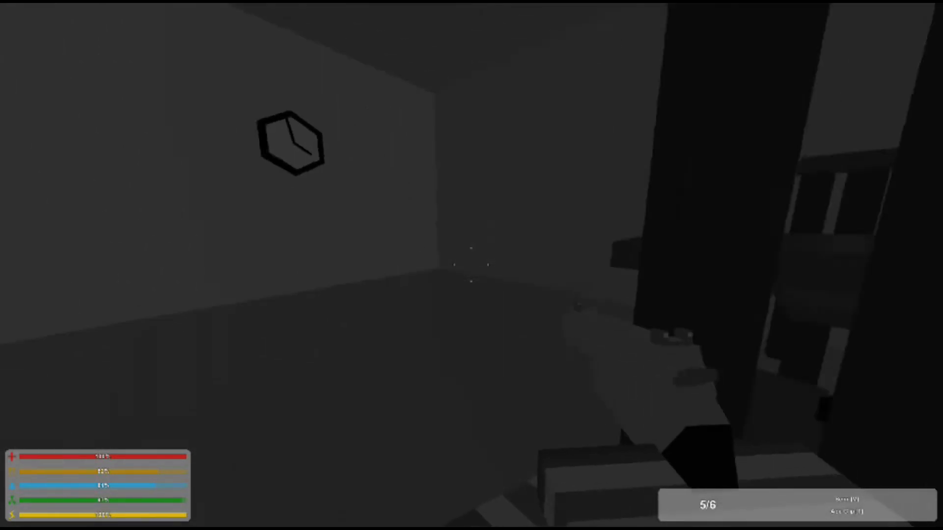
pyautogui.press('g')
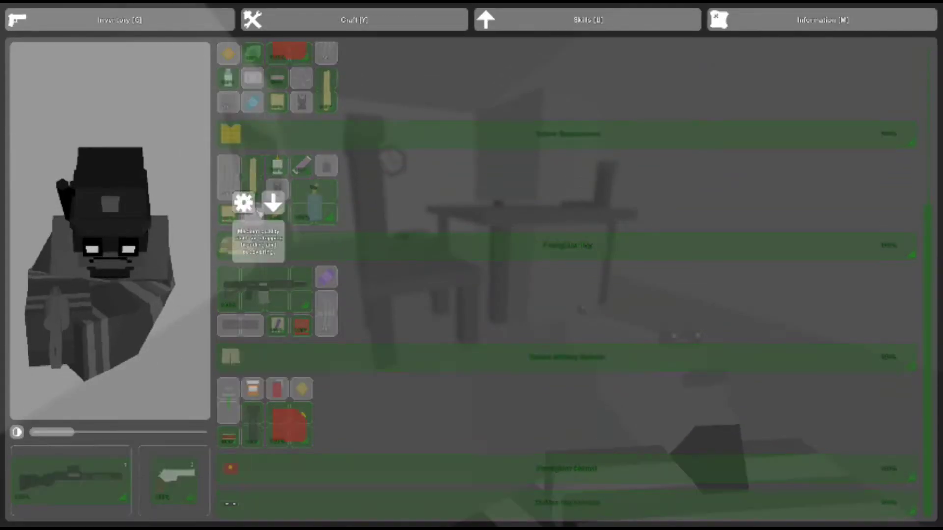
pyautogui.press('g')
pyautogui.press('g')
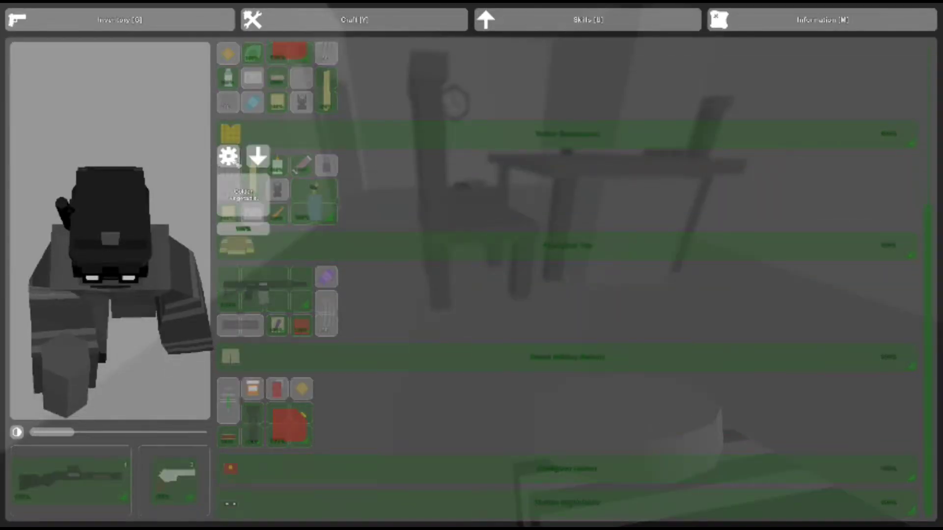
# Step: Drop the bloodbag onto the chair and equip the weapon holding 2 of 8 rounds
pyautogui.press('g')
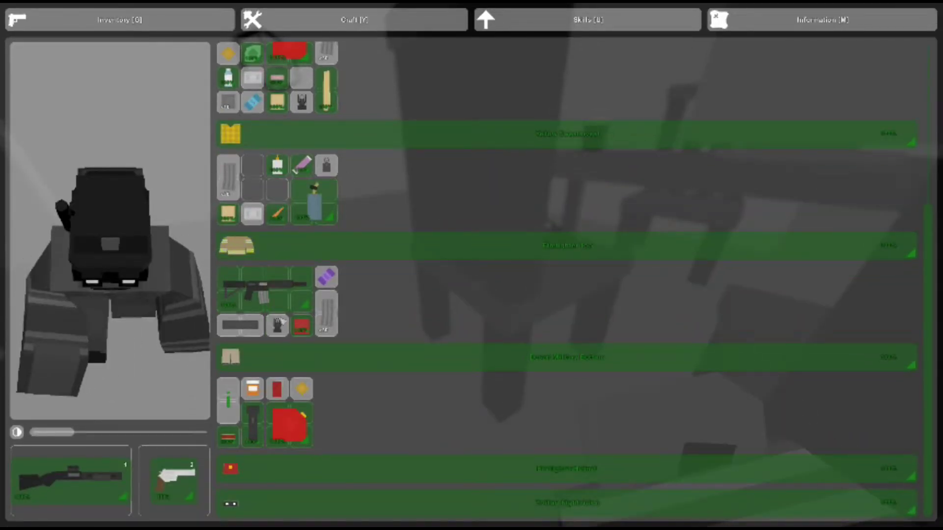
pyautogui.scroll(5, 295, 264)
pyautogui.scroll(2, 295, 264)
pyautogui.scroll(2, 295, 263)
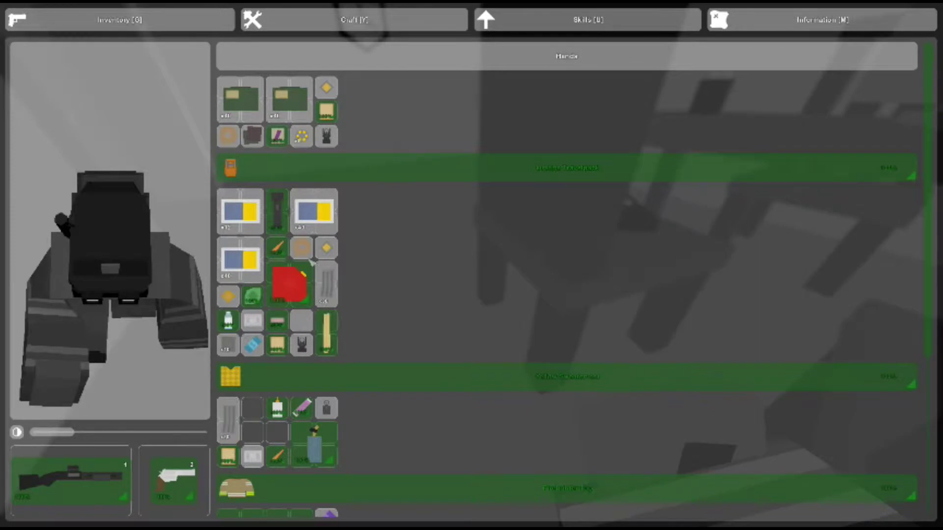
pyautogui.scroll(-3, 312, 263)
pyautogui.scroll(-3, 294, 330)
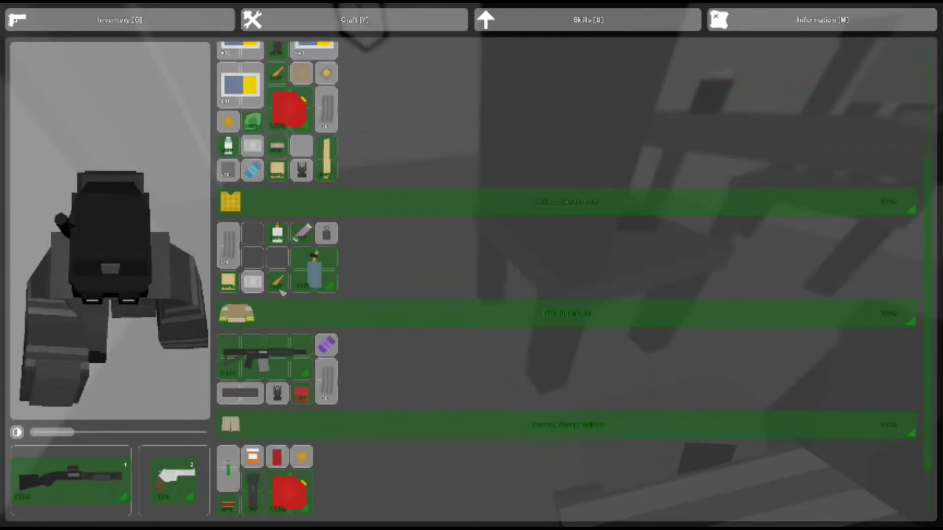
pyautogui.press('g')
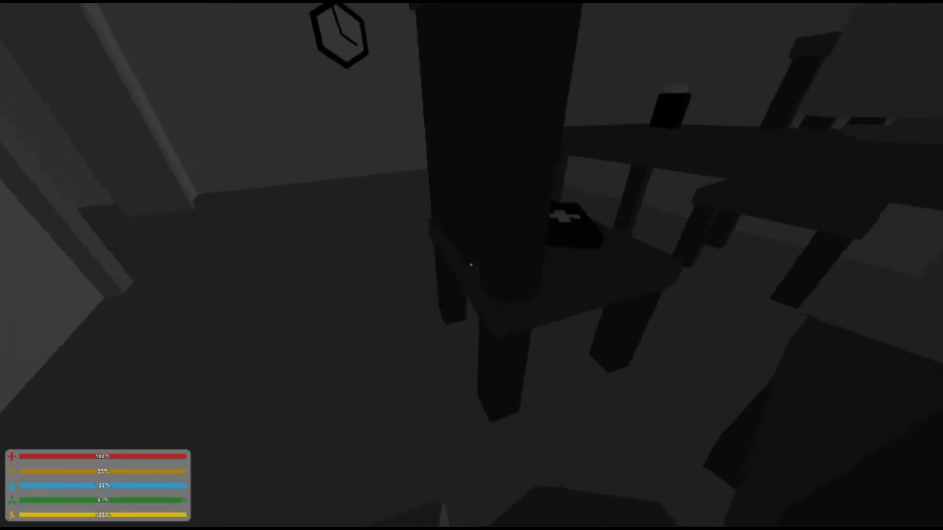
pyautogui.press('g')
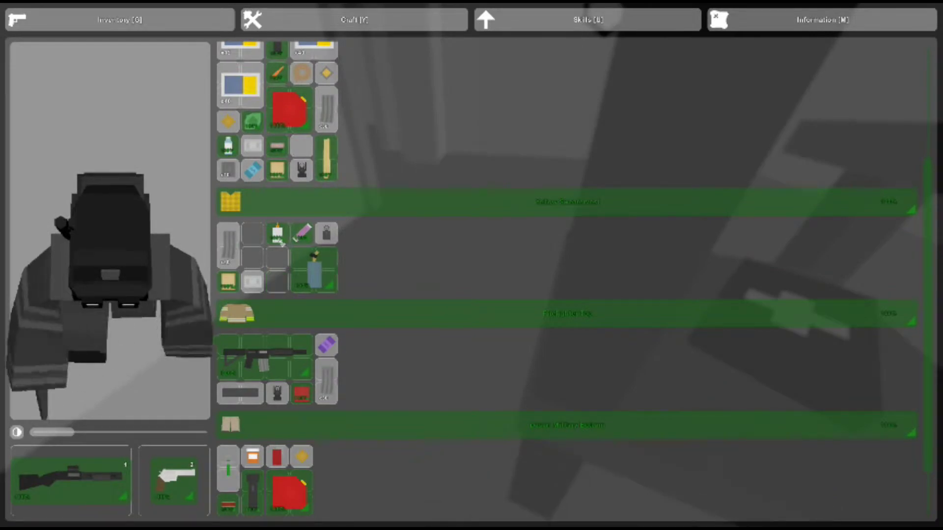
pyautogui.press('g')
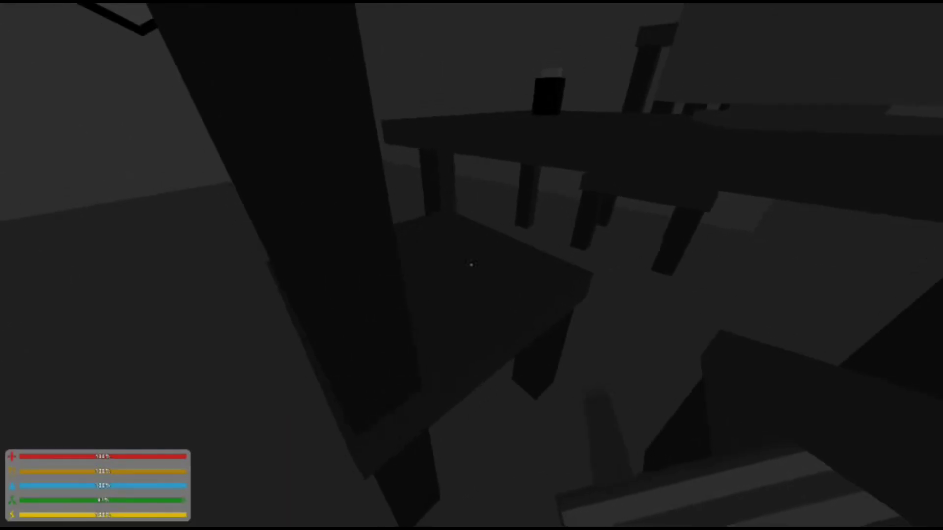
pyautogui.press('g')
pyautogui.press('g')
pyautogui.press('1')
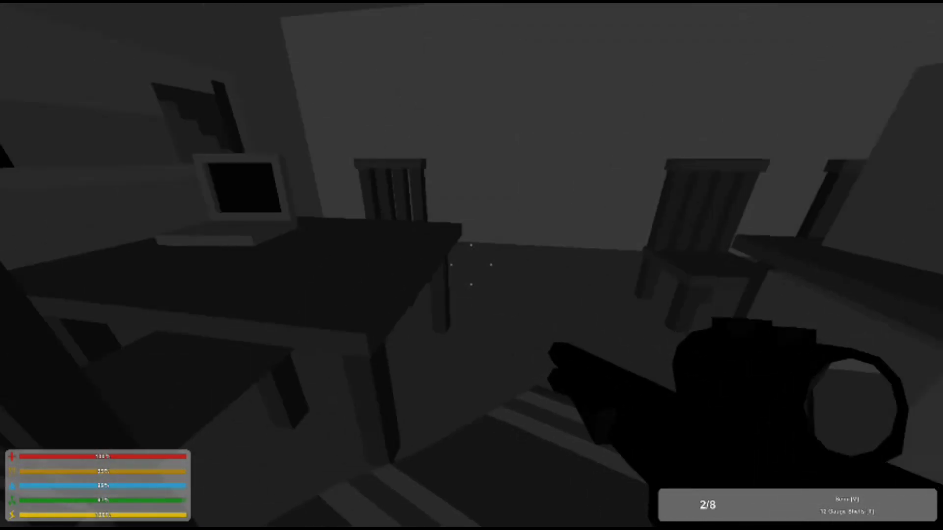
# Step: Switch back to the pistol and walk through the hospital corridors toward the exterior
pyautogui.press('r')
pyautogui.press('w')
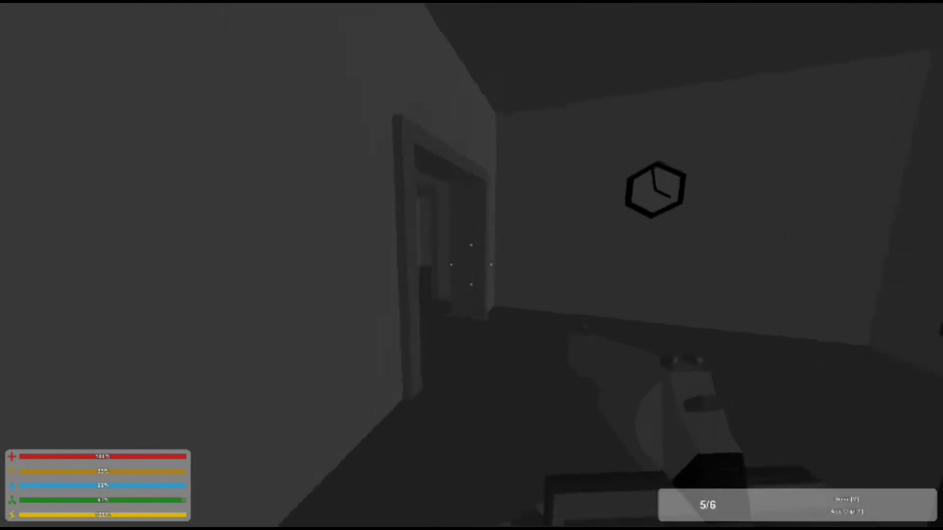
pyautogui.press('w')
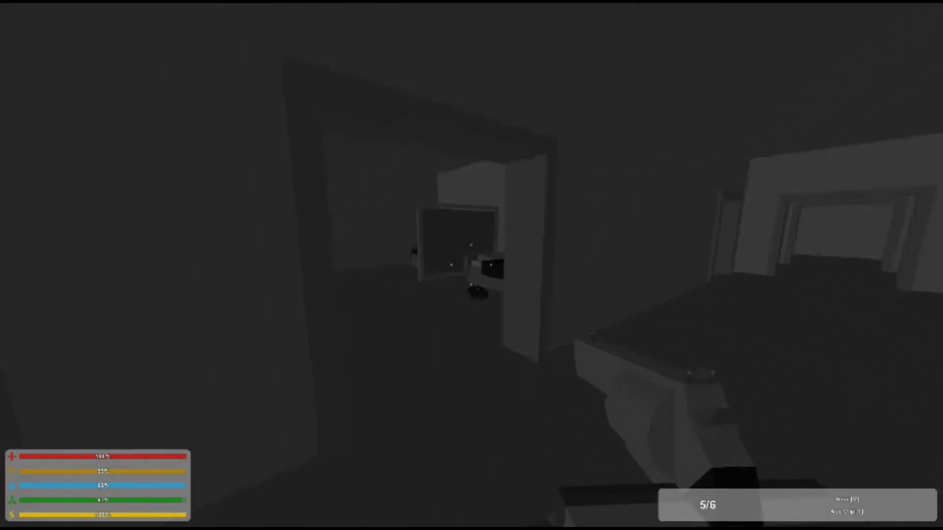
pyautogui.press('w')
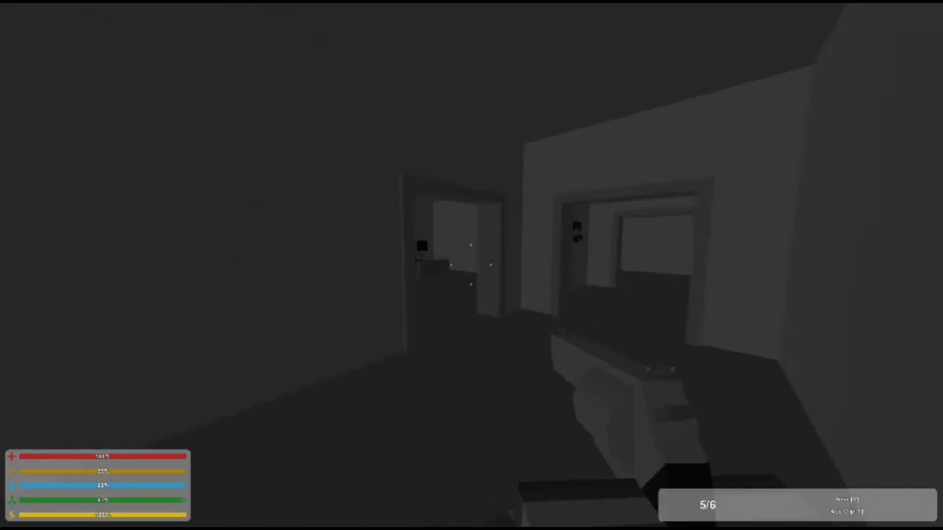
pyautogui.press('w')
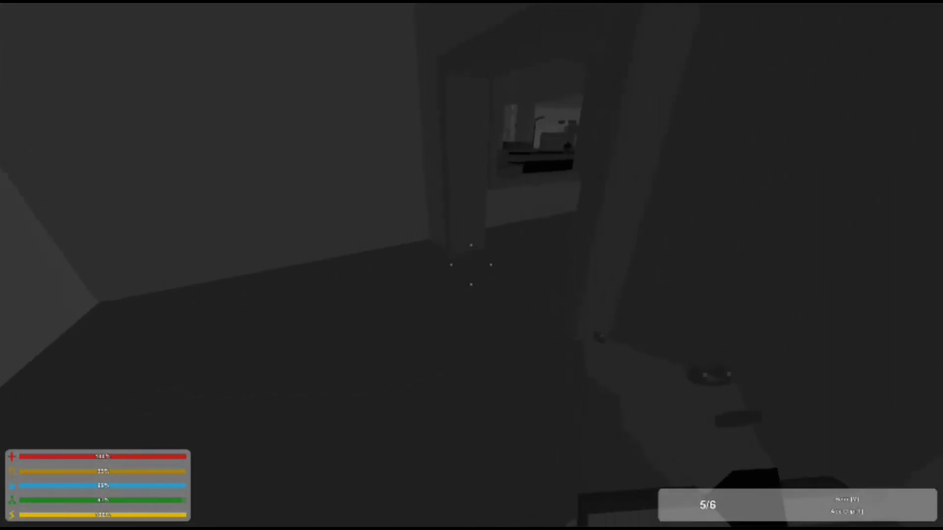
pyautogui.press('w')
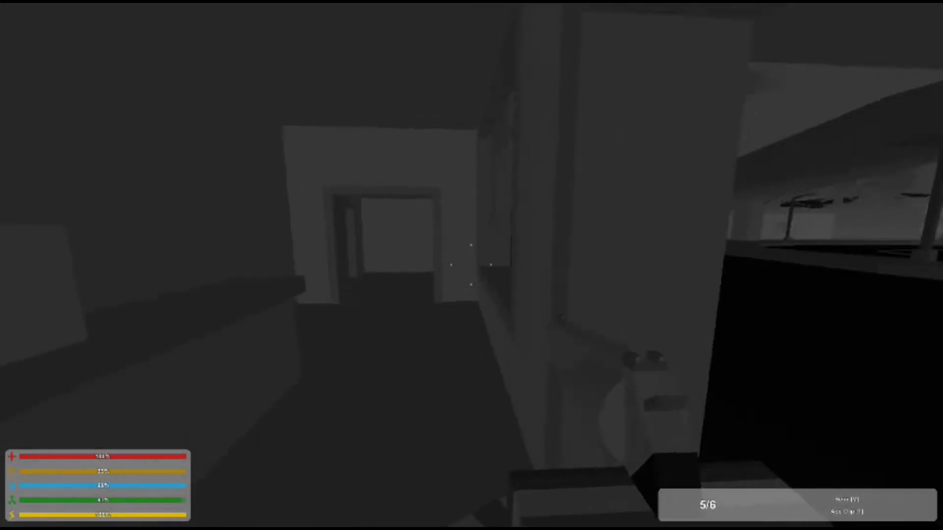
pyautogui.press('w')
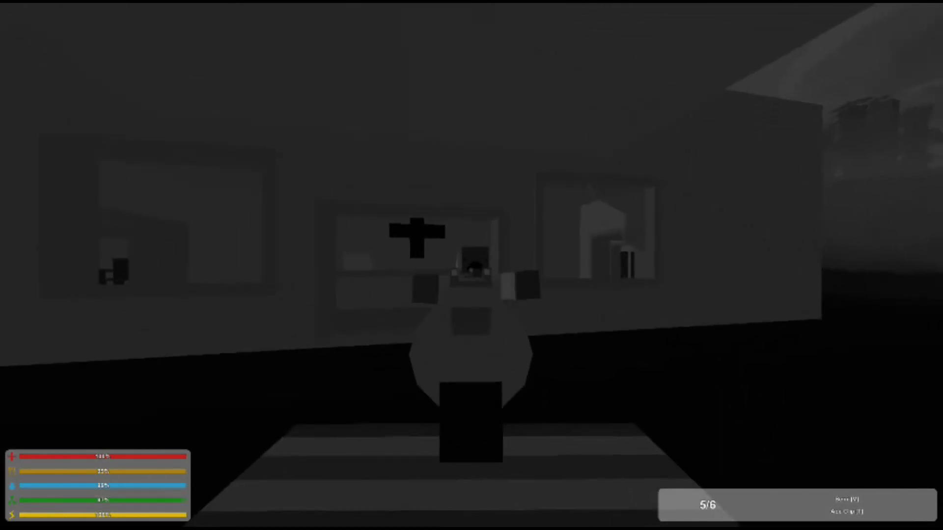
# Step: Shoot the zombies outside the hospital in over-the-shoulder view, leaving the revolver at 1/6
pyautogui.click(471, 265)
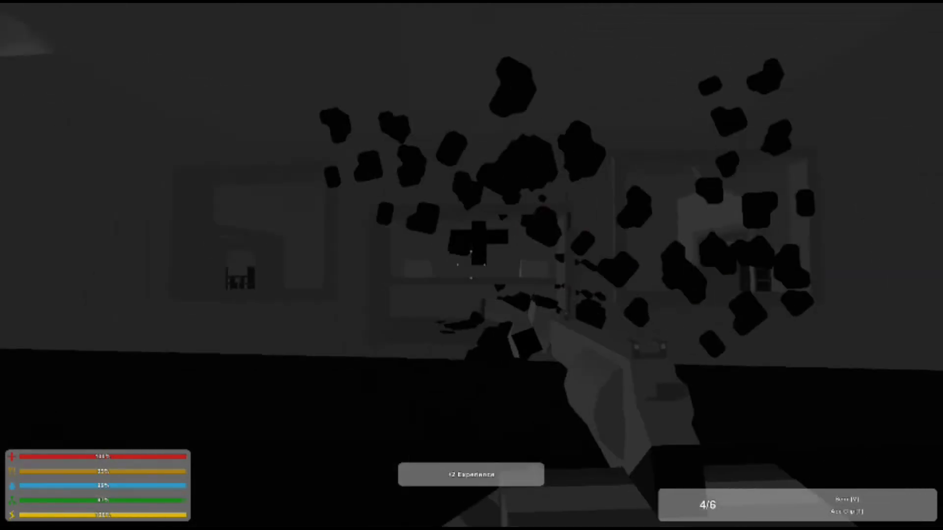
pyautogui.press('h')
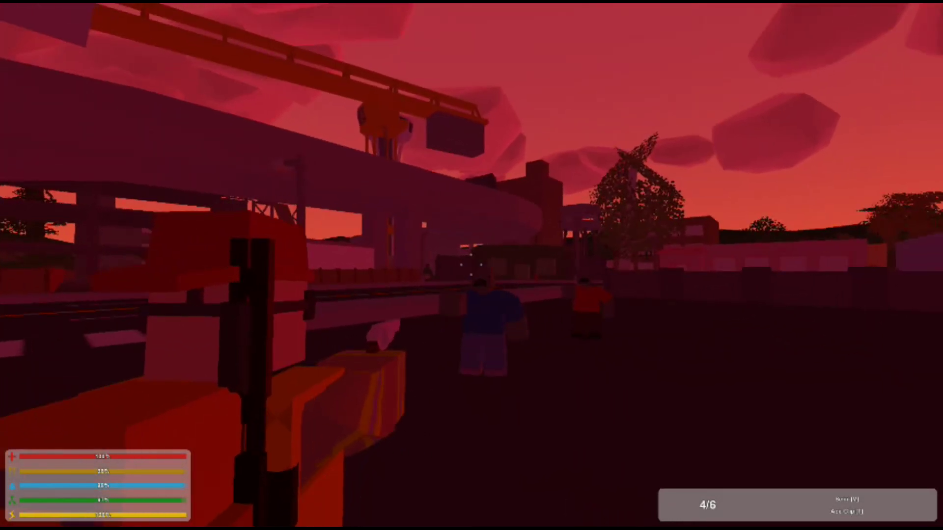
pyautogui.click(471, 266)
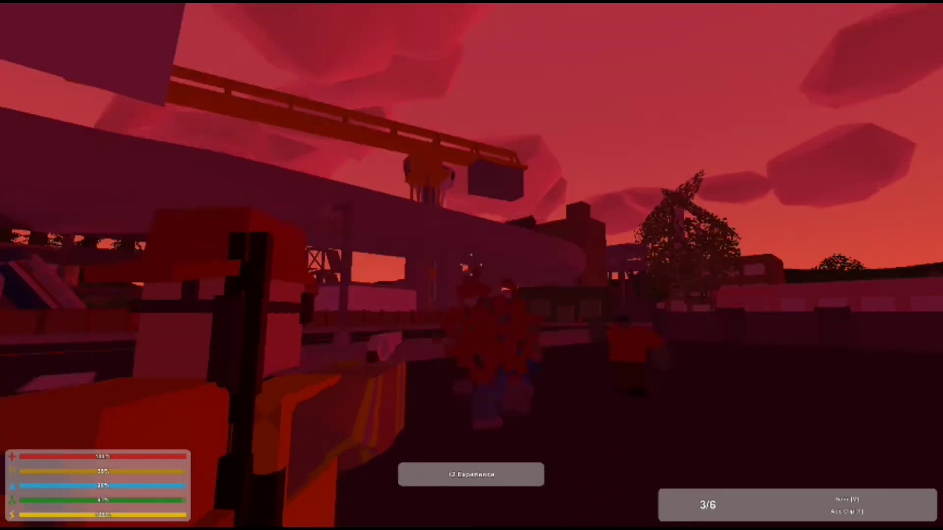
pyautogui.click(471, 265)
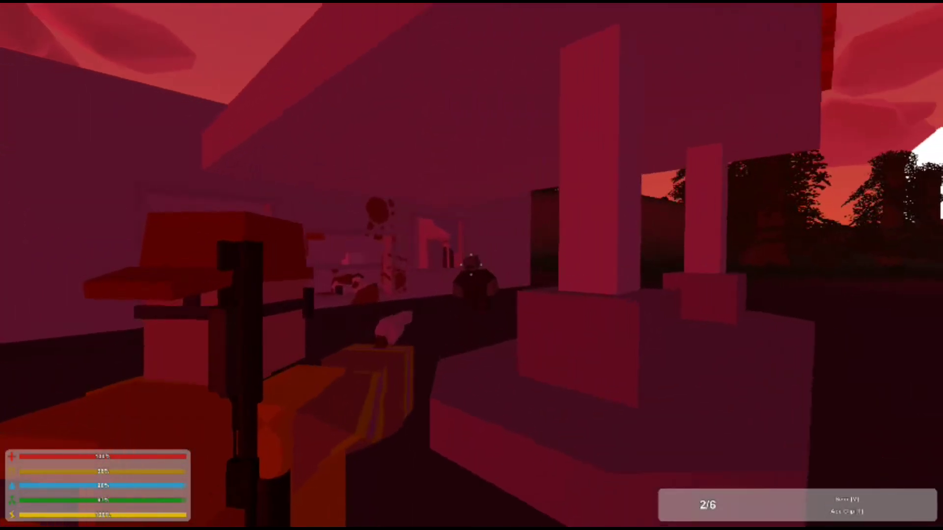
pyautogui.click(472, 266)
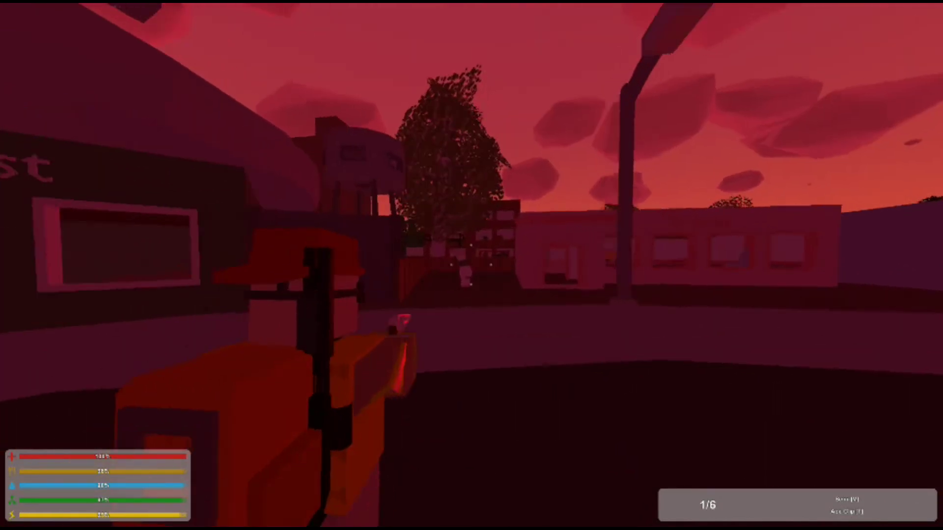
pyautogui.press('w')
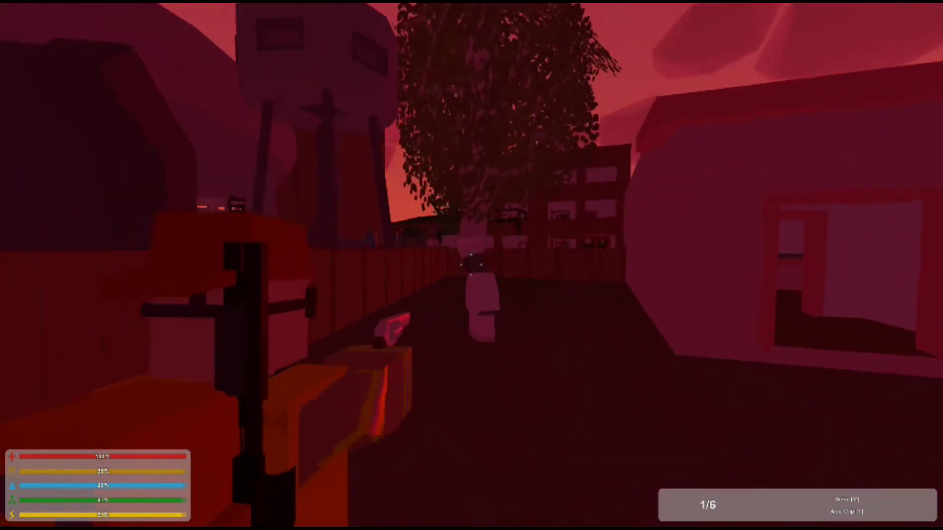
# Step: Fire the last revolver round at a zombie, then open the inventory in the parking lot
pyautogui.click(471, 265)
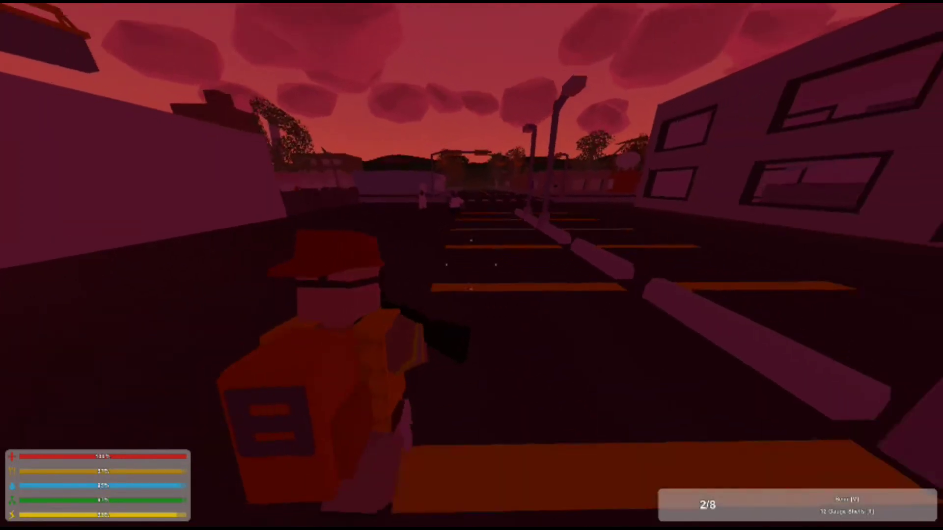
pyautogui.press('g')
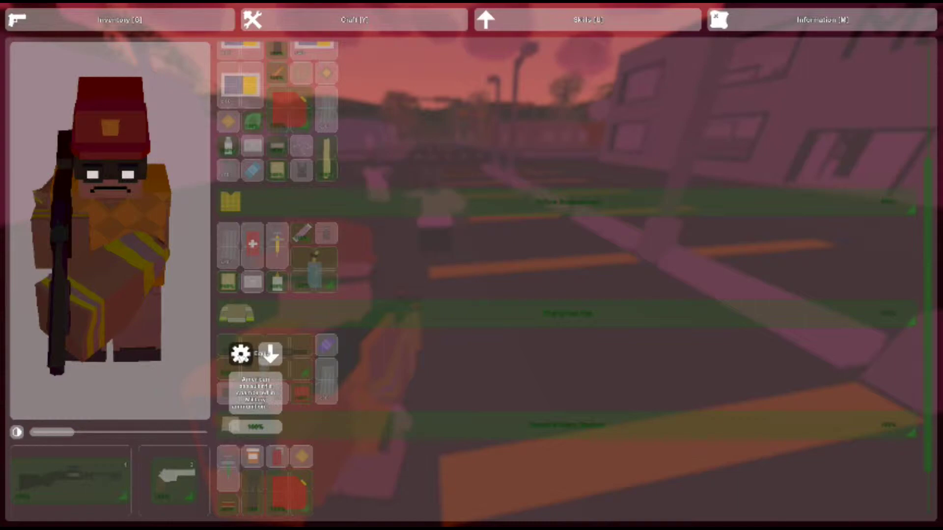
# Step: Walk down the parking lot toward the overpass, rearranging inventory items across several inventory checks
pyautogui.press('g')
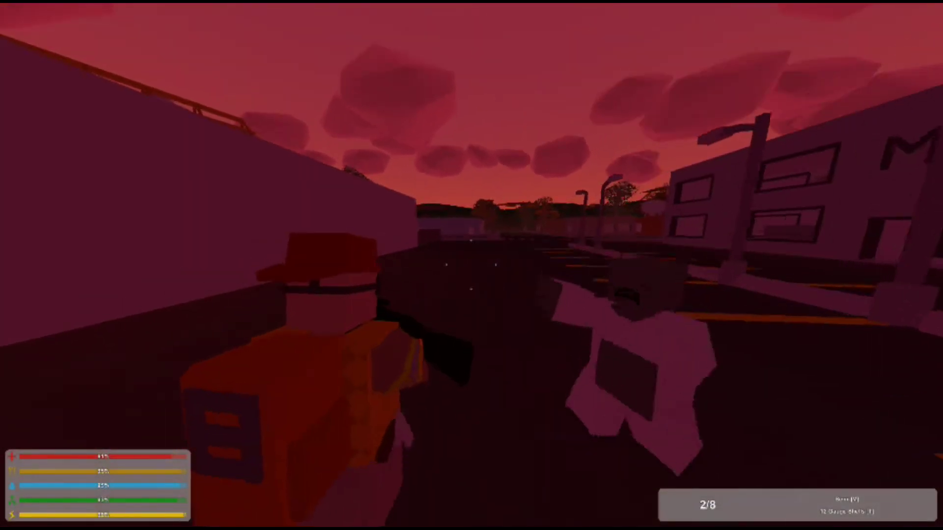
pyautogui.press('w')
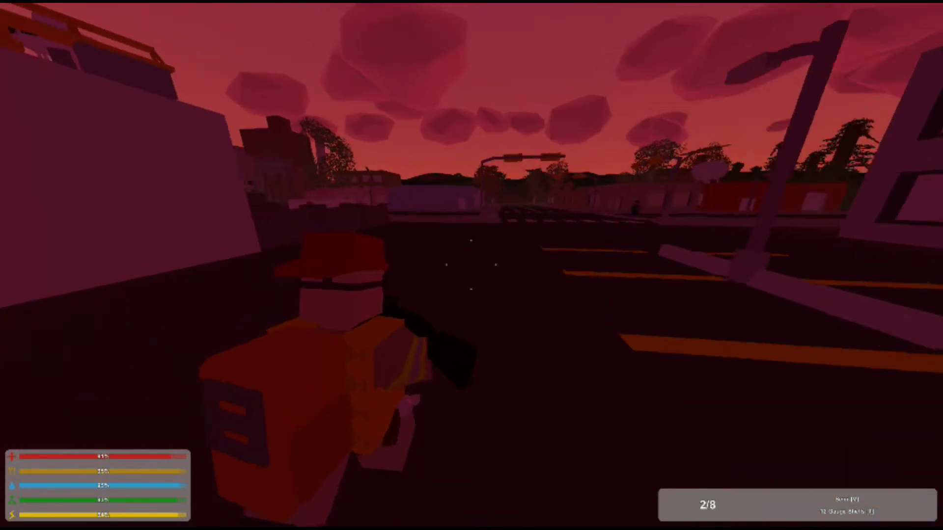
pyautogui.press('g')
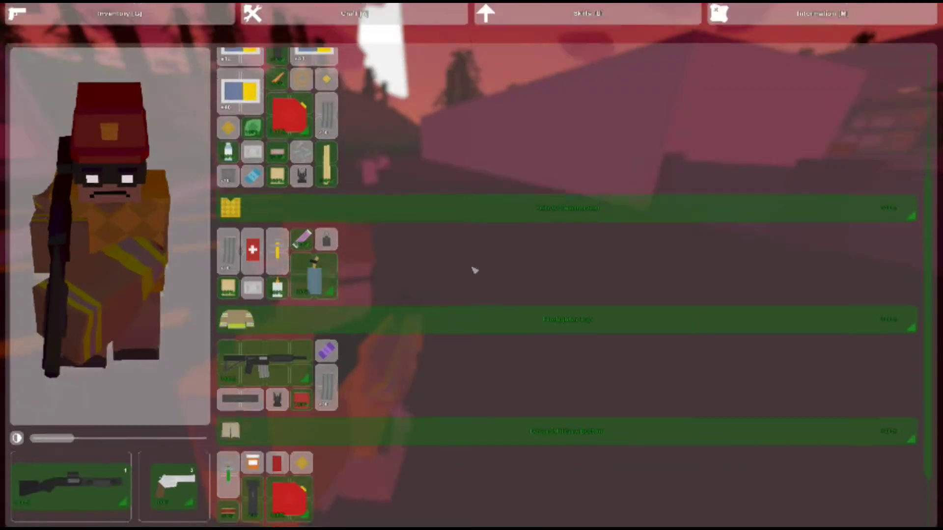
pyautogui.press('g')
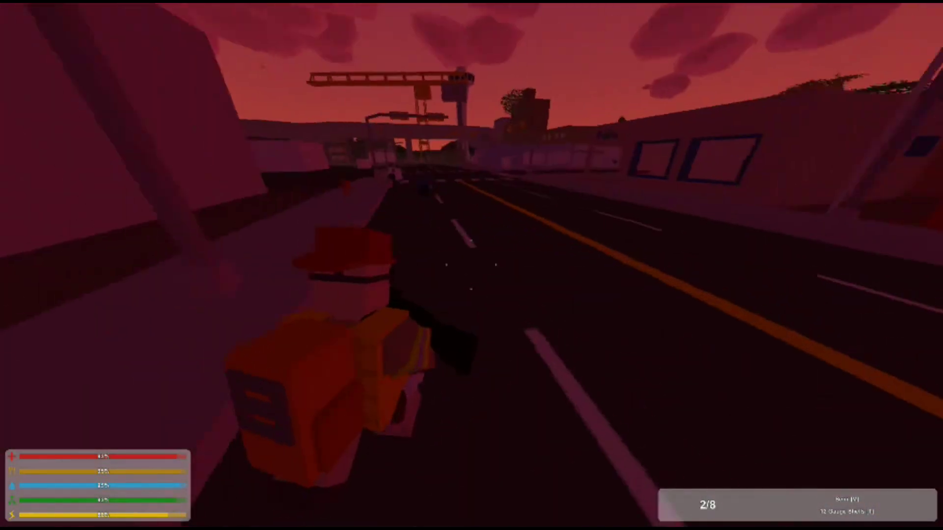
pyautogui.press('g')
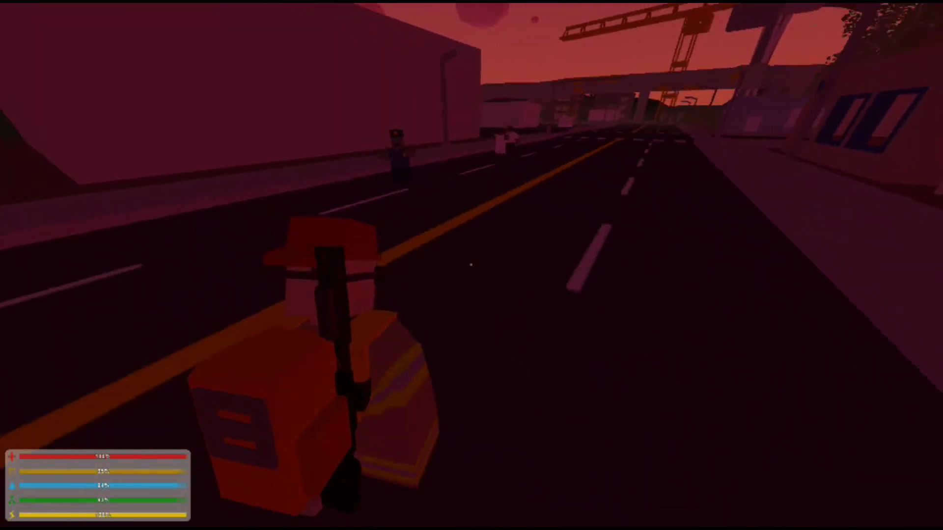
pyautogui.press('g')
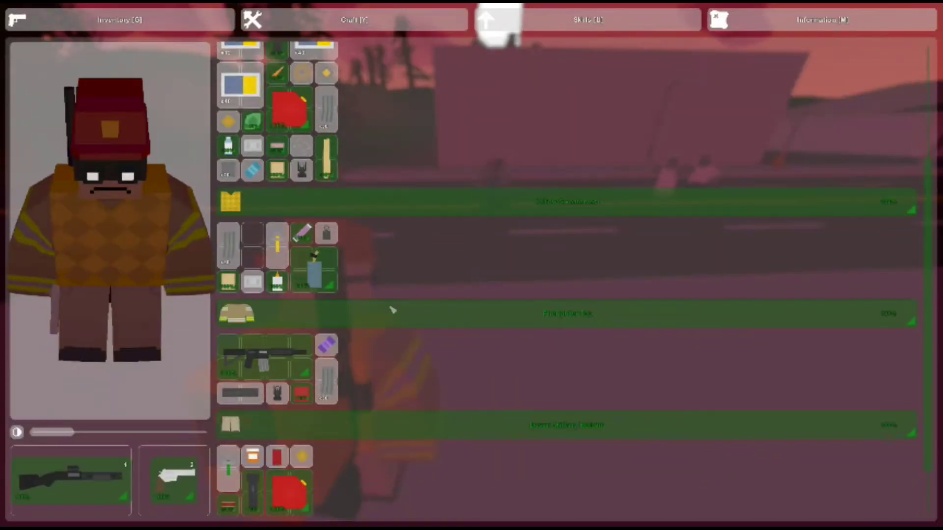
pyautogui.press('g')
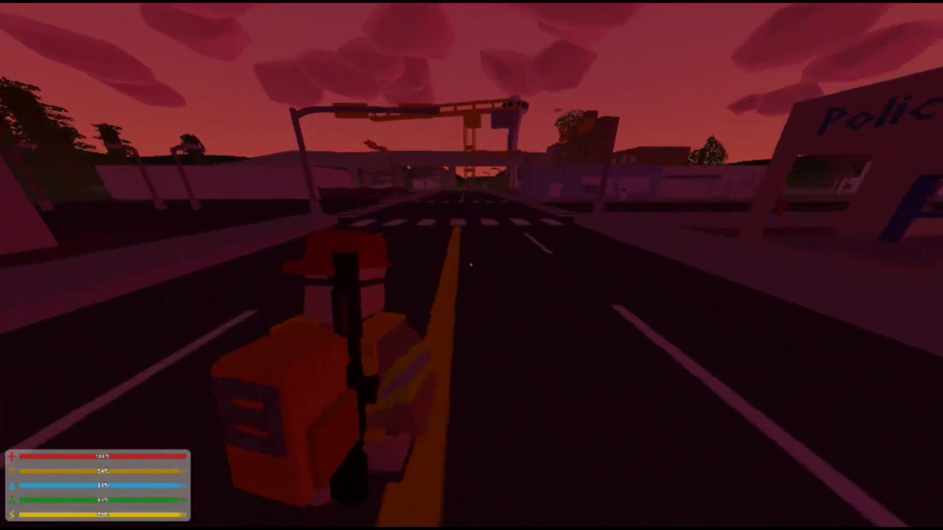
pyautogui.press('g')
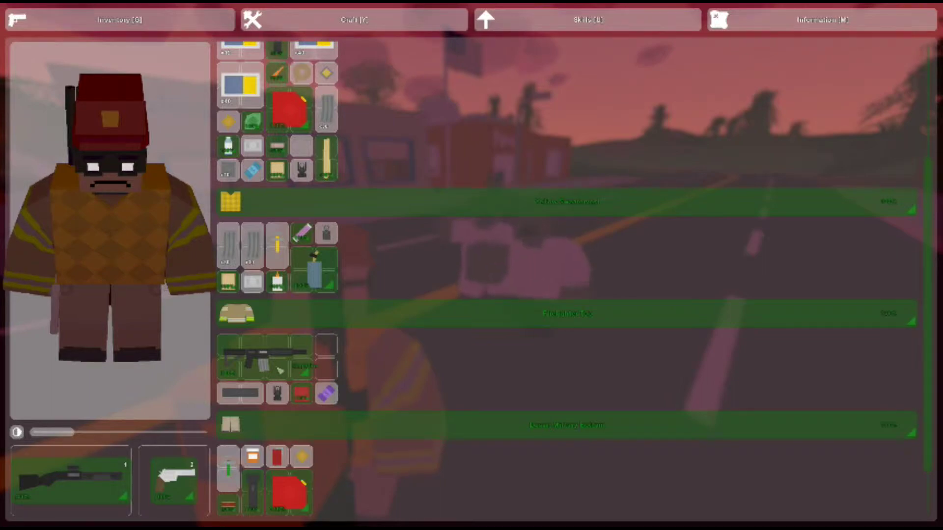
pyautogui.press('g')
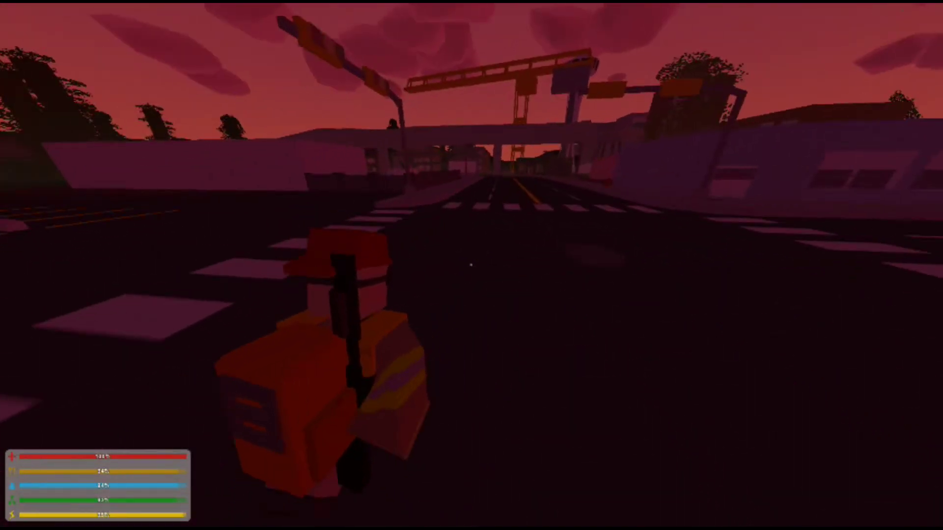
pyautogui.press('g')
pyautogui.press('g')
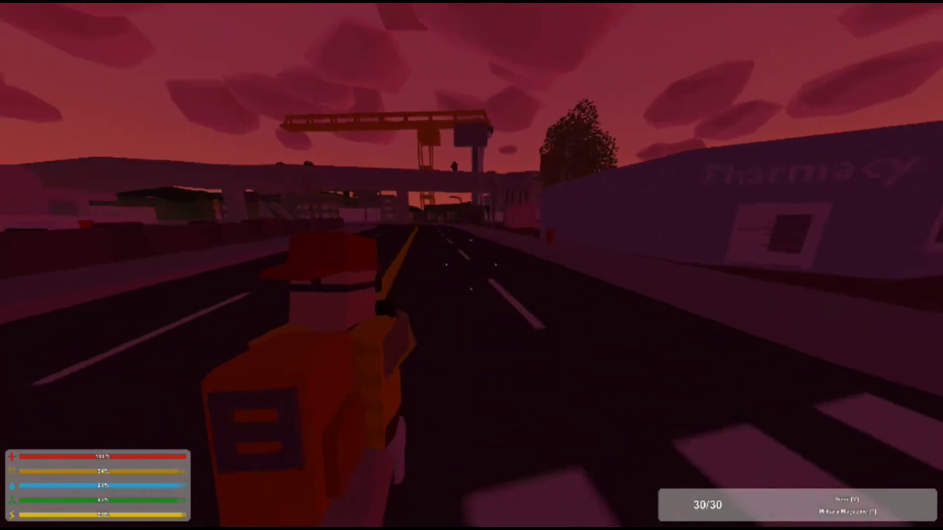
# Step: Walk along the sidewalk, shoot the first approaching zombie, and reload the rifle
pyautogui.press('w')
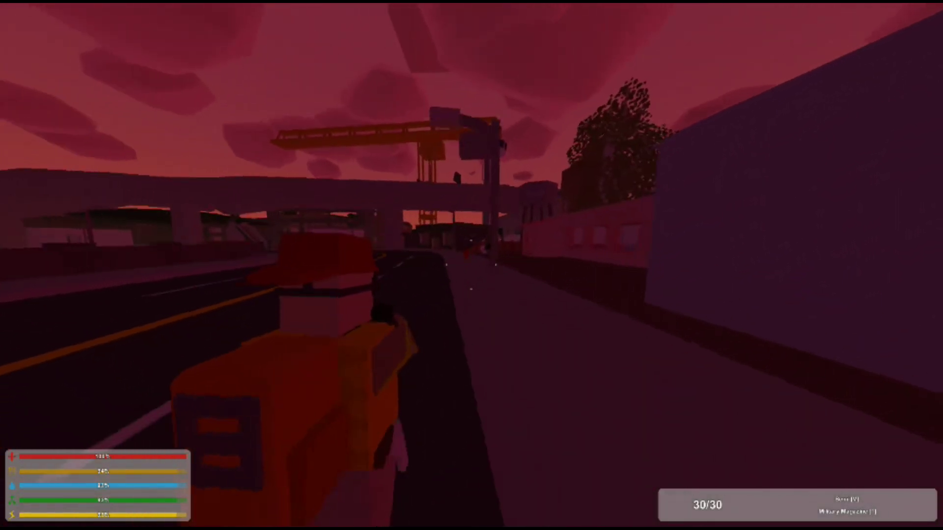
pyautogui.press('w')
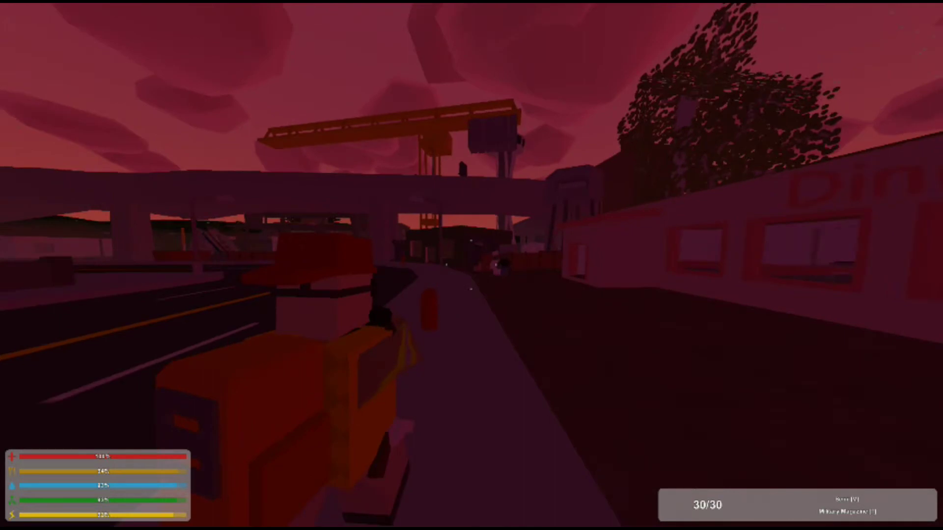
pyautogui.press('w')
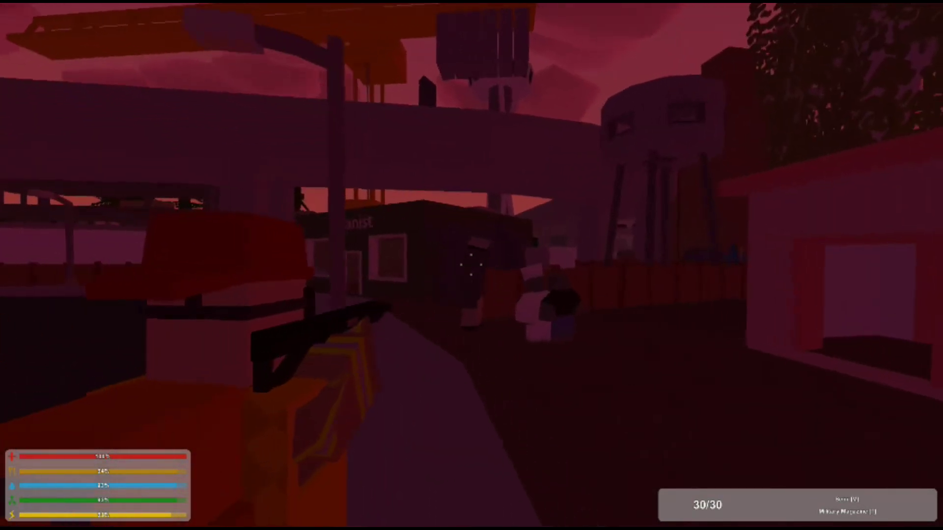
pyautogui.click(471, 266)
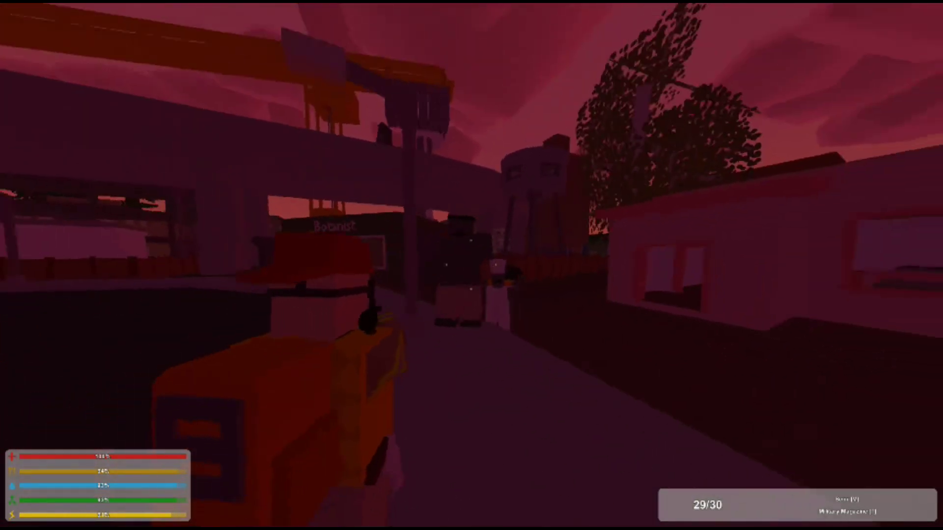
pyautogui.click(471, 265)
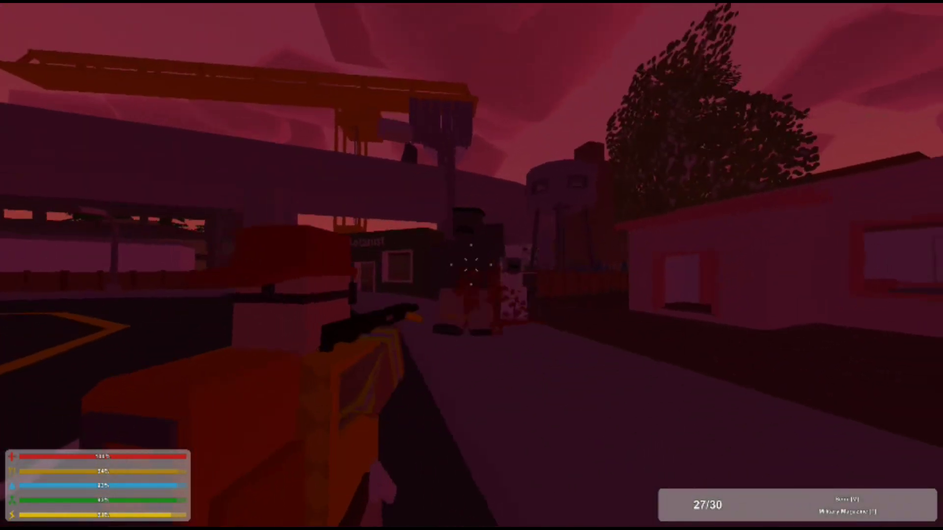
pyautogui.click(472, 266)
pyautogui.press('s')
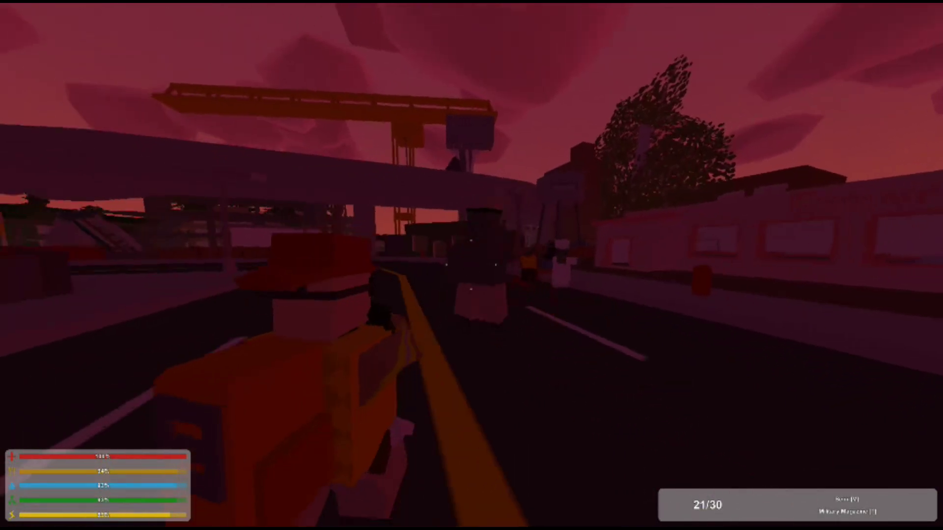
pyautogui.click(471, 265)
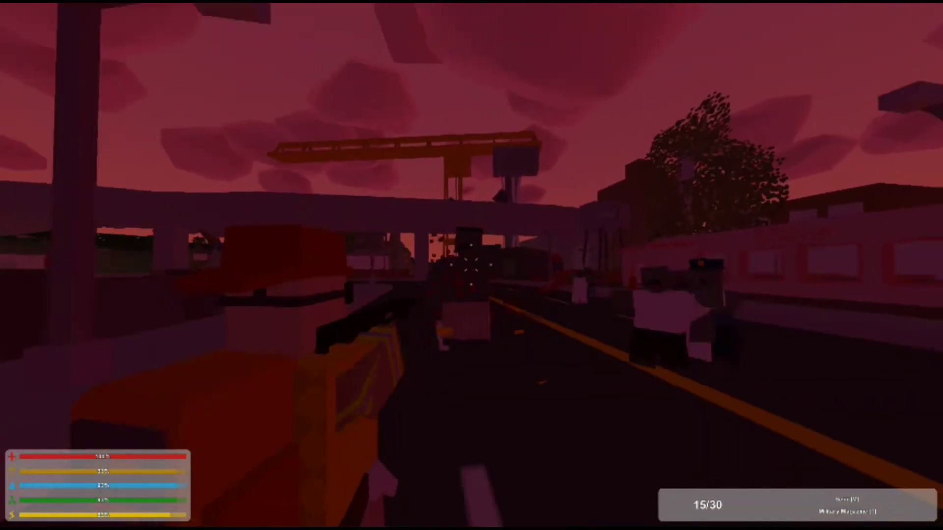
pyautogui.press('r')
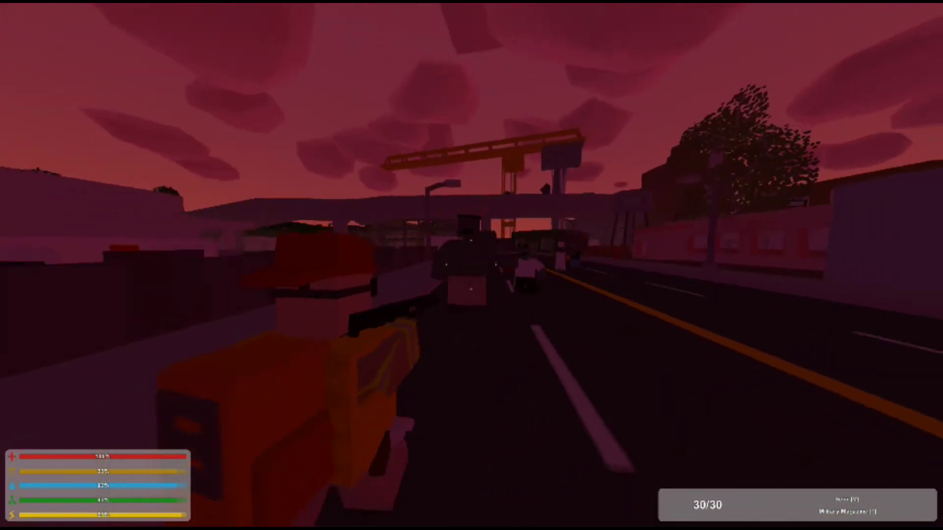
# Step: Gun down the zombies near the crosswalk while moving along the road
pyautogui.press('w')
pyautogui.click(472, 265)
pyautogui.click(472, 266)
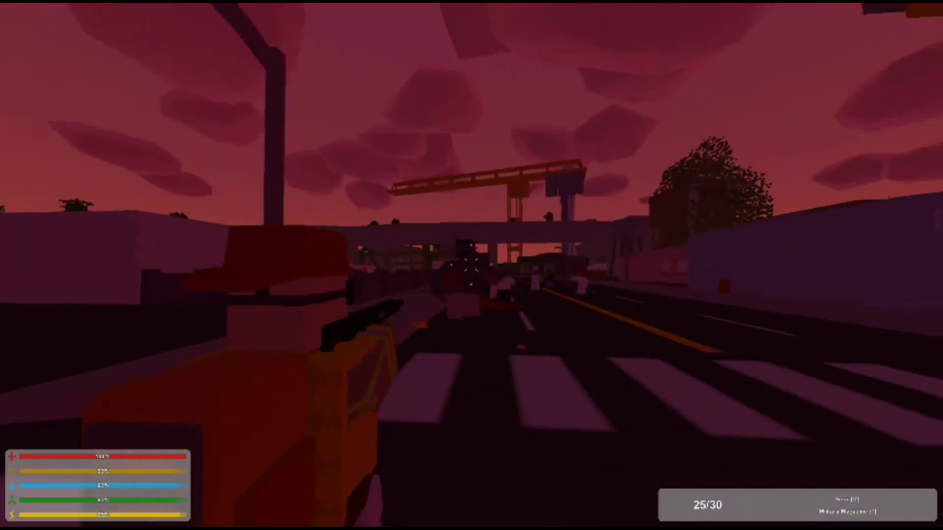
pyautogui.click(471, 265)
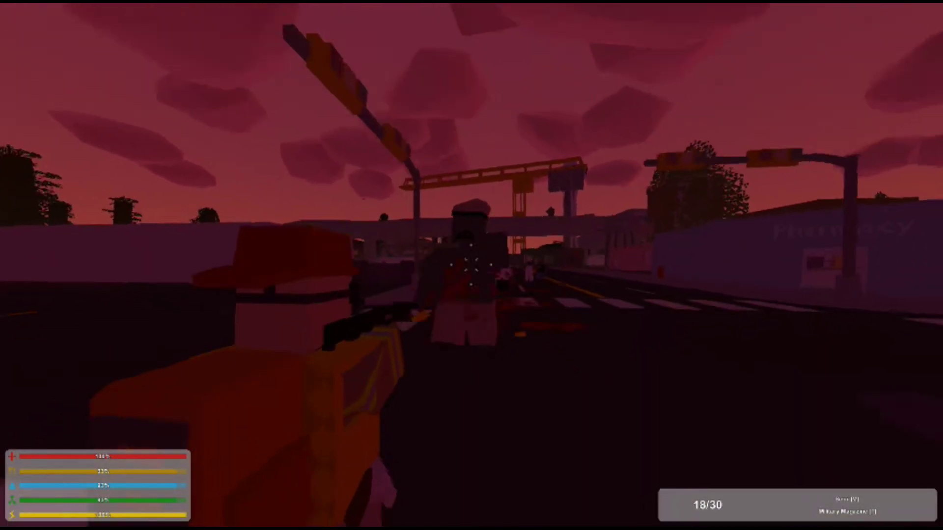
pyautogui.click(472, 265)
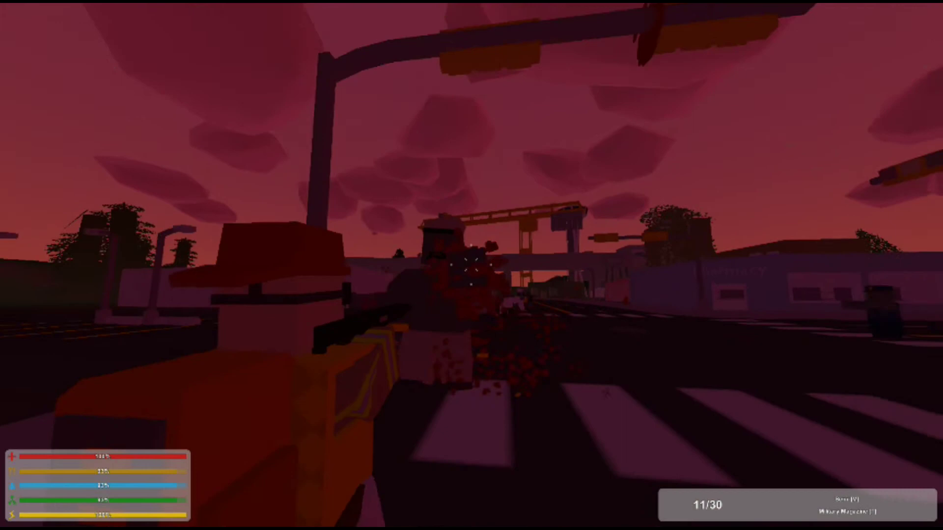
pyautogui.click(471, 265)
pyautogui.click(472, 266)
pyautogui.click(472, 265)
pyautogui.click(472, 266)
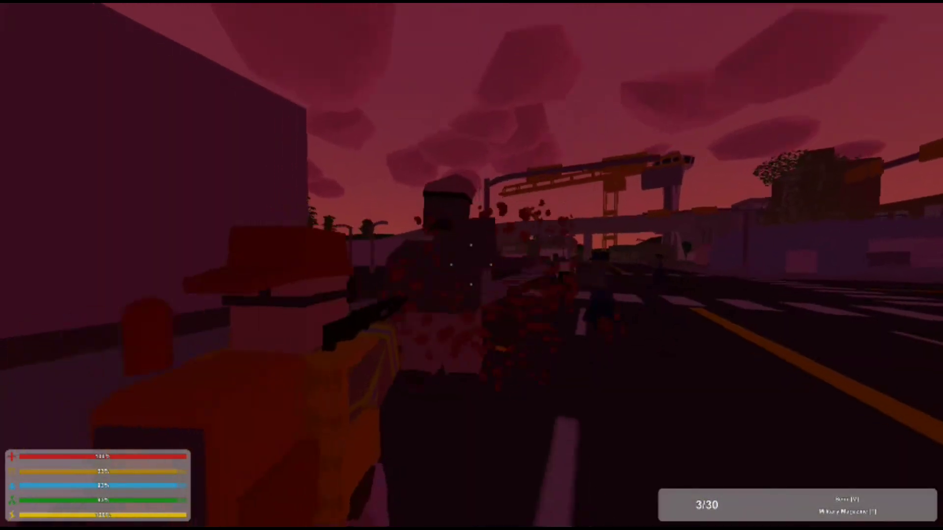
pyautogui.press('w')
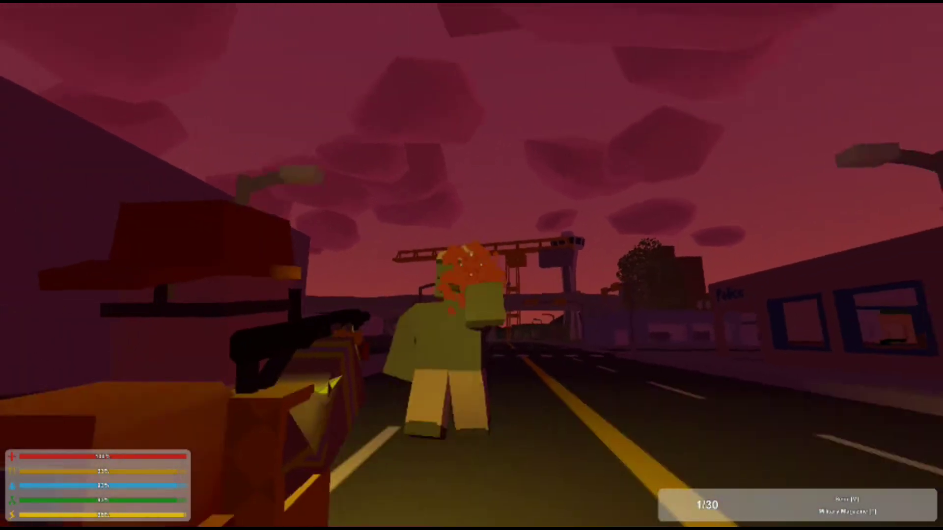
pyautogui.click(471, 265)
pyautogui.click(471, 265)
pyautogui.press('w')
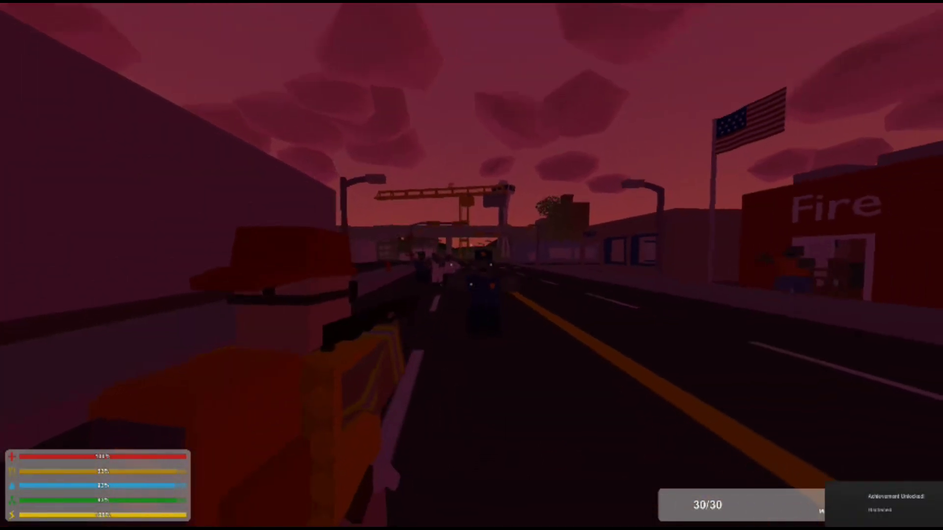
# Step: Shoot the zombie group along the fire station wall, then reload the rifle to 30/30
pyautogui.click(472, 265)
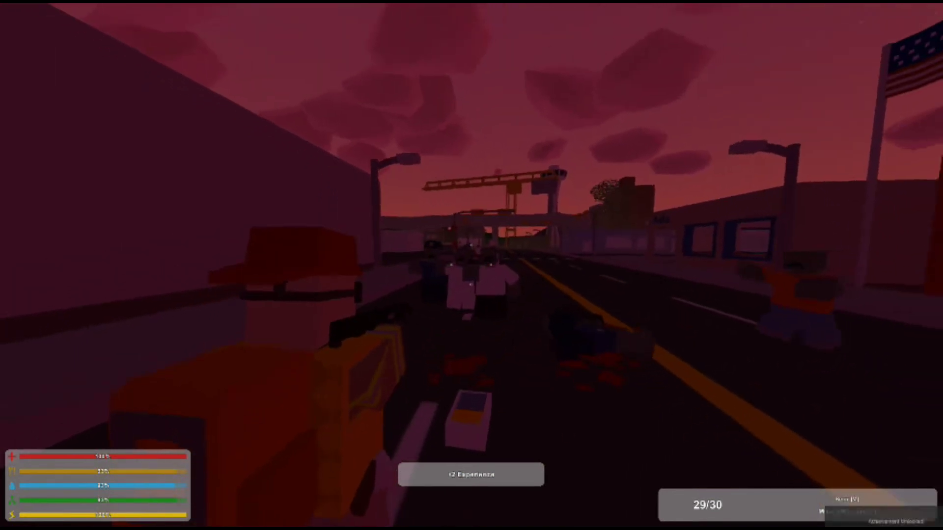
pyautogui.click(472, 265)
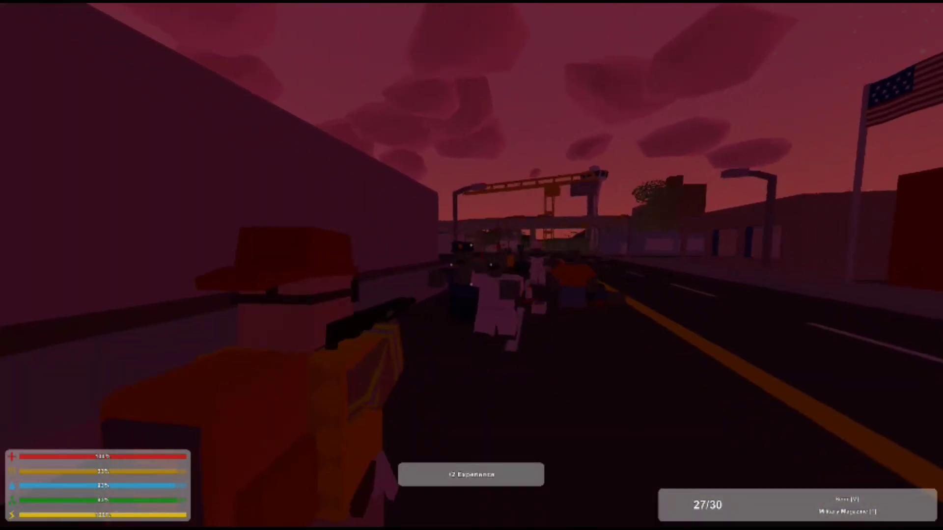
pyautogui.click(471, 266)
pyautogui.click(471, 266)
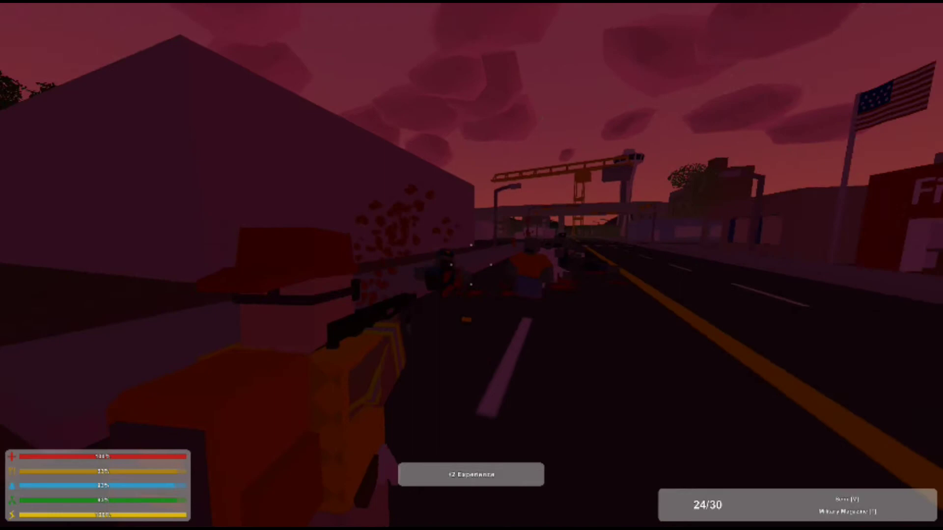
pyautogui.click(472, 265)
pyautogui.click(472, 265)
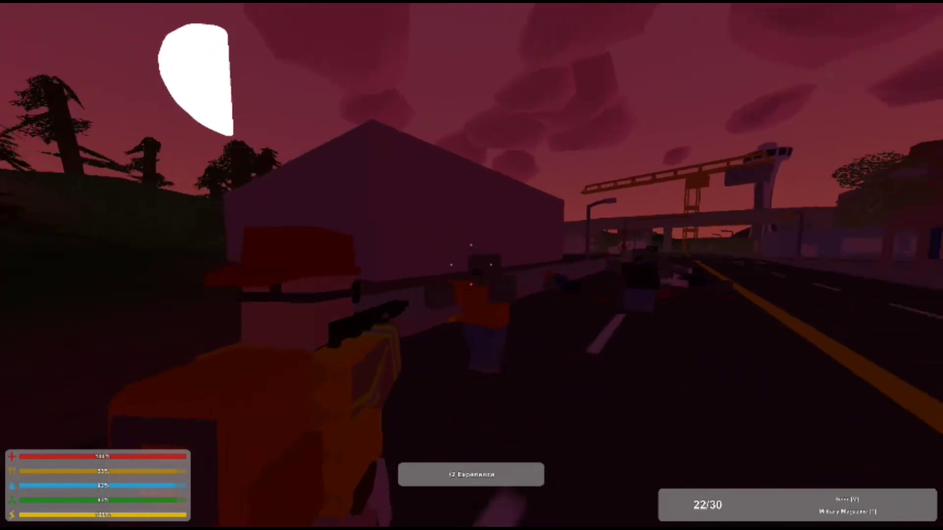
pyautogui.click(472, 265)
pyautogui.click(472, 265)
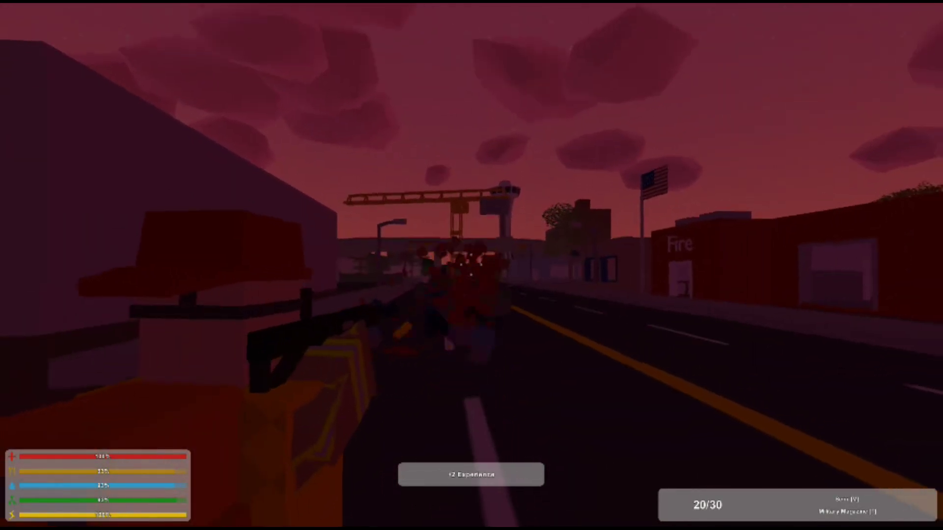
pyautogui.click(472, 265)
pyautogui.press('r')
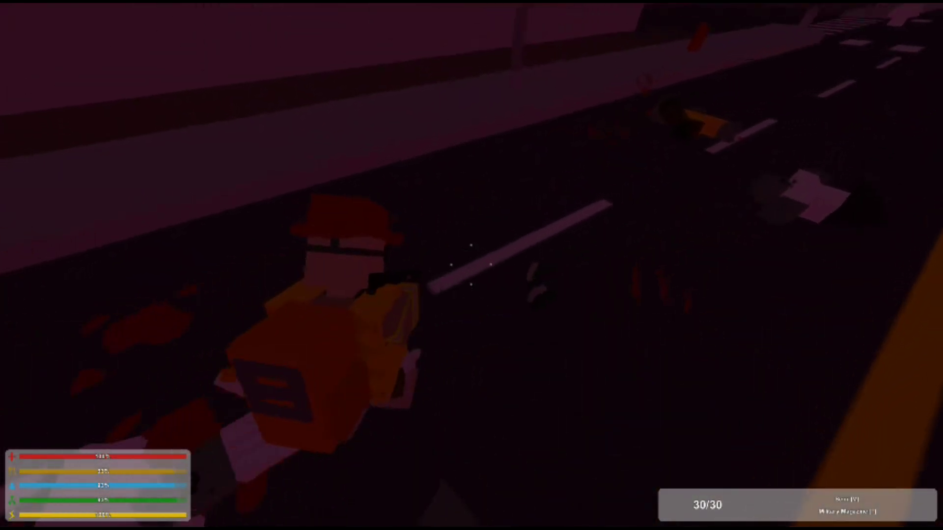
# Step: Try to pick up the dropped grenade, check inventory space, then head to the police station
pyautogui.press('f')
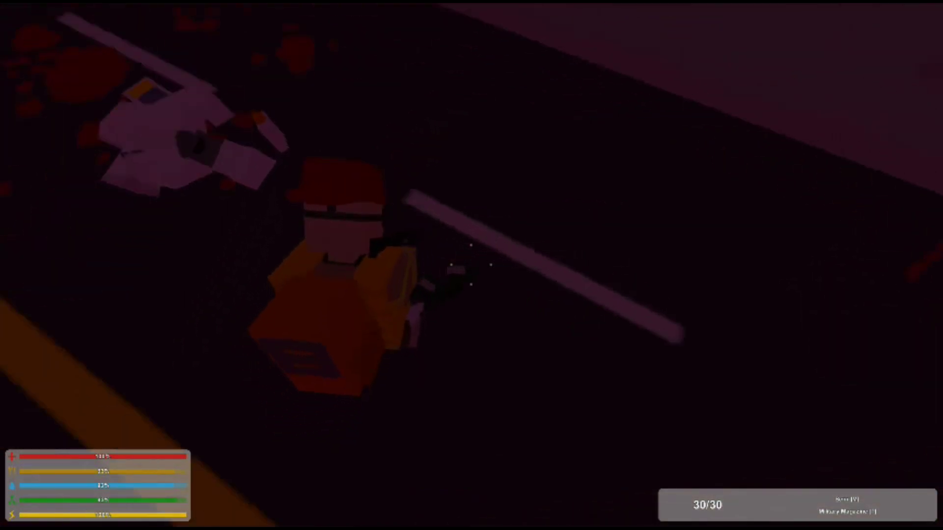
pyautogui.press('g')
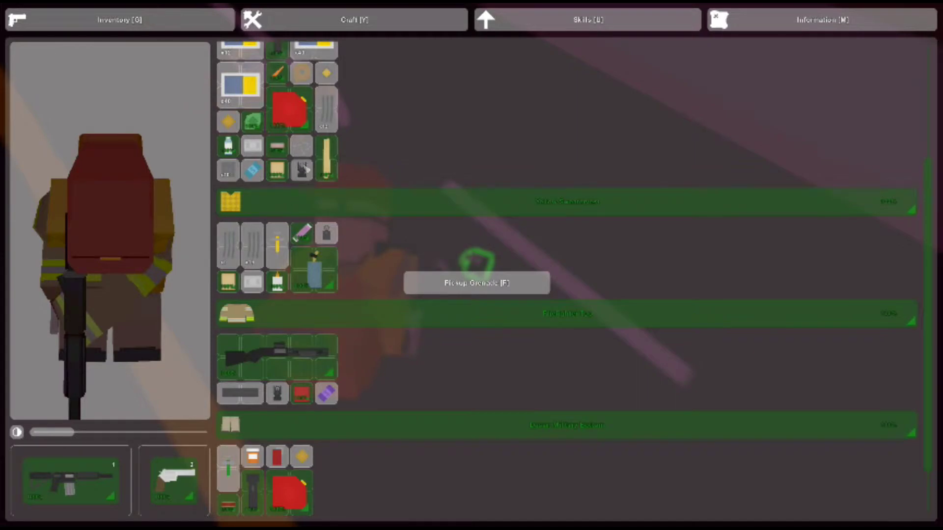
pyautogui.press('g')
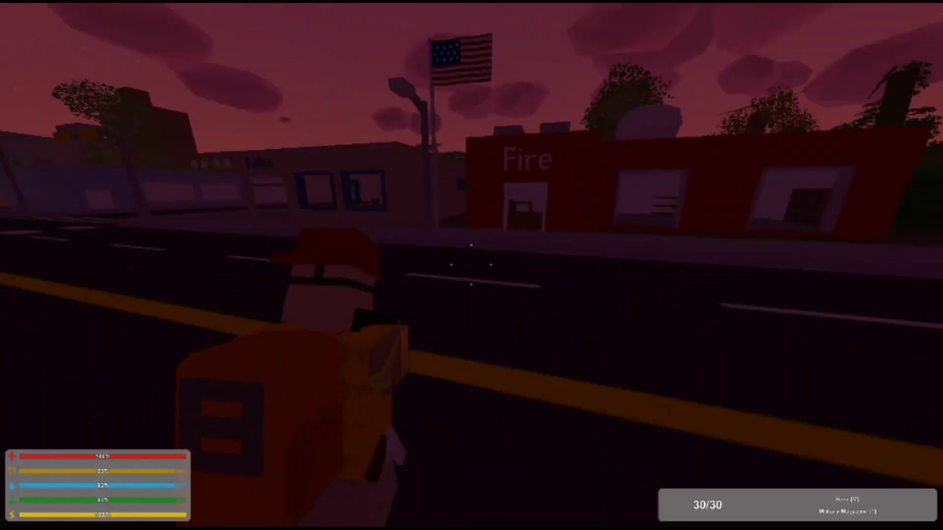
pyautogui.press('w')
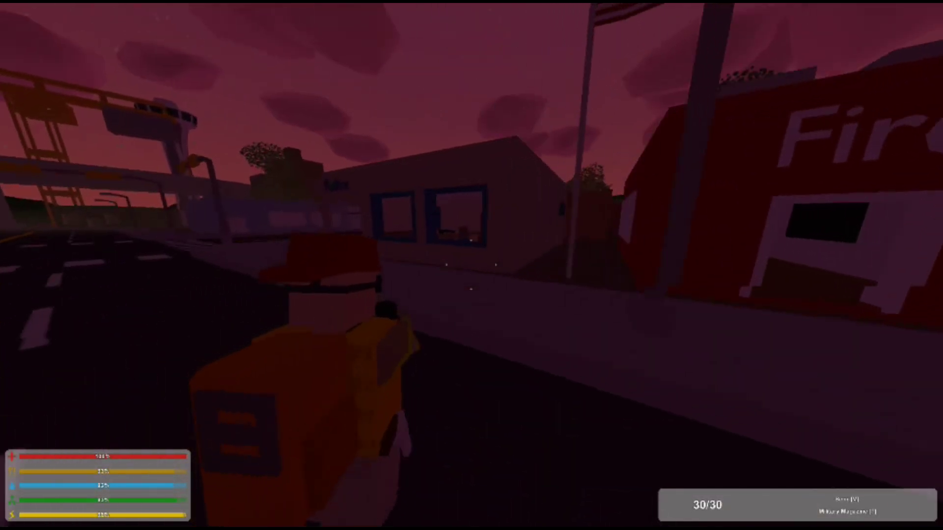
pyautogui.press('w')
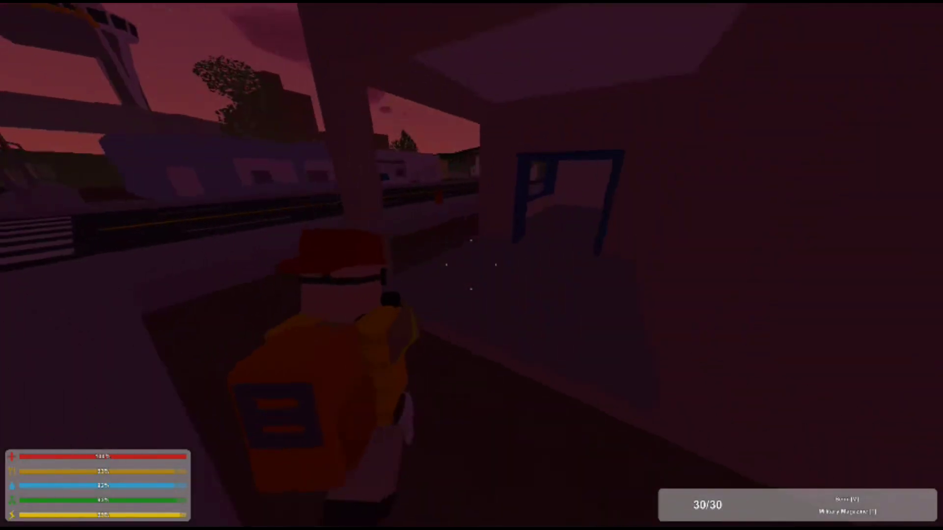
# Step: Cross the intersections and continue down the road past the police and fire stations
pyautogui.press('w')
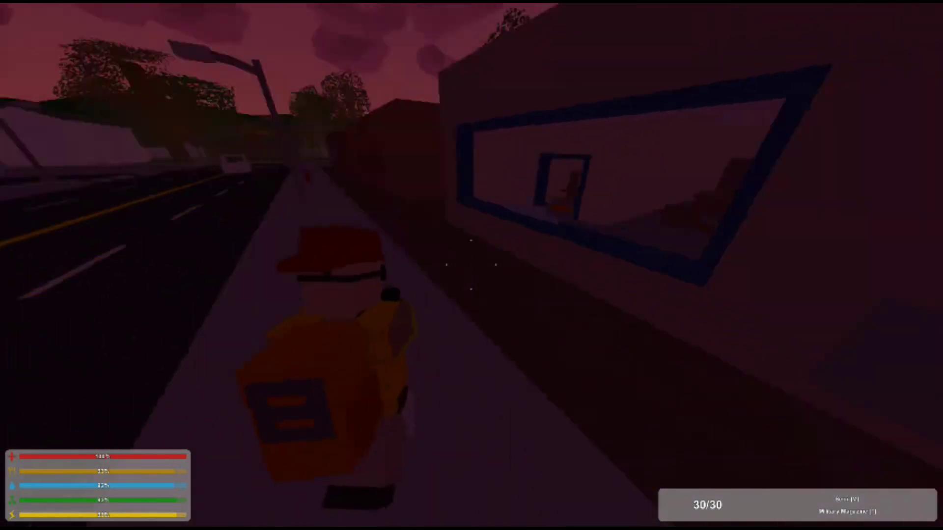
pyautogui.press('w')
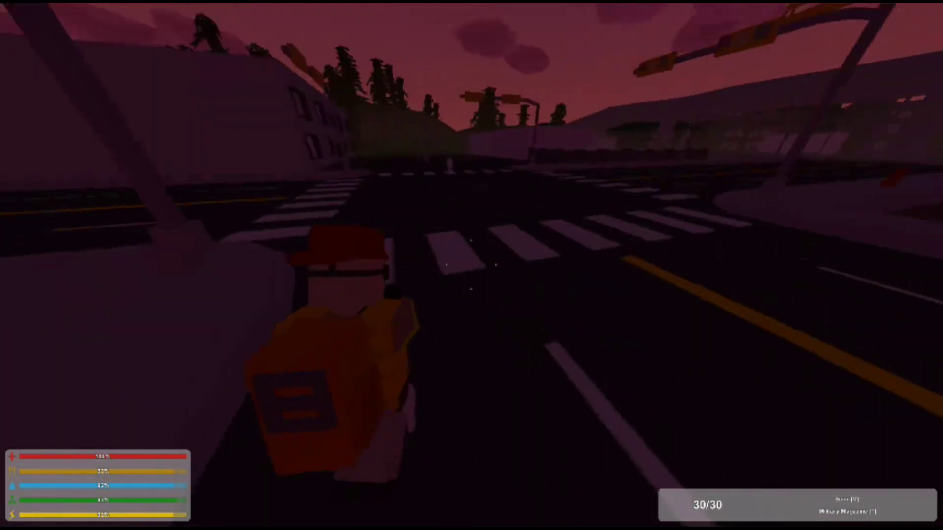
pyautogui.press('w')
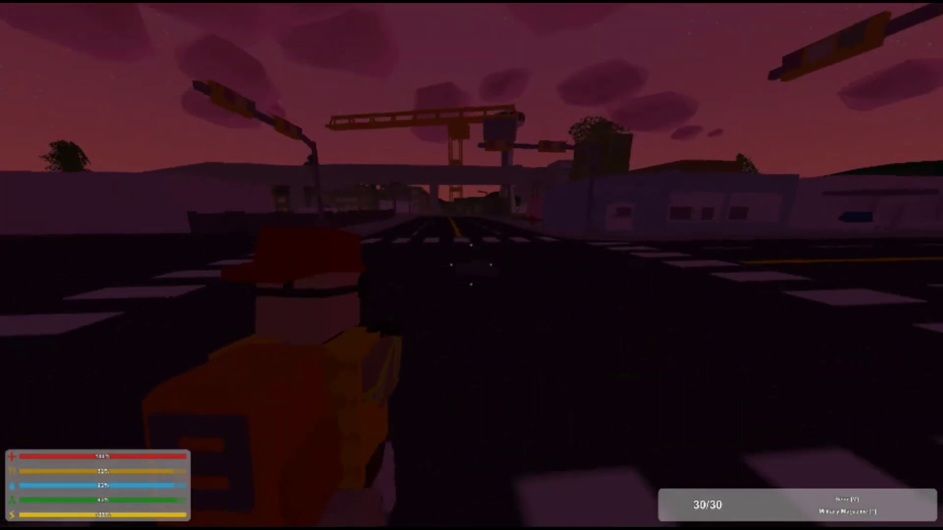
pyautogui.press('w')
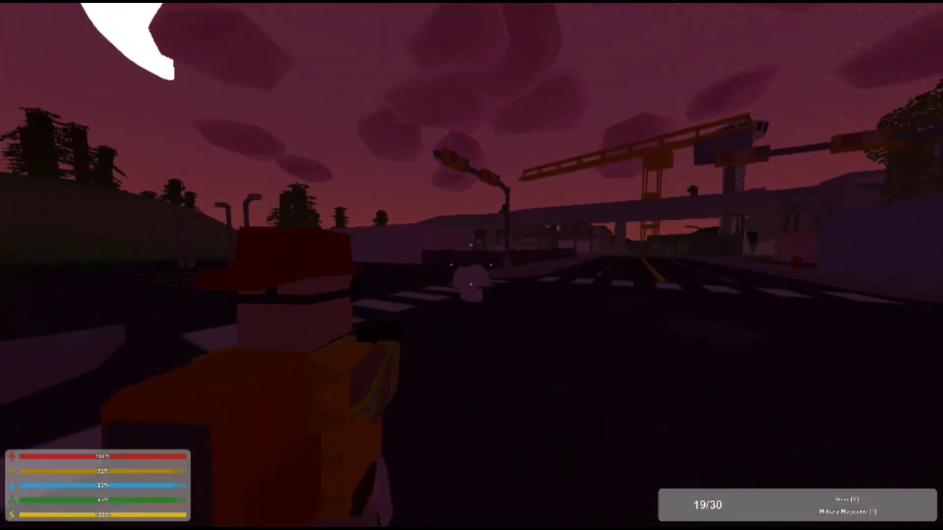
pyautogui.press('w')
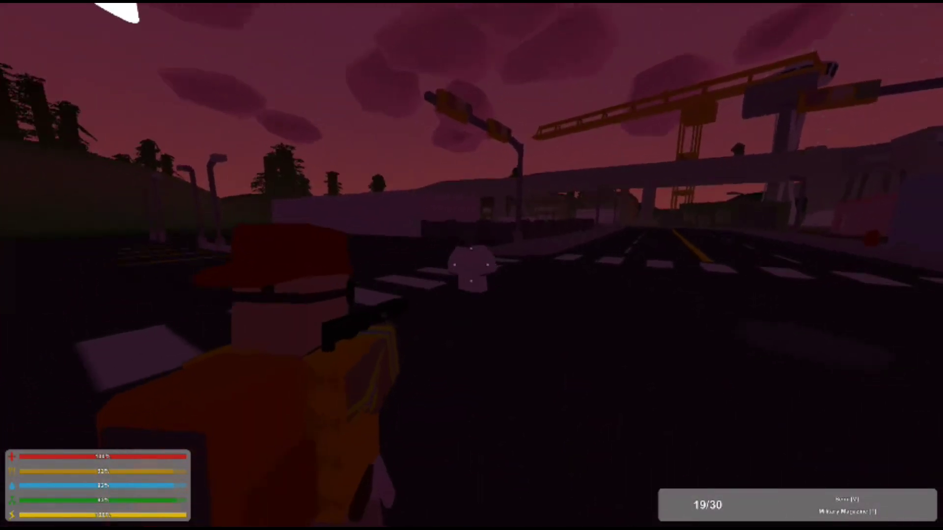
pyautogui.press('w')
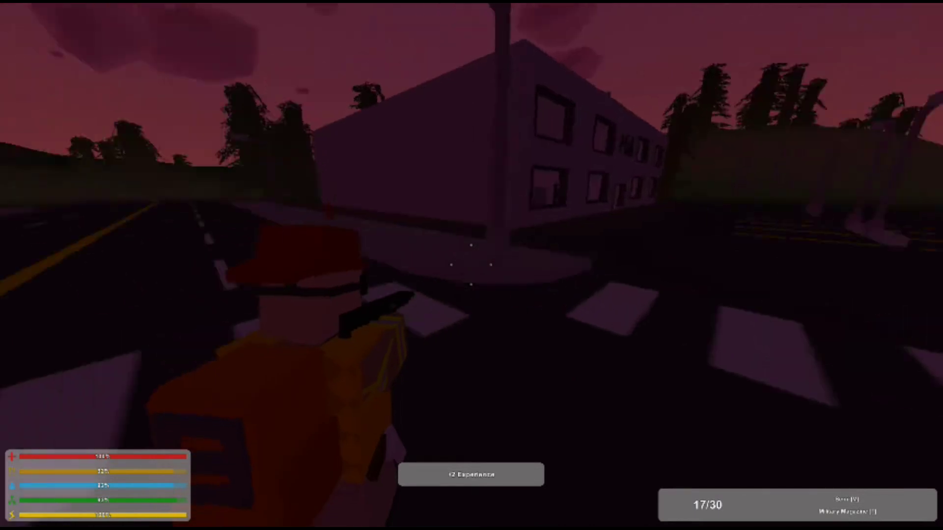
pyautogui.press('w')
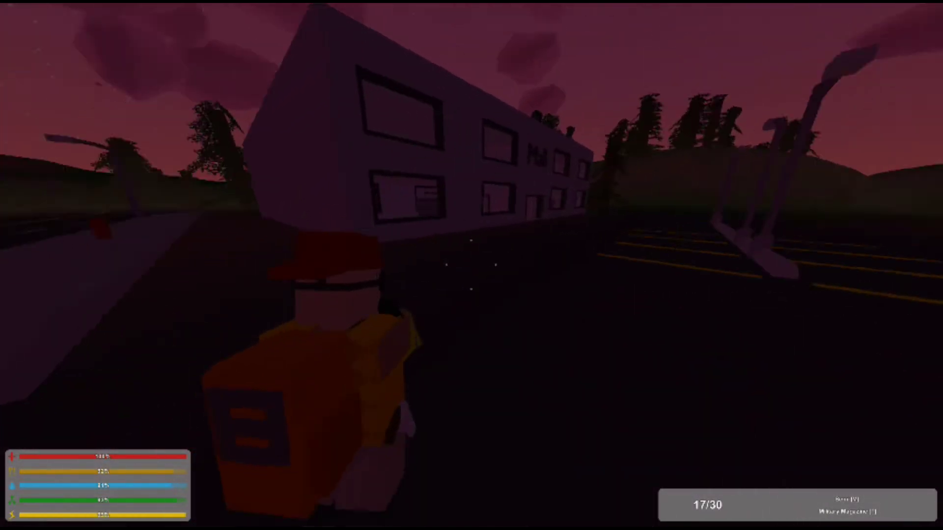
pyautogui.press('w')
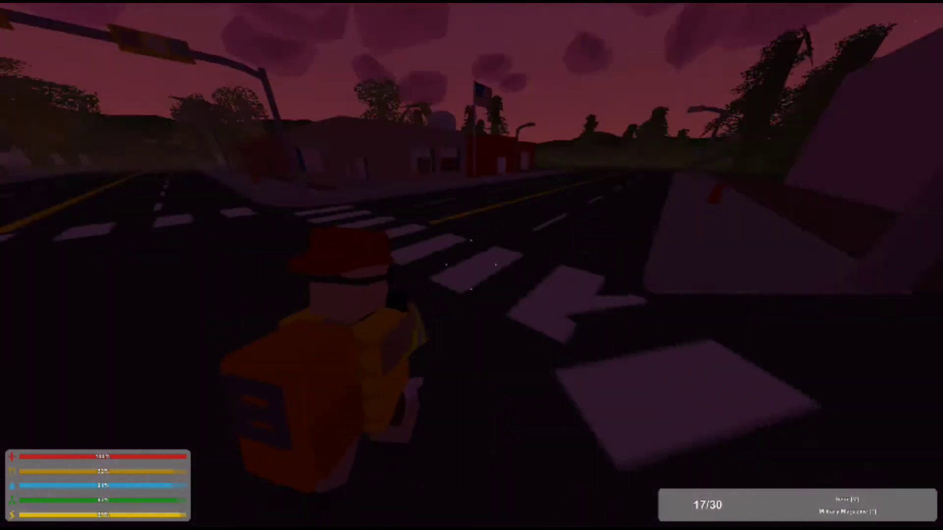
pyautogui.press('w')
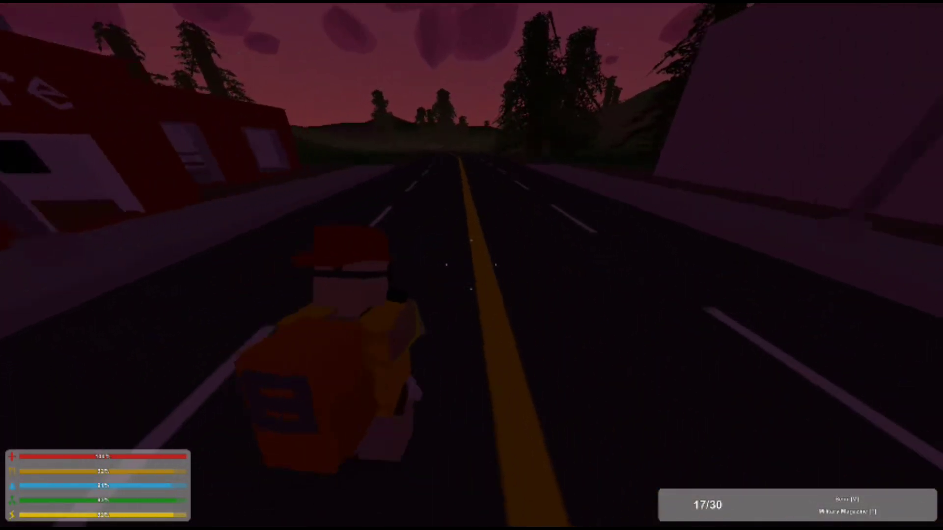
pyautogui.press('w')
# Step: Try to grab the 8x Scope, checking the inventory for room
pyautogui.press('w')
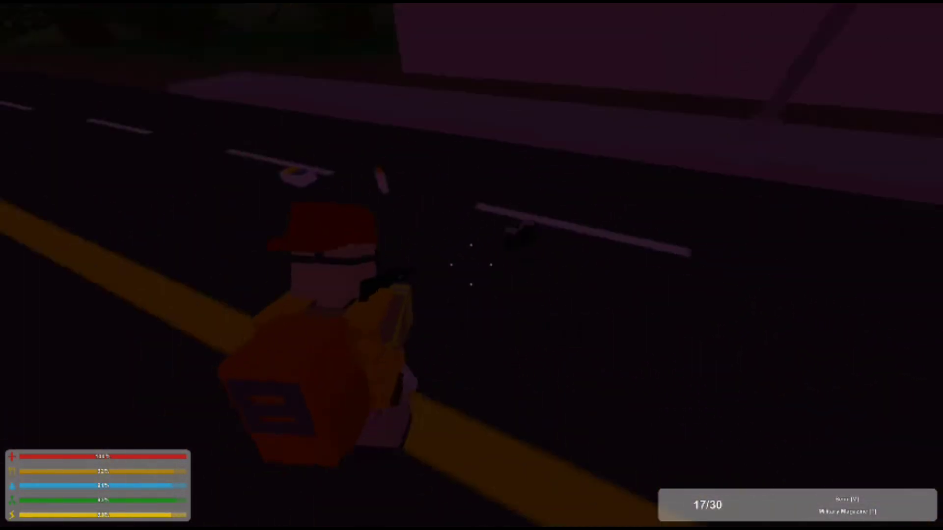
pyautogui.press('w')
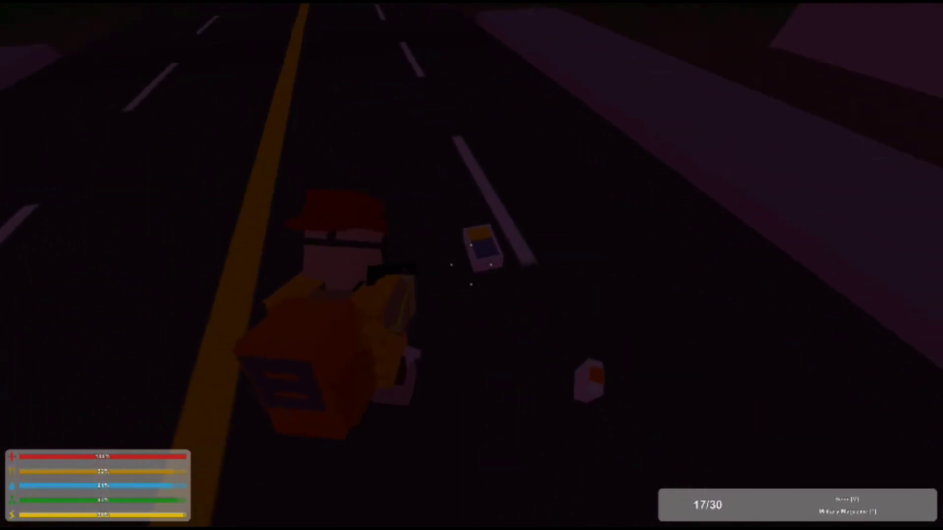
pyautogui.press('g')
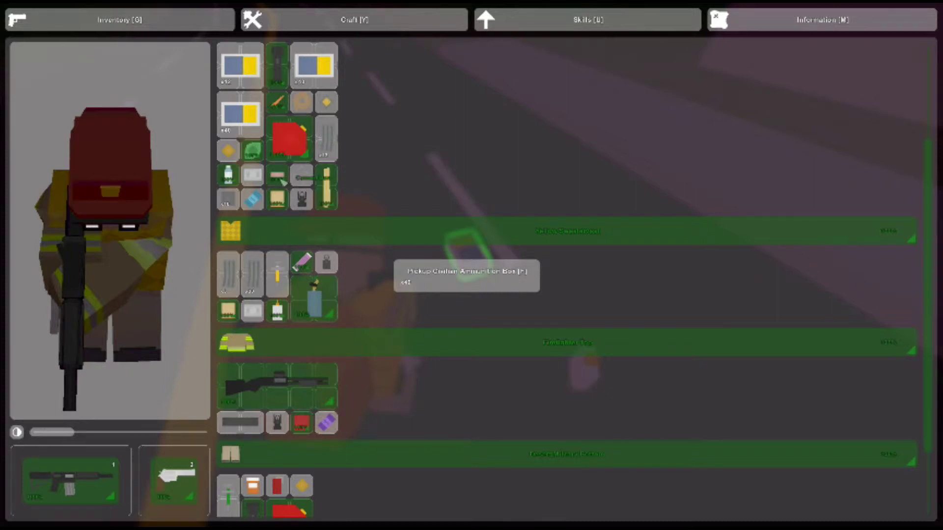
pyautogui.scroll(-3, 313, 194)
pyautogui.press('g')
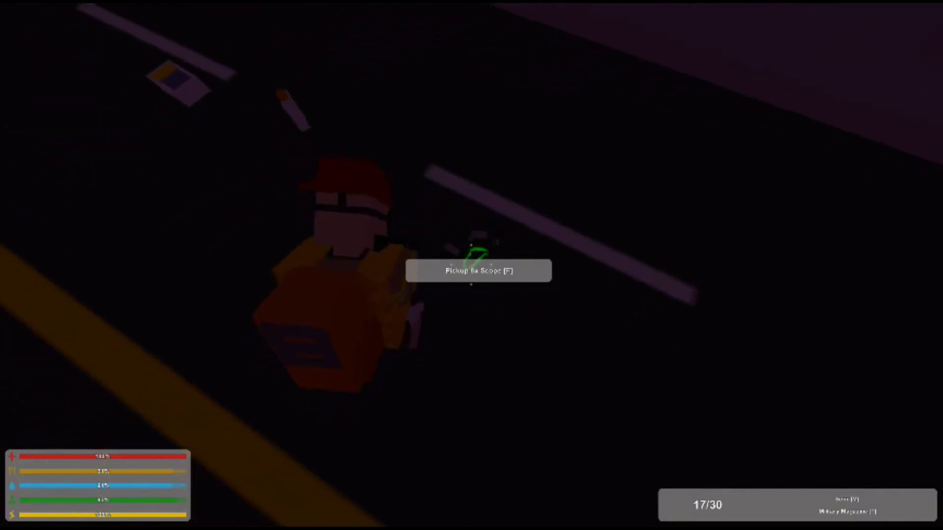
pyautogui.press('f')
pyautogui.press('g')
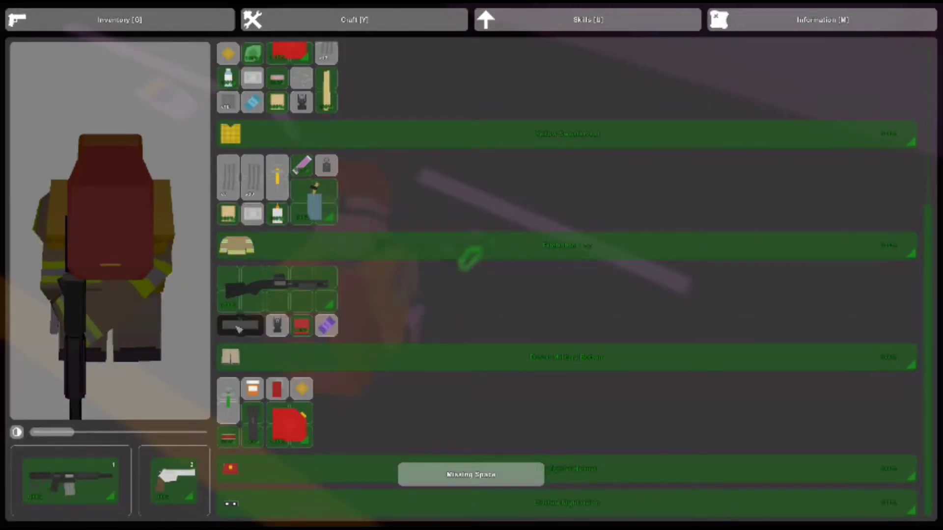
pyautogui.press('g')
# Step: Retry picking up the road items, including the grenade, after checking free inventory space
pyautogui.press('f')
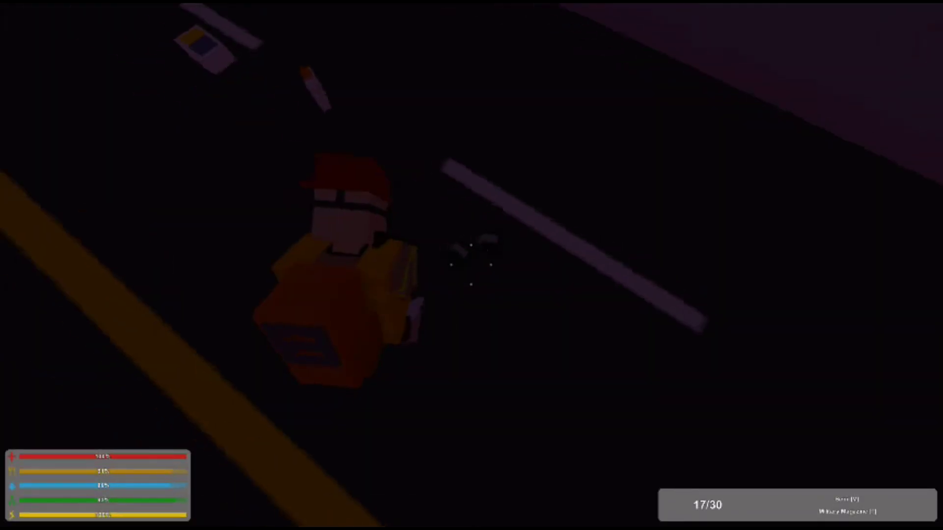
pyautogui.press('f')
pyautogui.press('g')
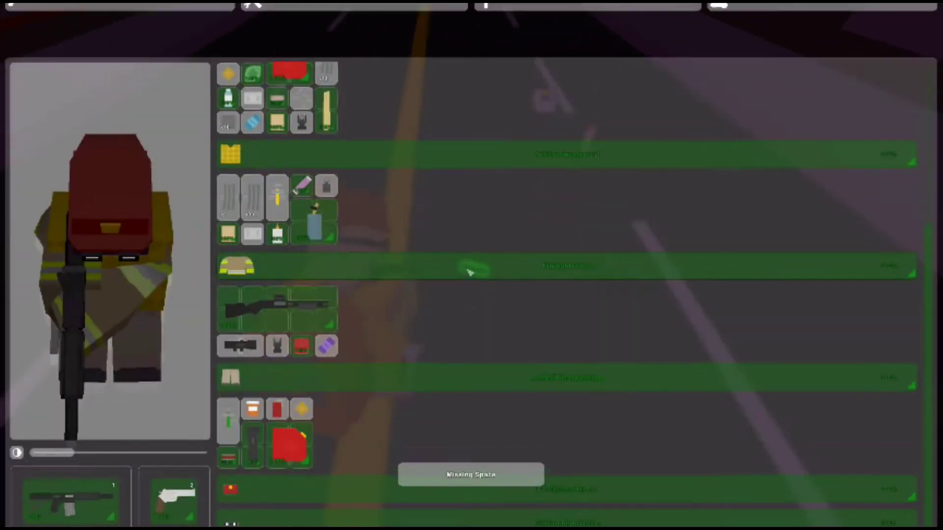
pyautogui.press('g')
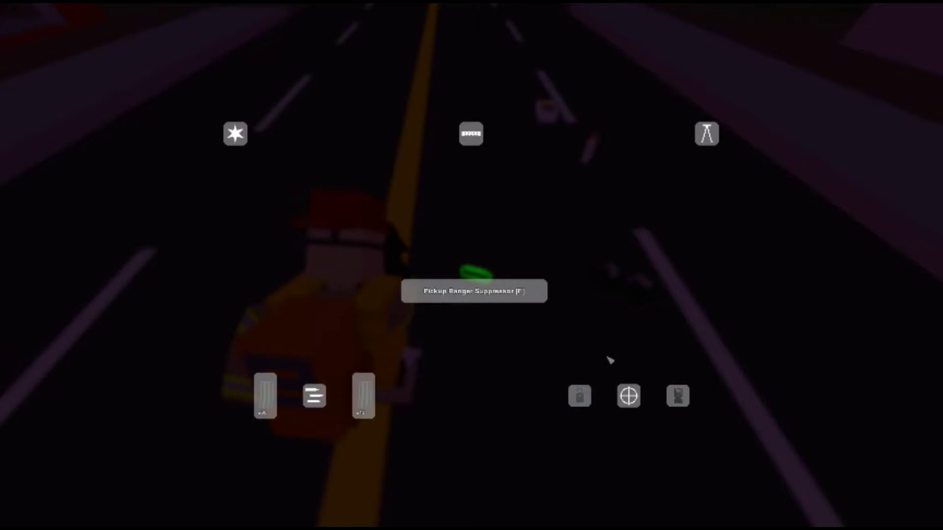
pyautogui.press('f')
pyautogui.press('g')
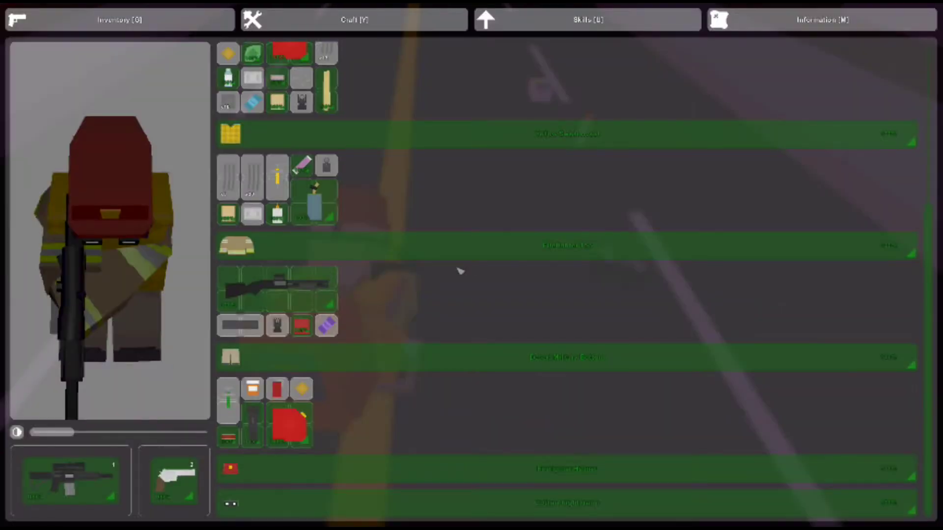
pyautogui.press('g')
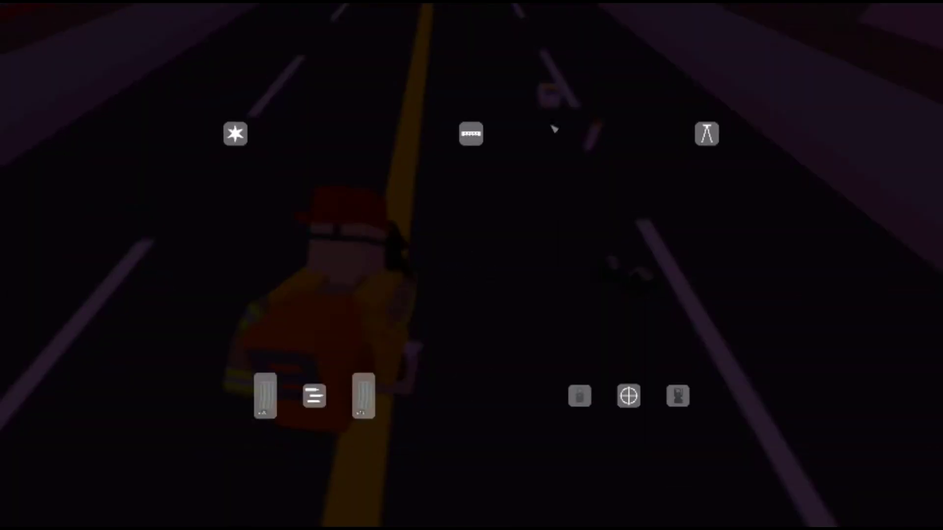
pyautogui.press('t')
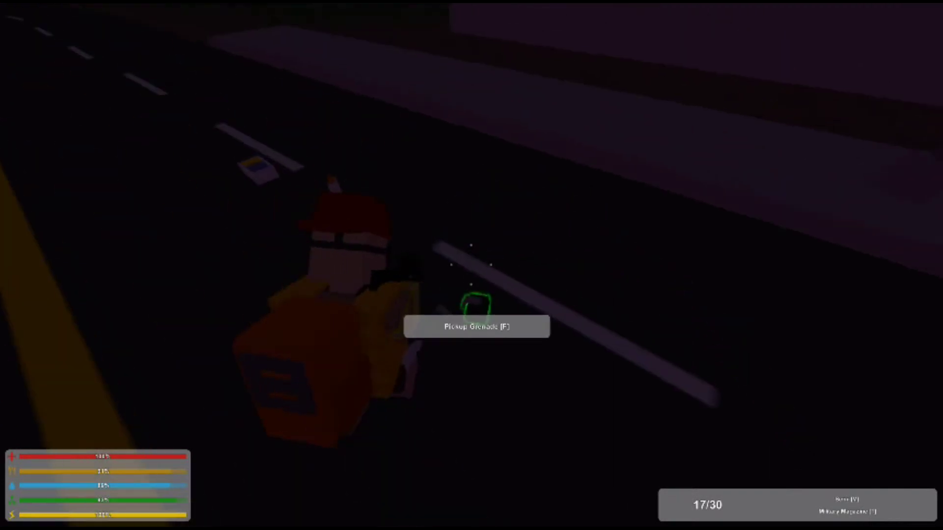
pyautogui.press('f')
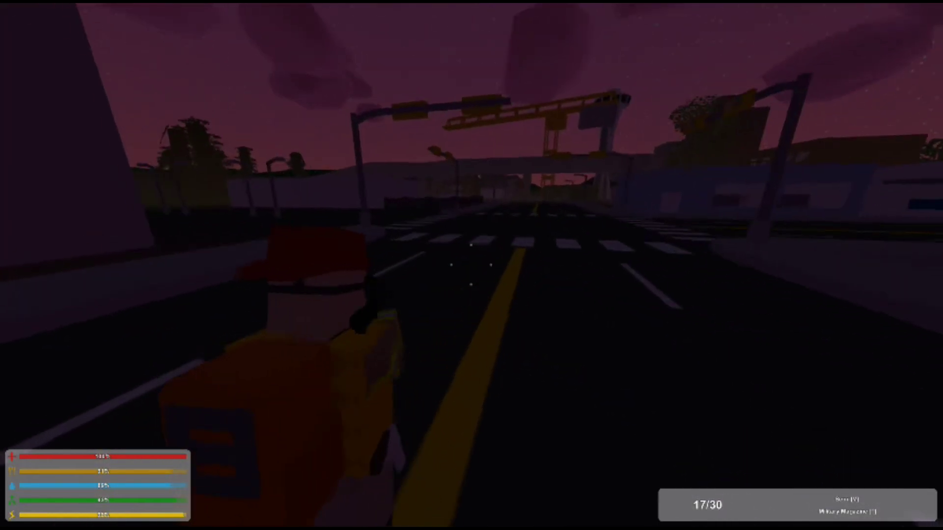
# Step: Toggle night vision while briefly scoping the rifle at the Botanist building
pyautogui.press('n')
pyautogui.rightClick(472, 265)
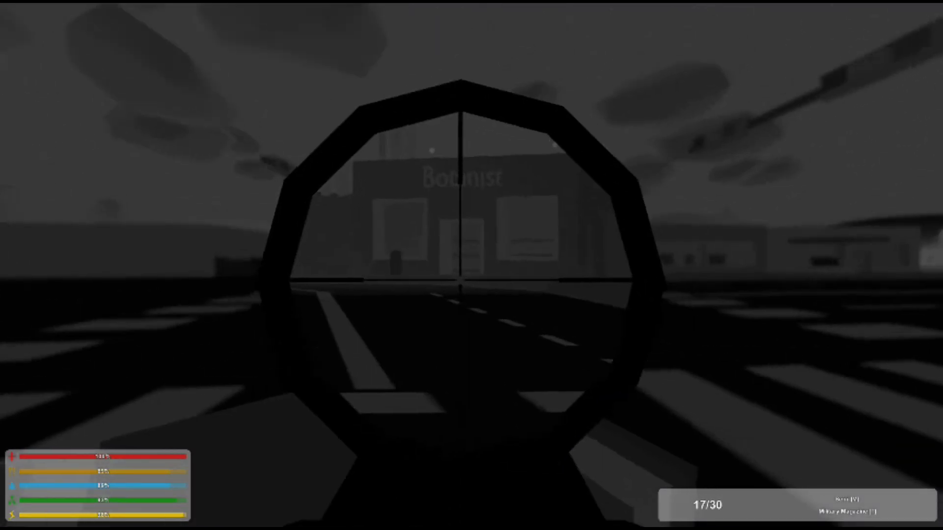
pyautogui.rightClick(472, 266)
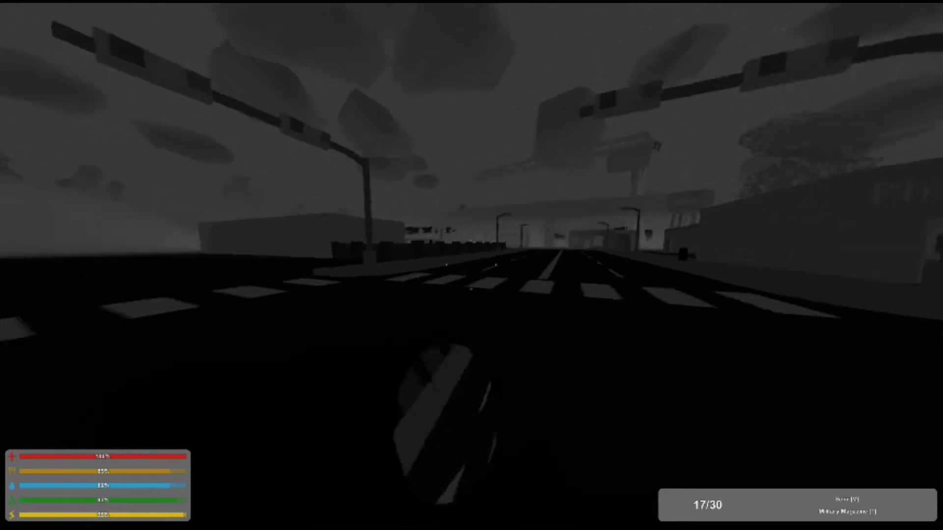
pyautogui.press('n')
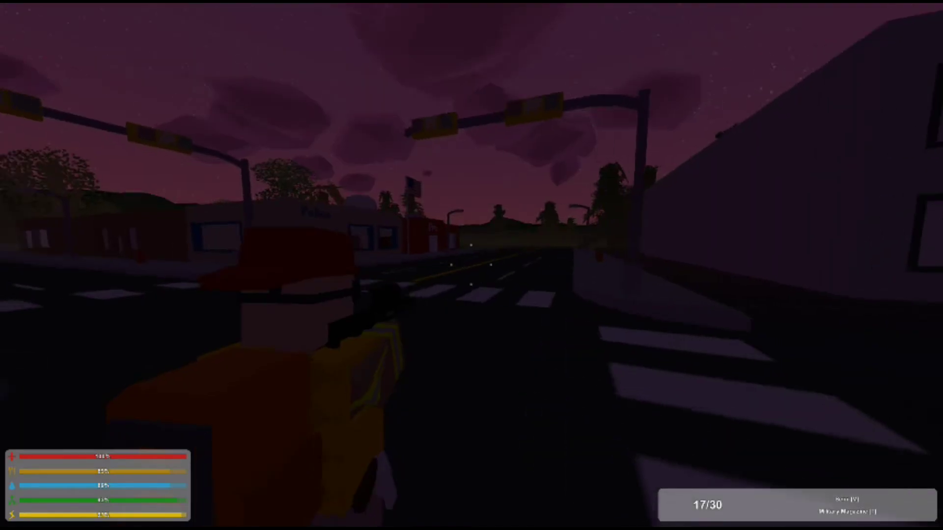
# Step: Walk past the Cafe and white house, switching to the sidearm and back to the rifle
pyautogui.press('w')
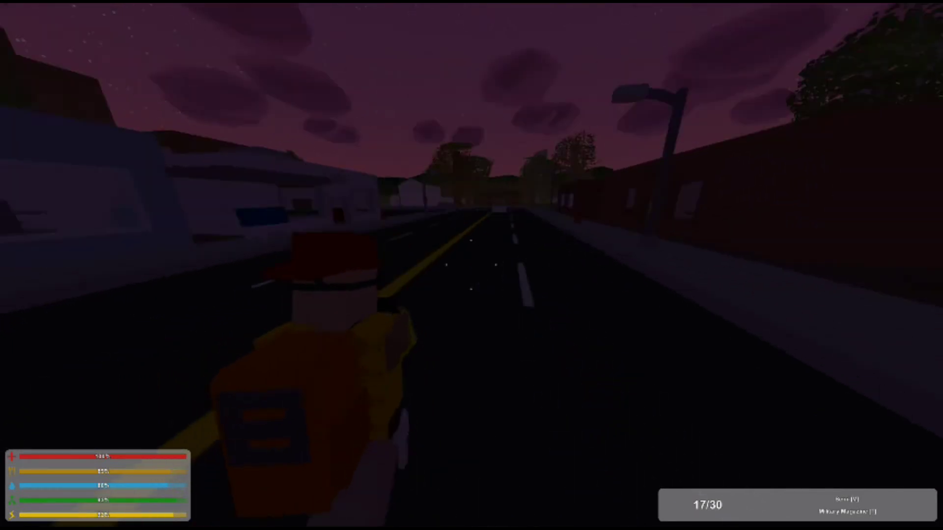
pyautogui.press('w')
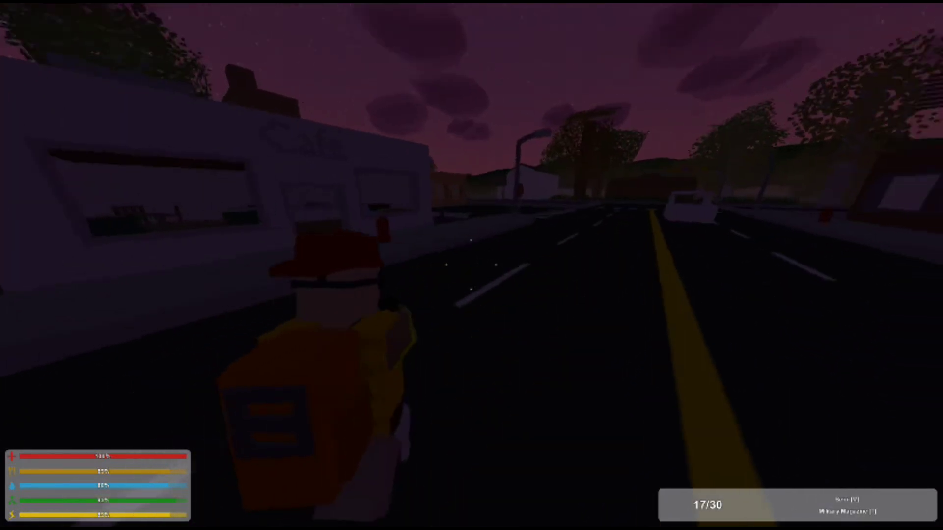
pyautogui.press('w')
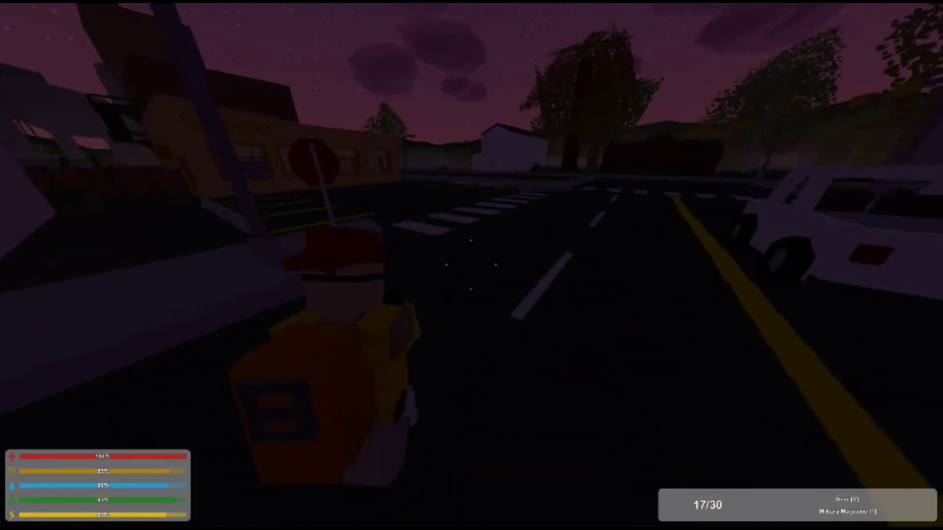
pyautogui.press('w')
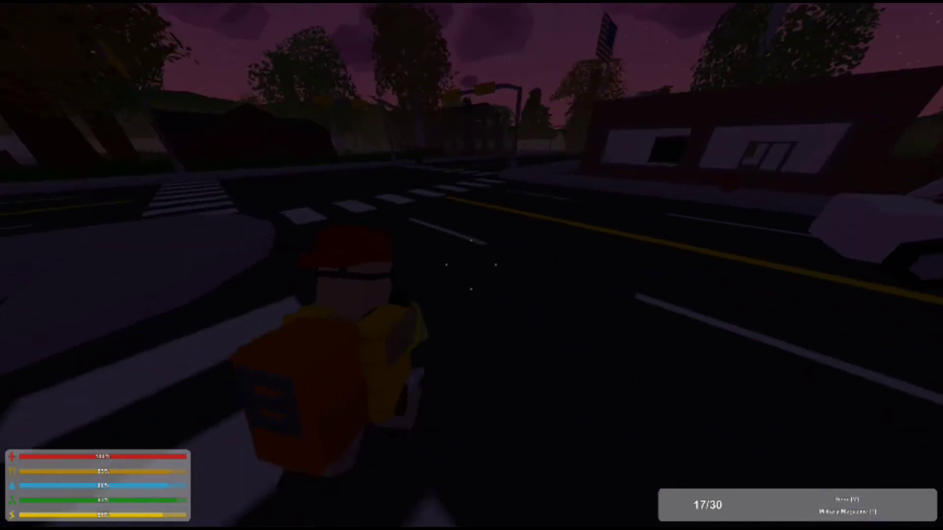
pyautogui.press('w')
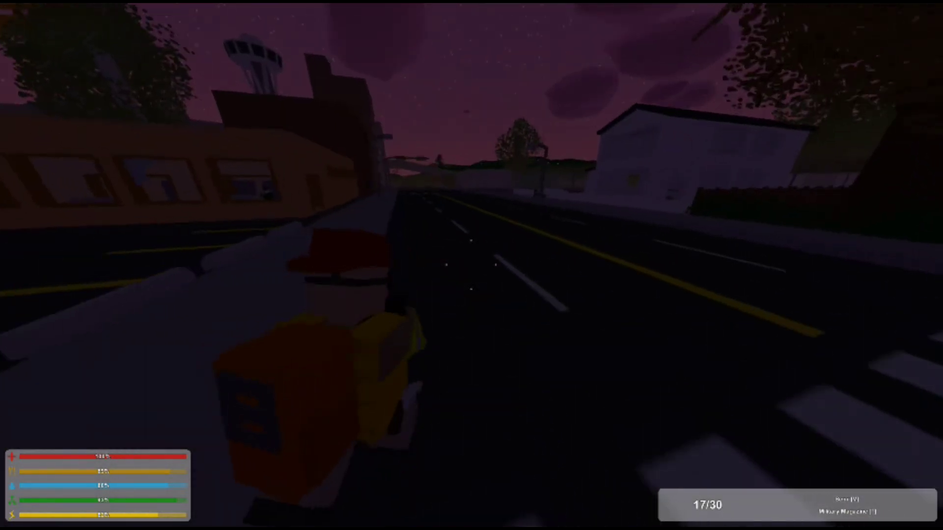
pyautogui.press('w')
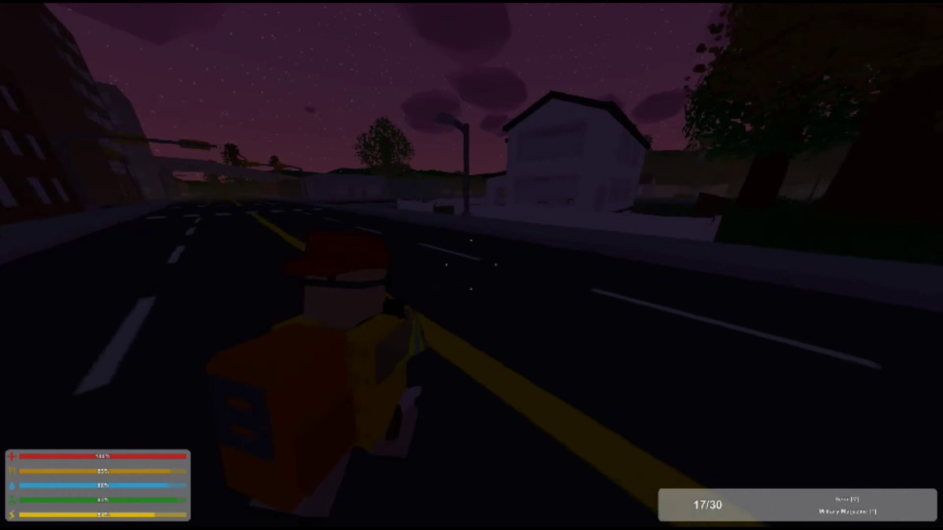
pyautogui.press('2')
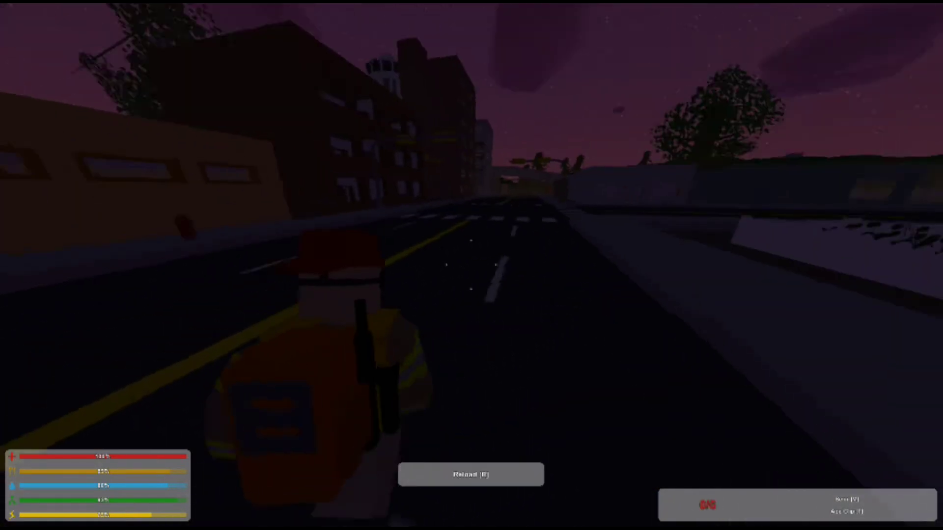
pyautogui.press('w')
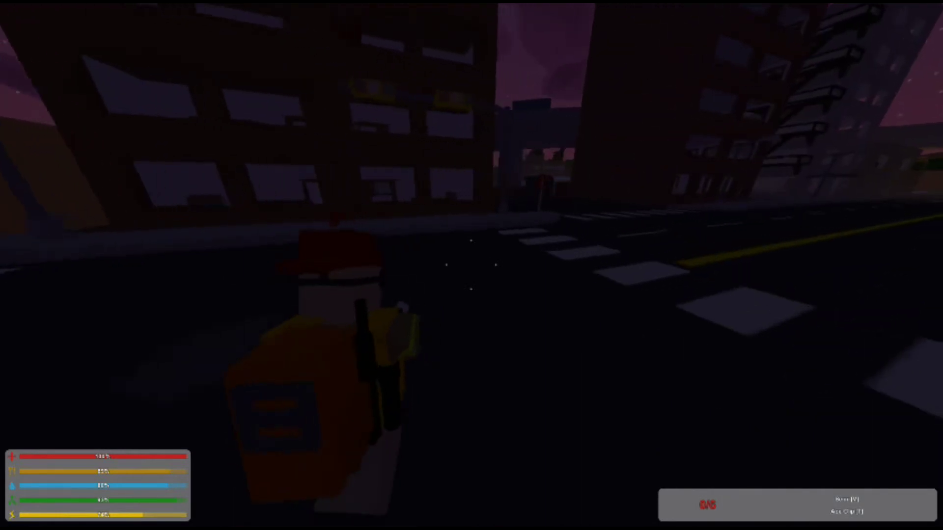
pyautogui.press('w')
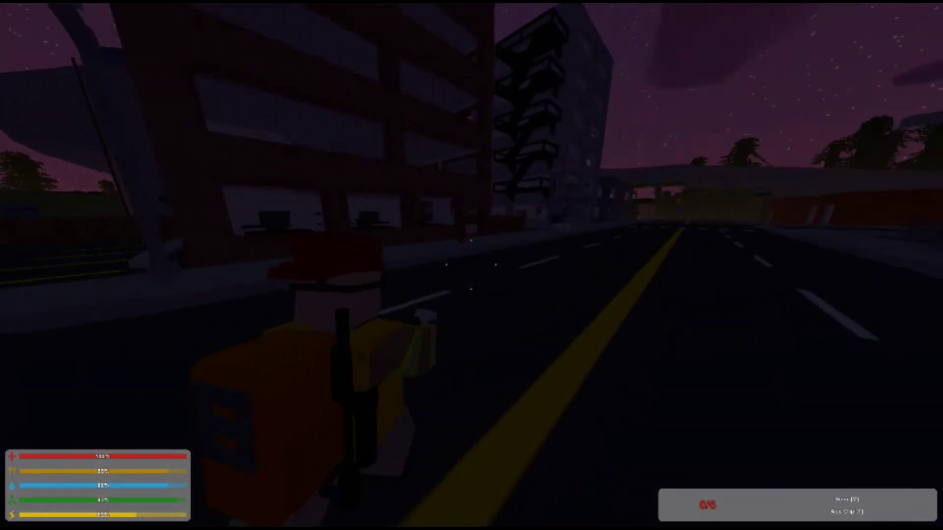
pyautogui.press('r')
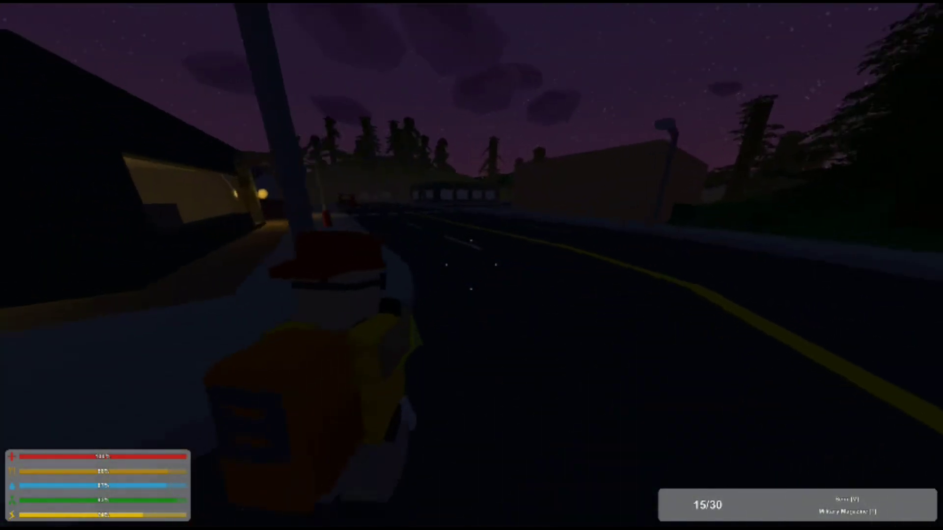
# Step: Shoot the zombie firefighter near the fire station and sort the inventory
pyautogui.press('w')
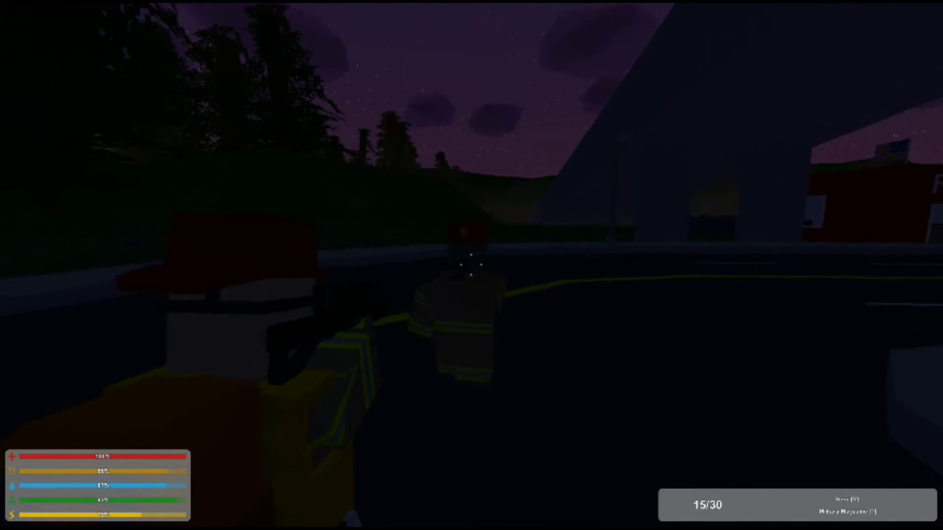
pyautogui.click(471, 264)
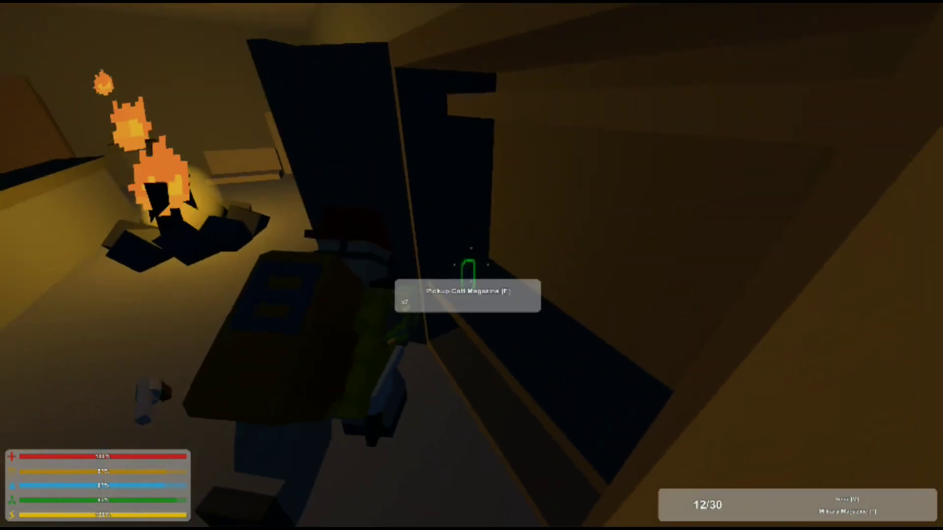
pyautogui.press('g')
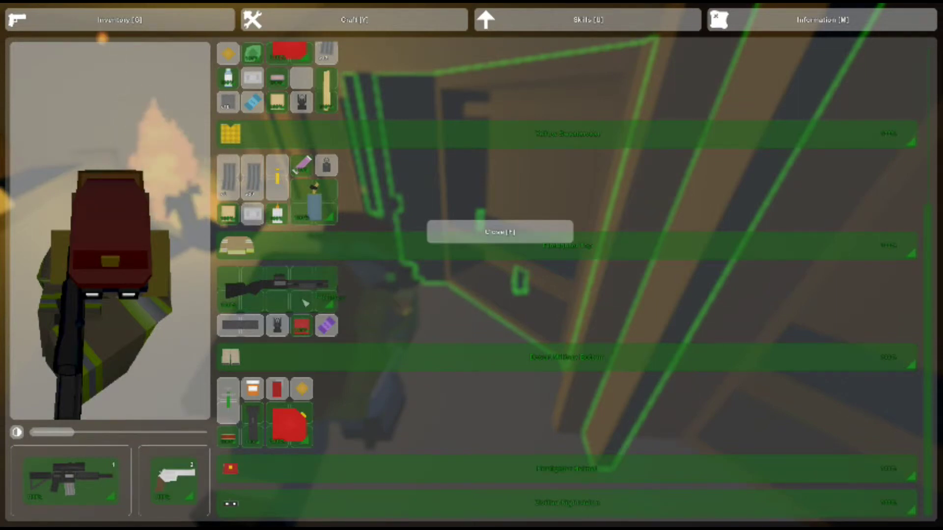
pyautogui.press('g')
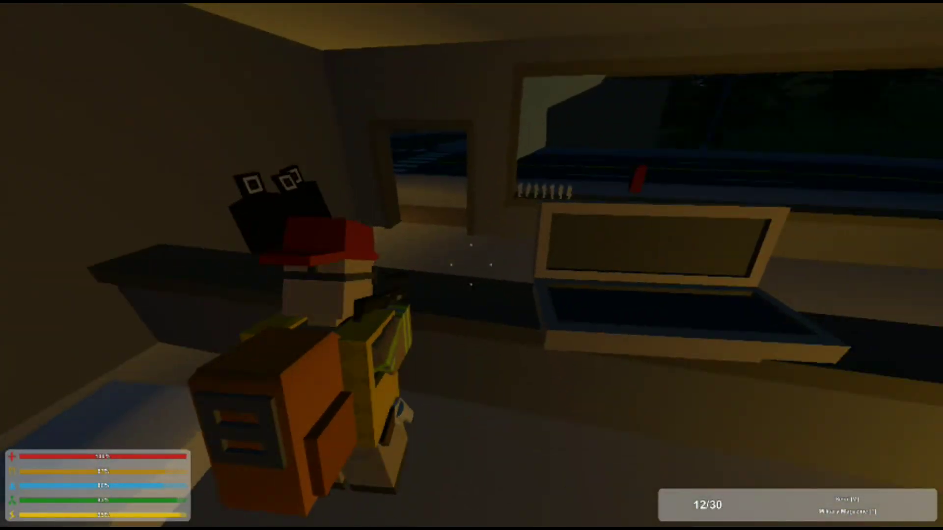
pyautogui.press('g')
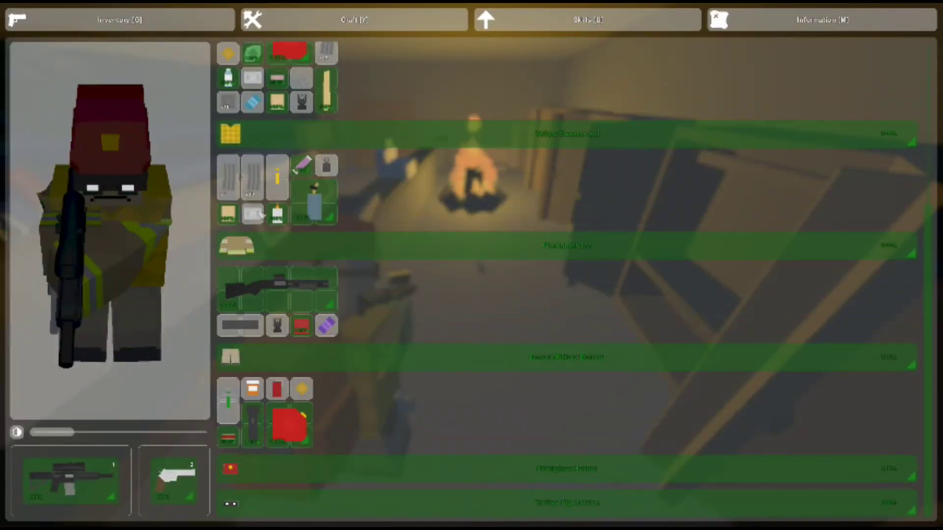
pyautogui.press('g')
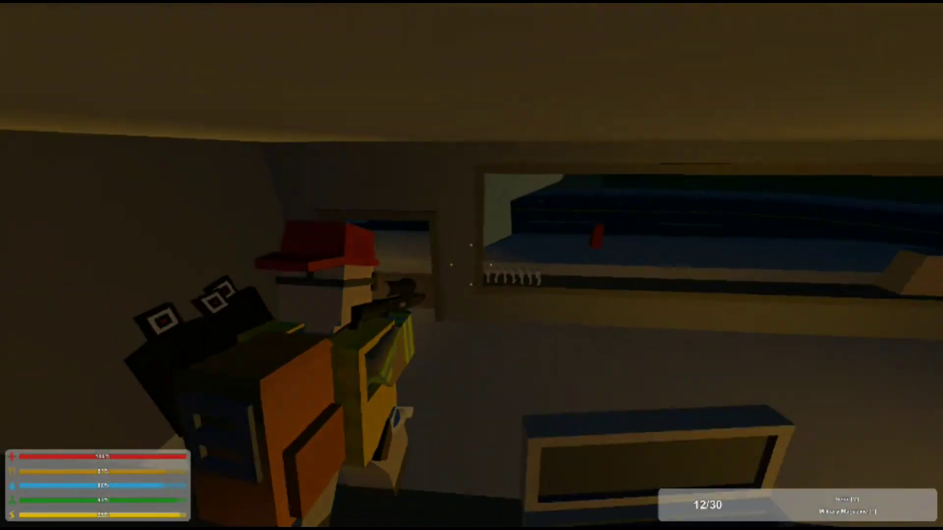
# Step: Switch to the sidearm, cross the night road into the lit building, and check the inventory
pyautogui.press('w')
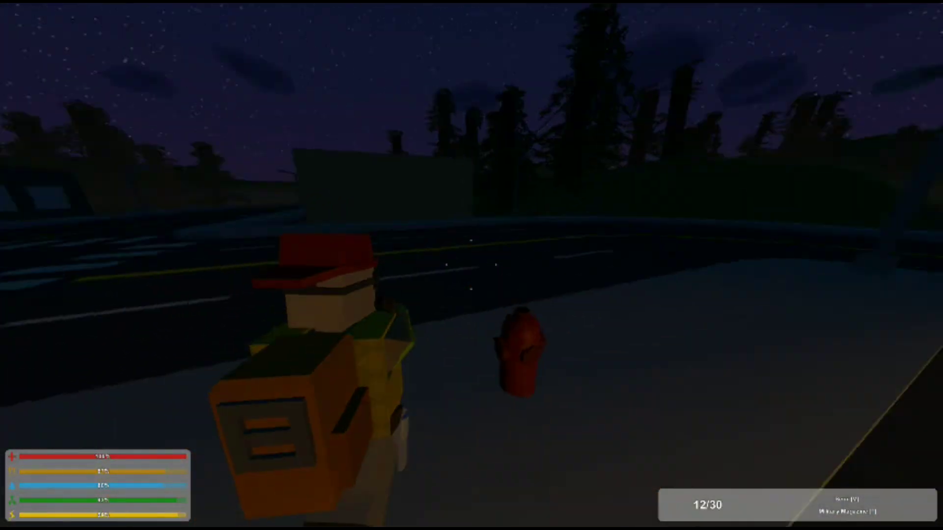
pyautogui.press('2')
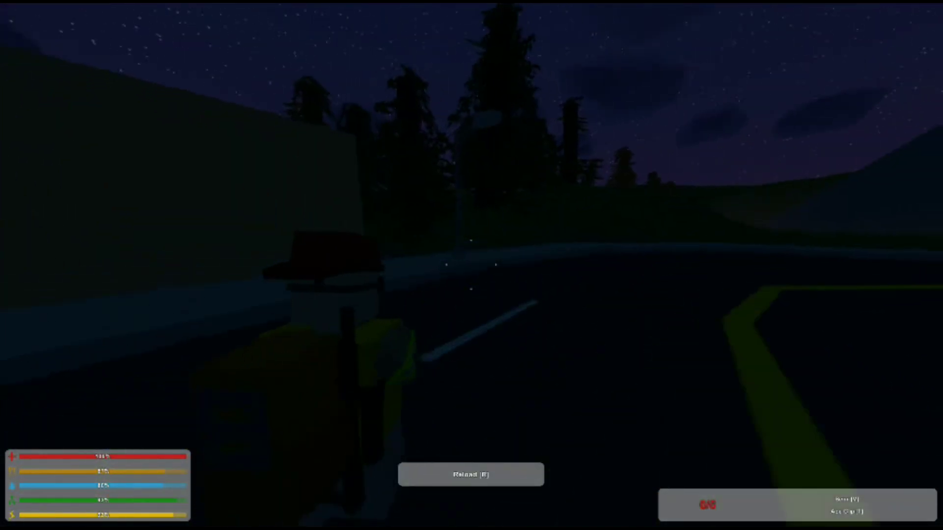
pyautogui.press('w')
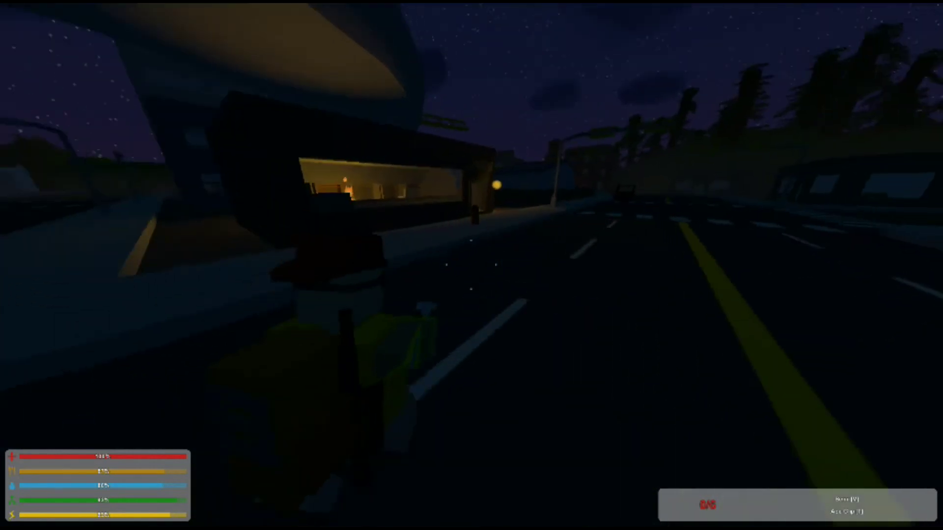
pyautogui.press('w')
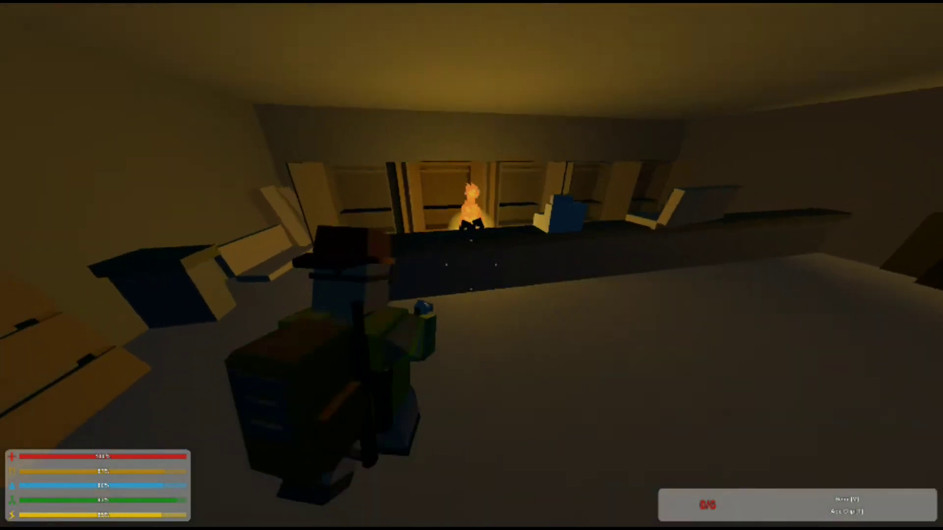
pyautogui.press('g')
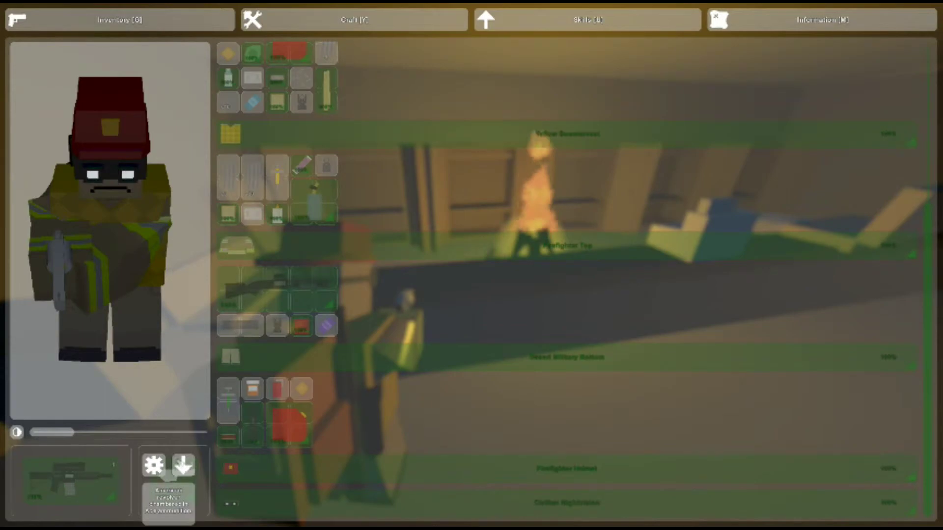
pyautogui.press('g')
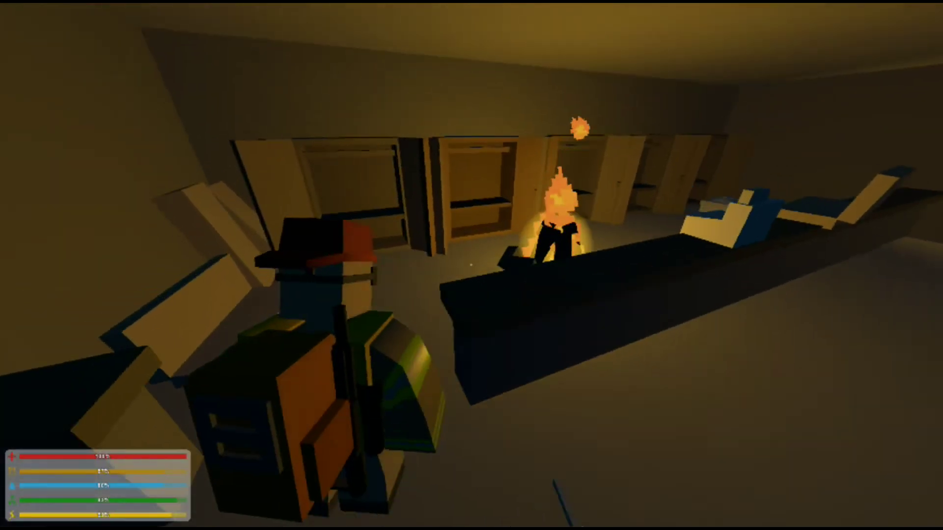
# Step: Empty several inventory items near the lockers and campfire, then head back out
pyautogui.press('w')
pyautogui.press('w')
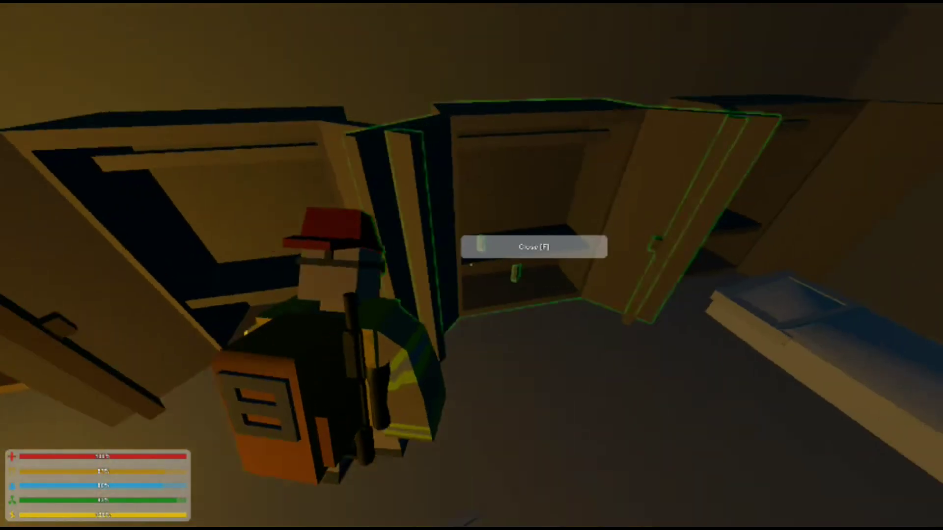
pyautogui.press('g')
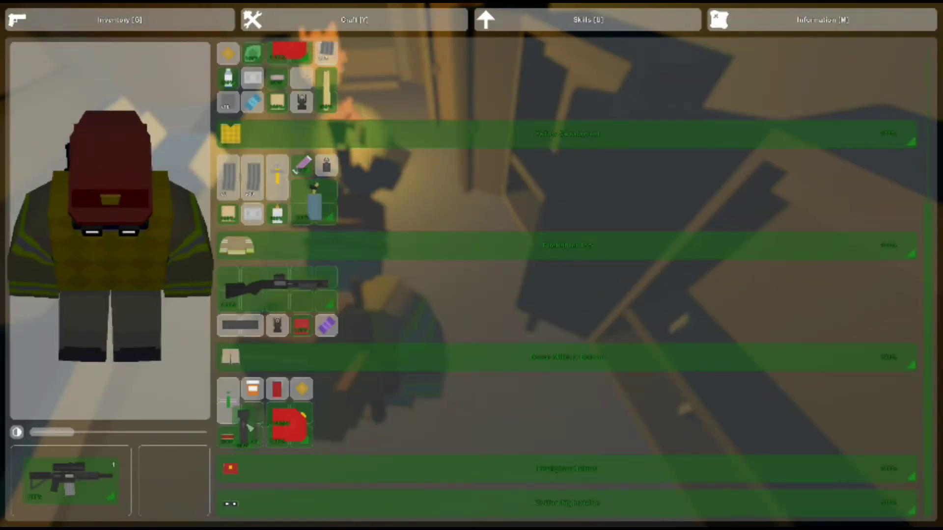
pyautogui.press('g')
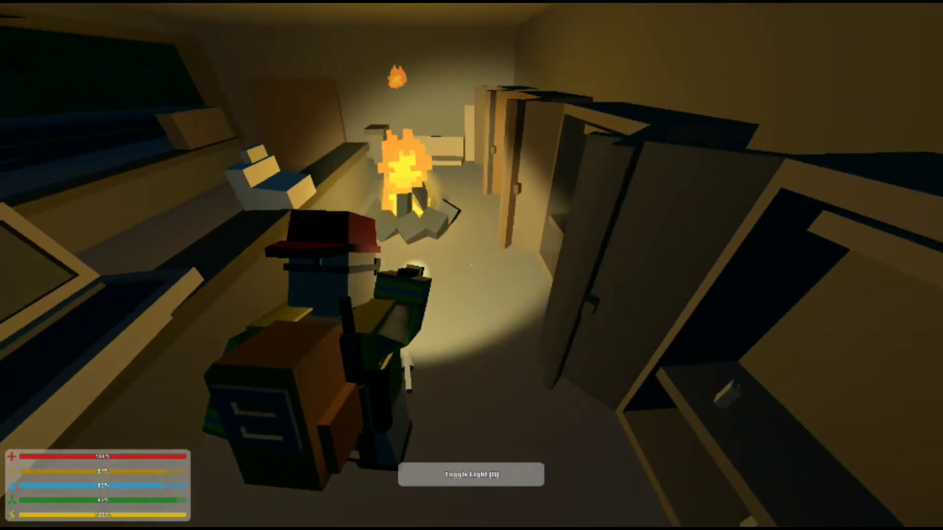
pyautogui.press('w')
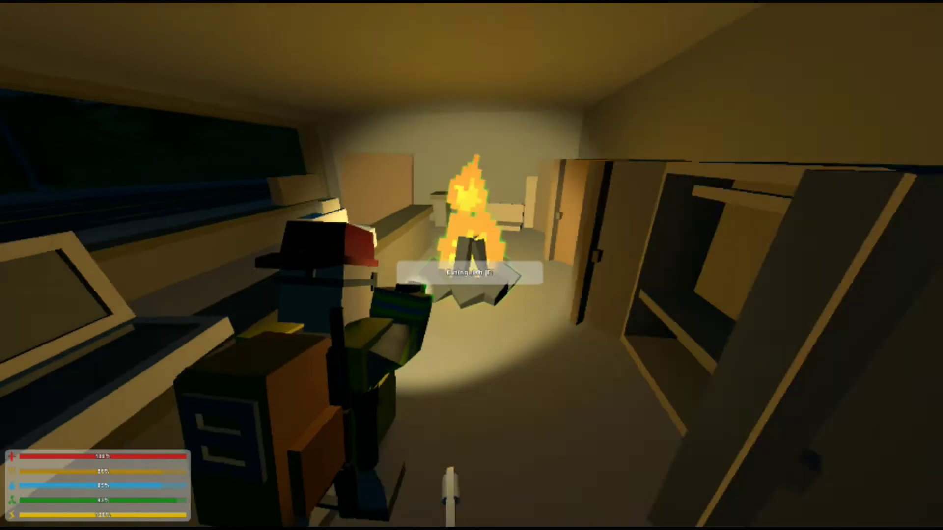
pyautogui.press('w')
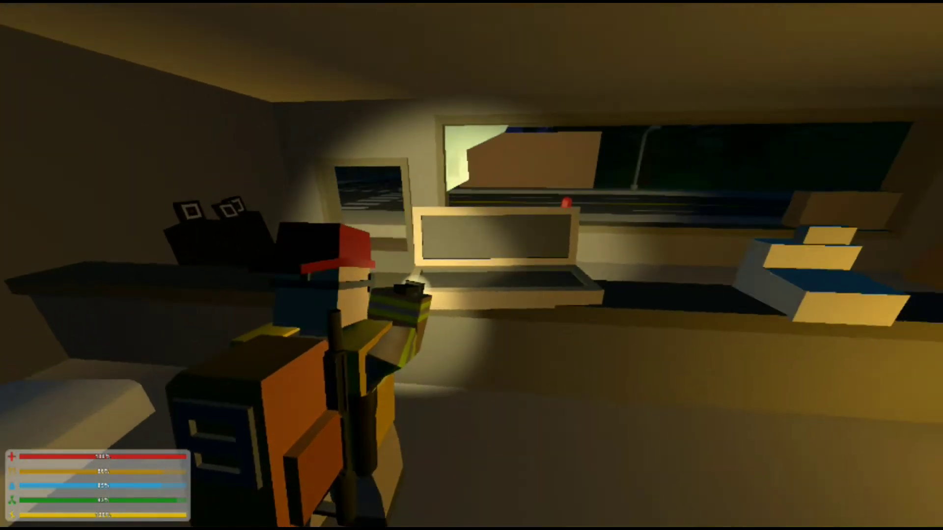
pyautogui.press('g')
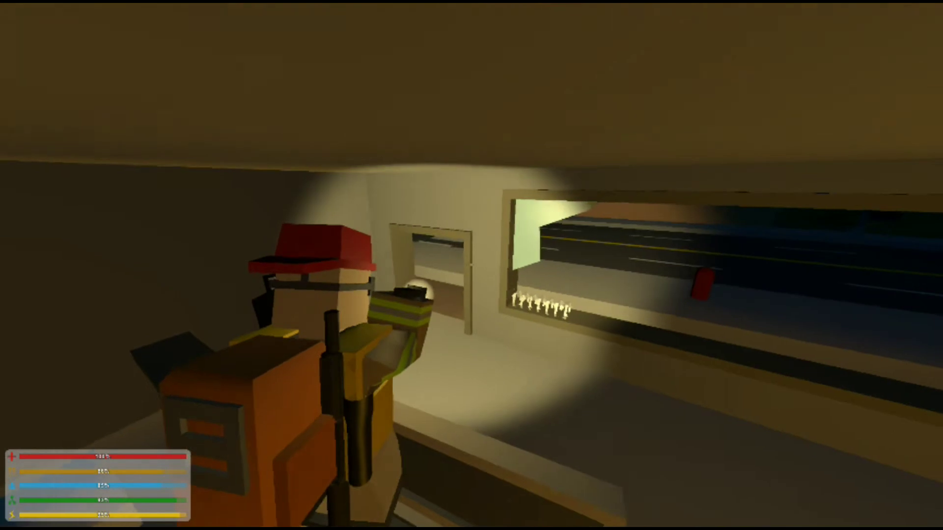
pyautogui.press('w')
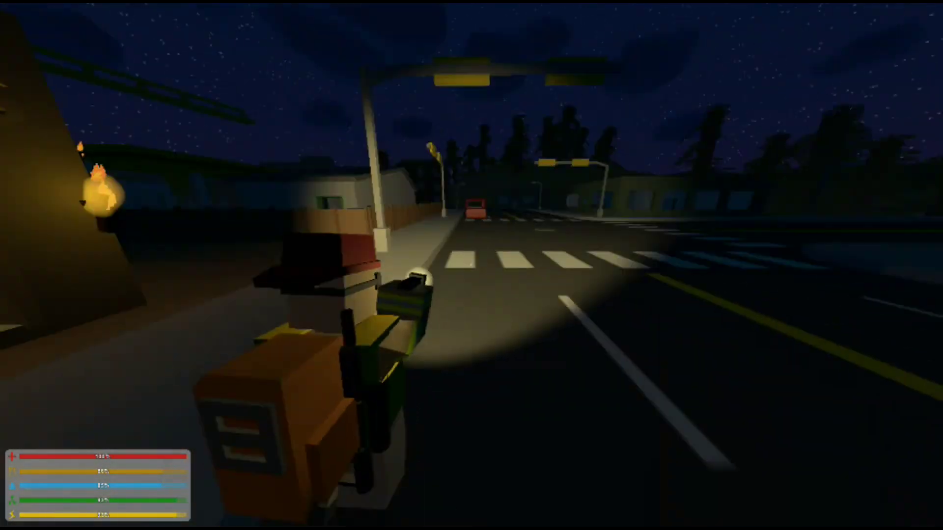
# Step: Get into the red car and crash it off the road into a forest tree
pyautogui.press('w')
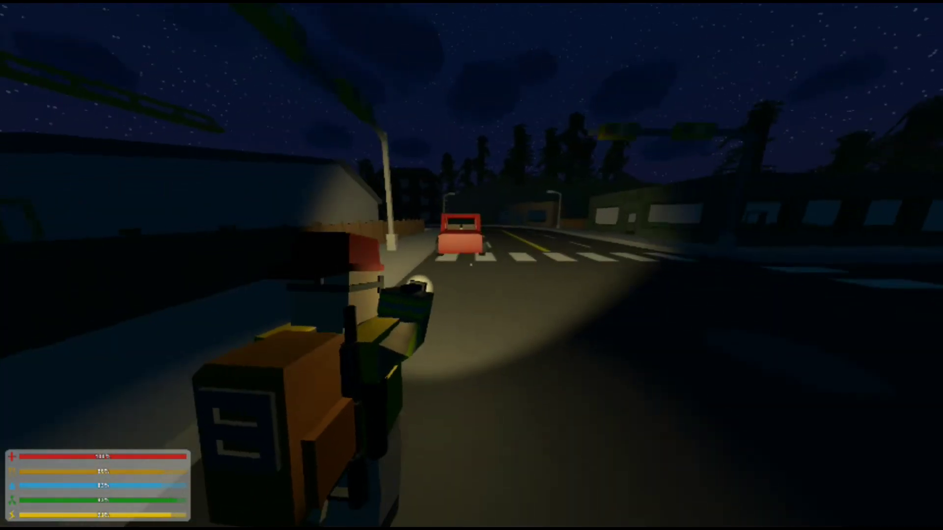
pyautogui.press('w')
pyautogui.press('f')
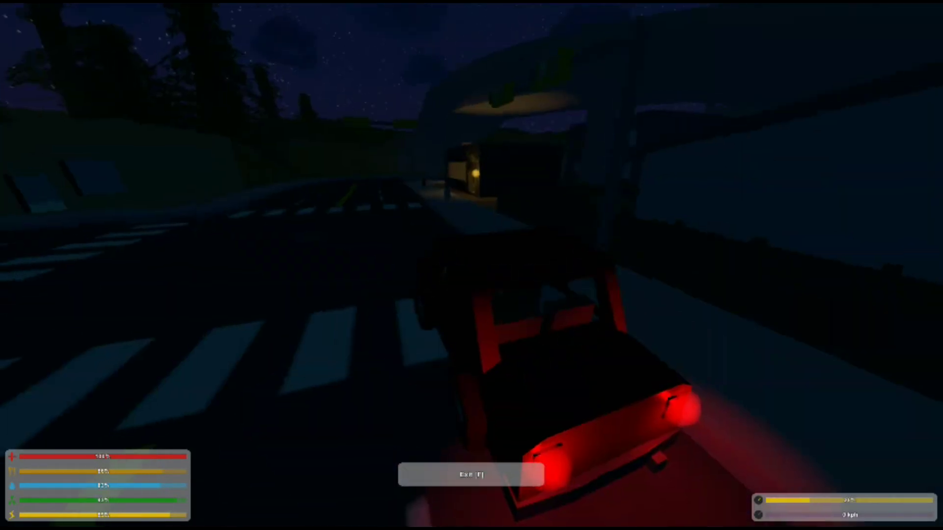
pyautogui.press('w')
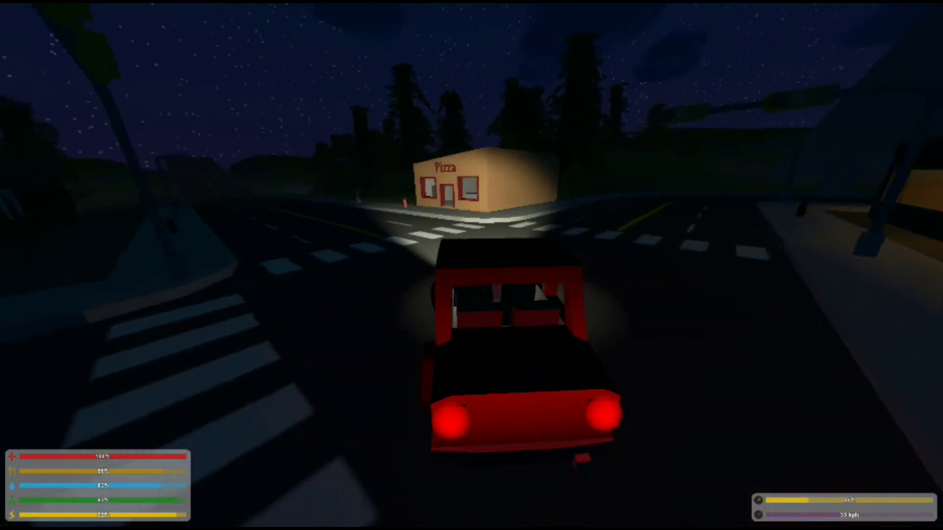
pyautogui.press('a')
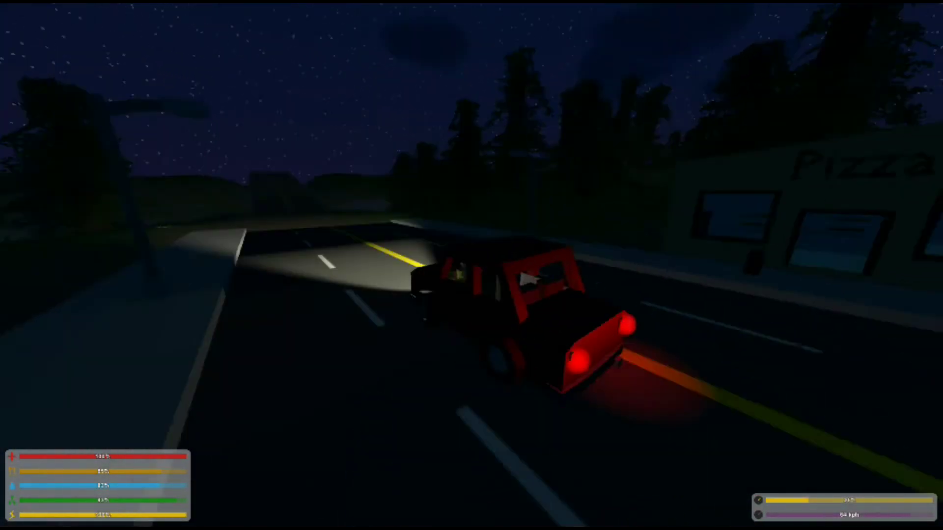
pyautogui.press('a')
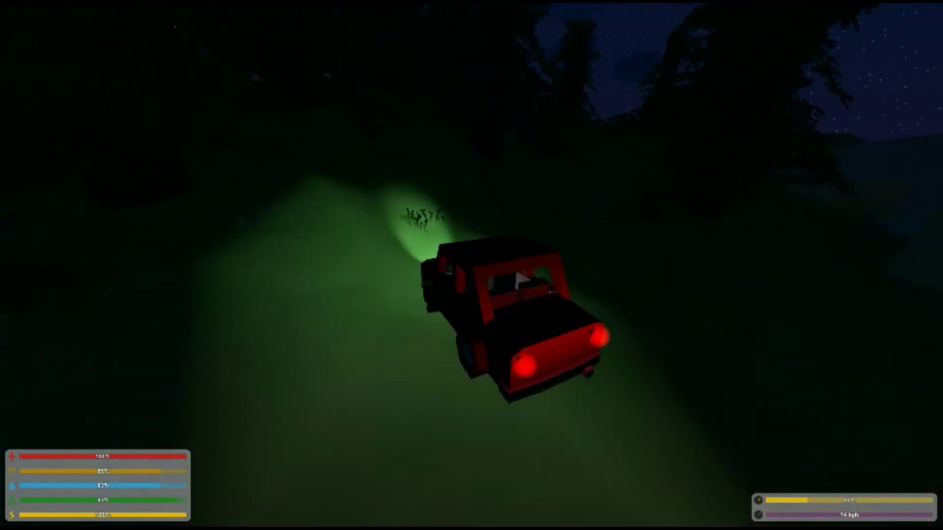
pyautogui.press('w')
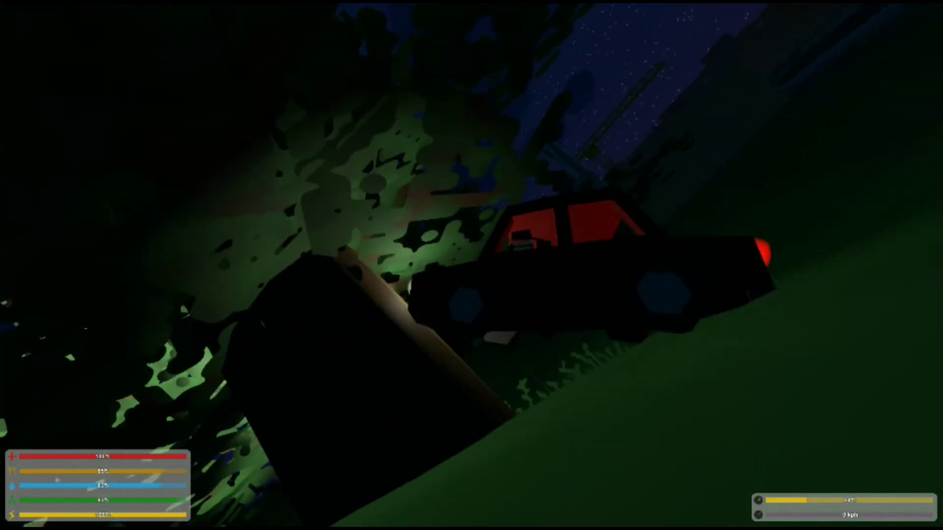
# Step: Check the inventory and crafting blueprints, then exit the crashed car
pyautogui.press('g')
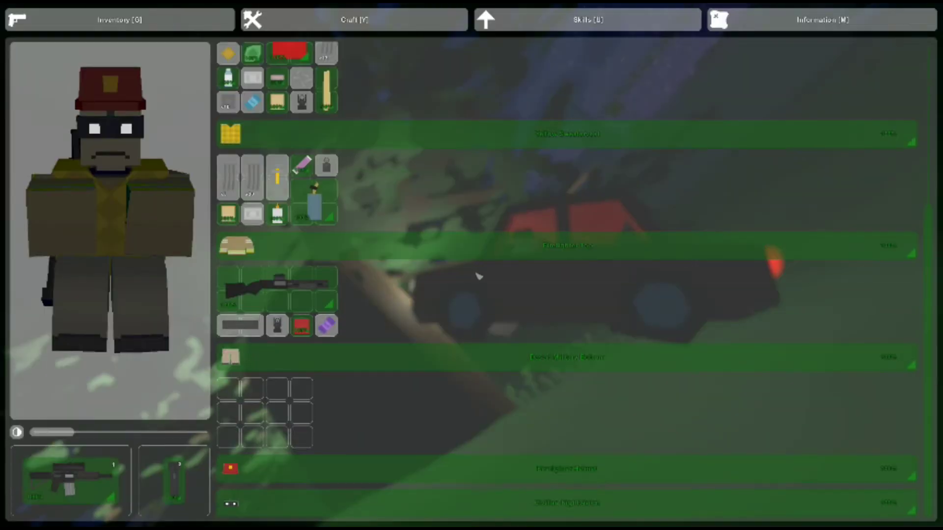
pyautogui.press('g')
pyautogui.press('g')
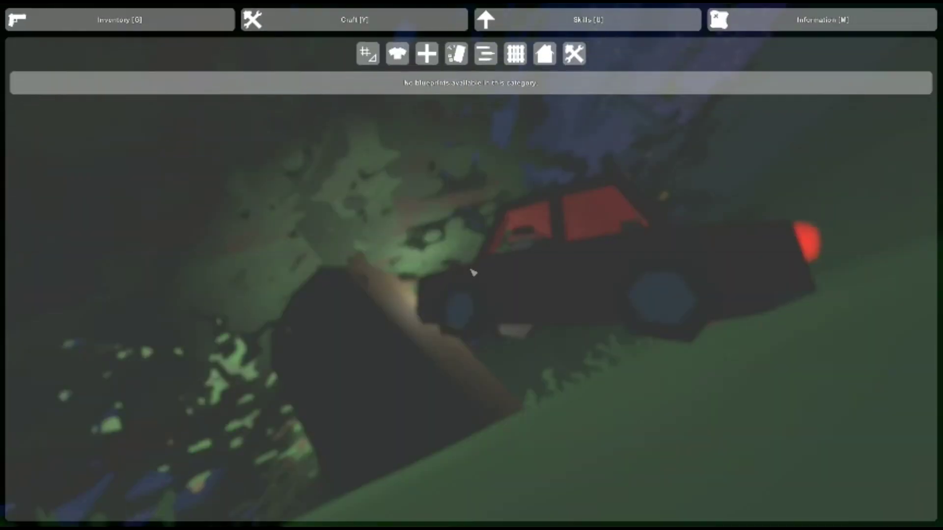
pyautogui.press('g')
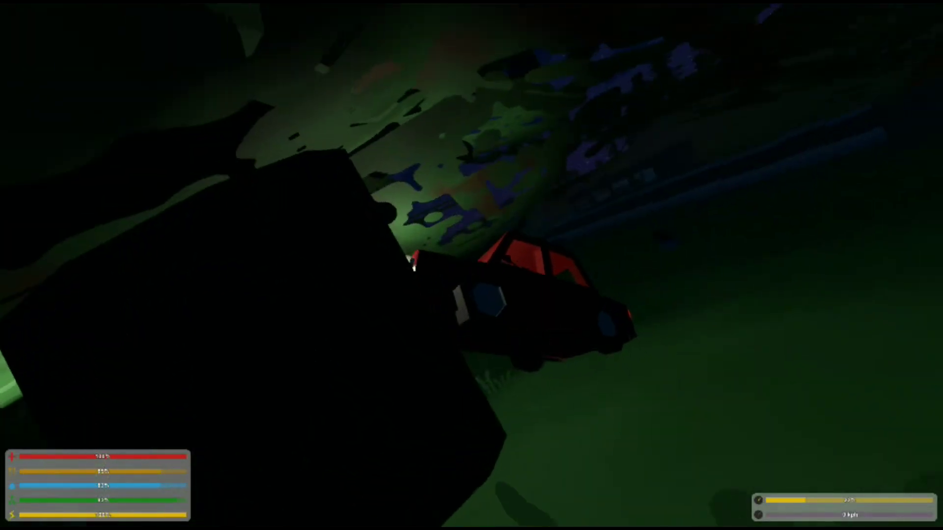
pyautogui.press('f')
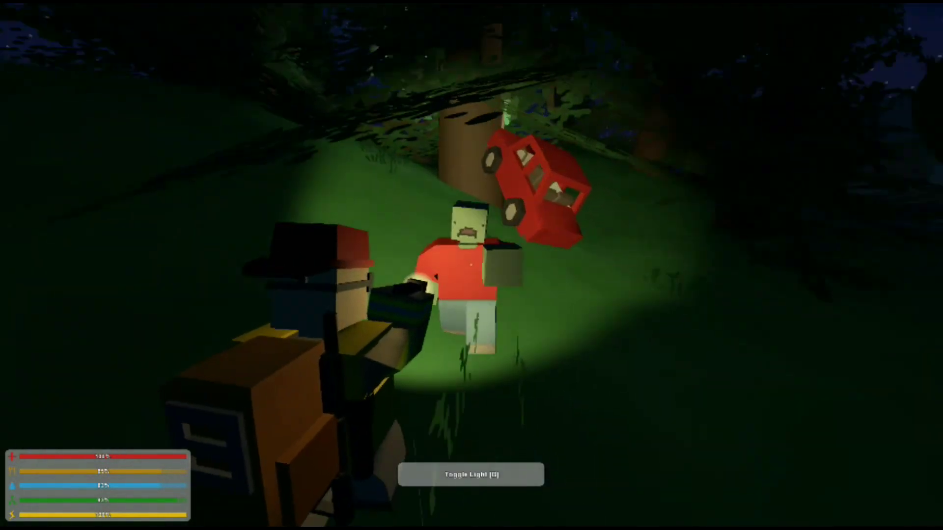
# Step: Kill the zombie by the crashed sedan, switch to first-person, and put away the flashlight
pyautogui.click(471, 265)
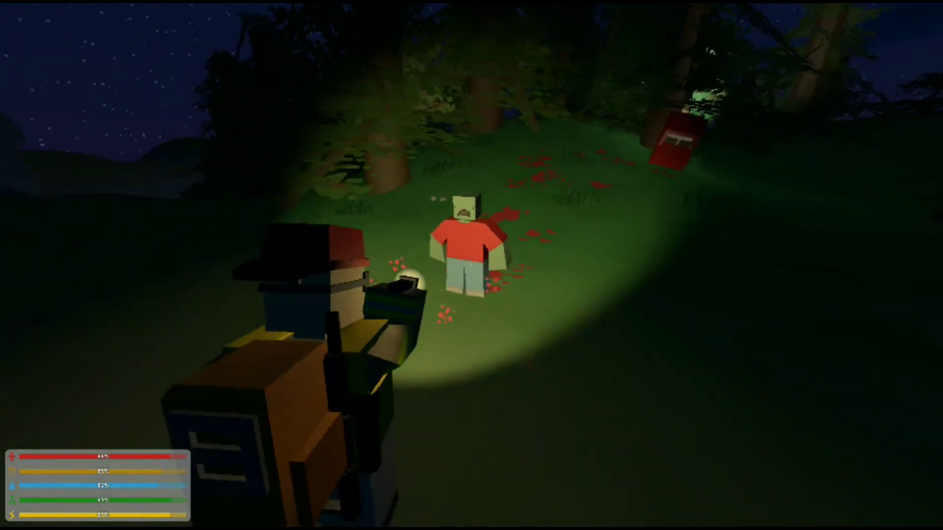
pyautogui.click(471, 265)
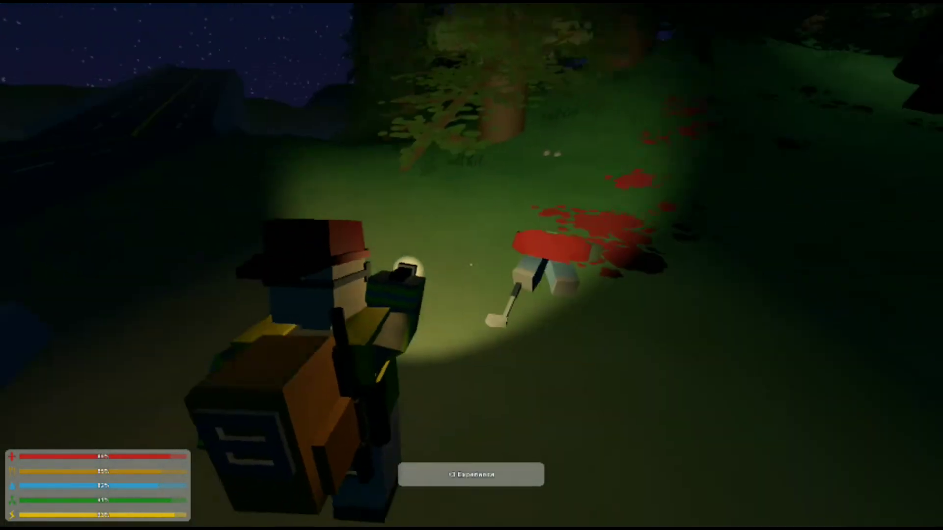
pyautogui.press('h')
pyautogui.press('n')
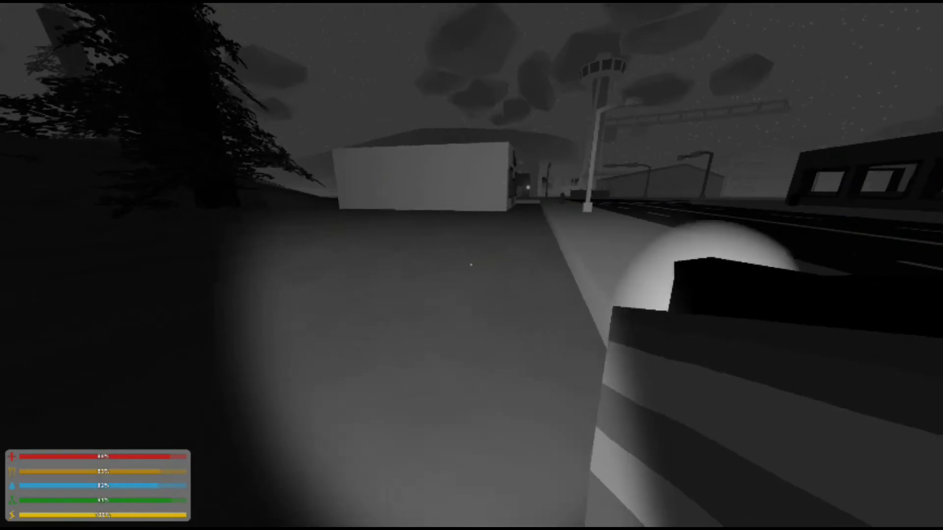
pyautogui.press('1')
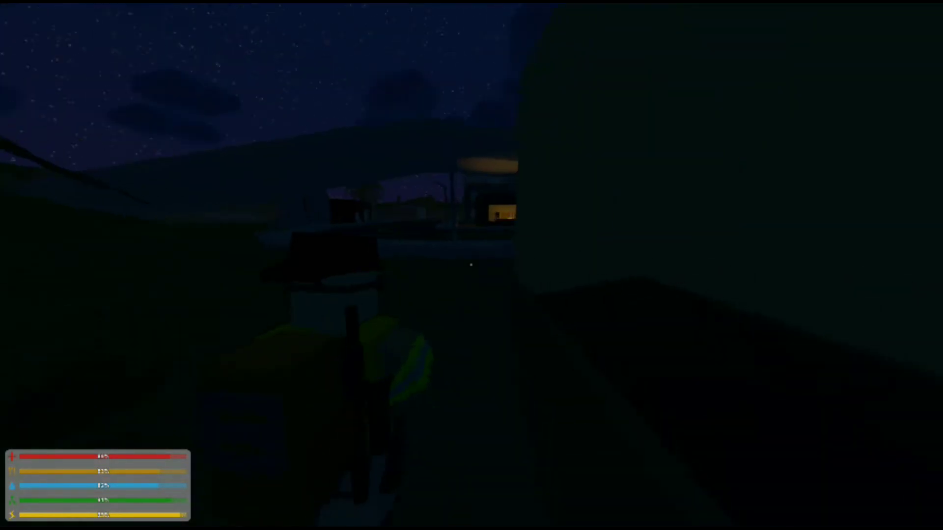
pyautogui.press('g')
pyautogui.scroll(2, 303, 291)
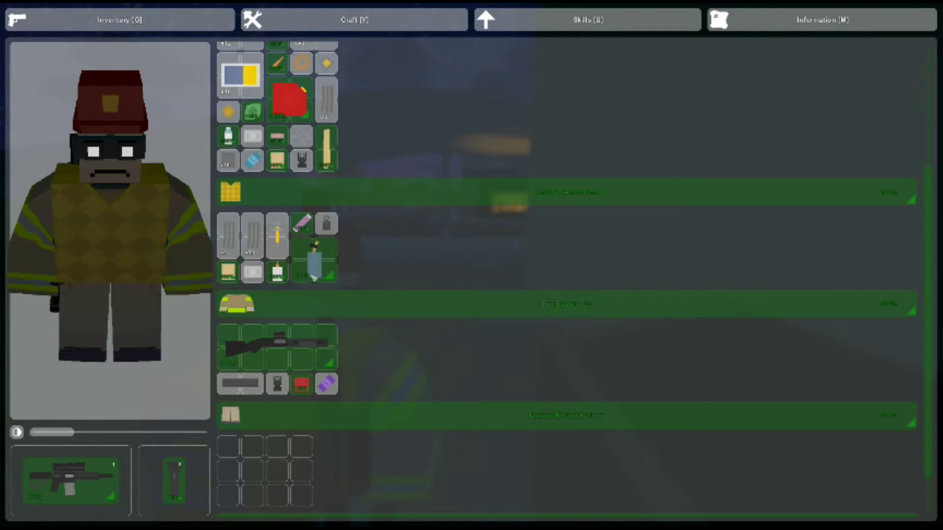
pyautogui.scroll(4, 306, 214)
pyautogui.scroll(2, 306, 214)
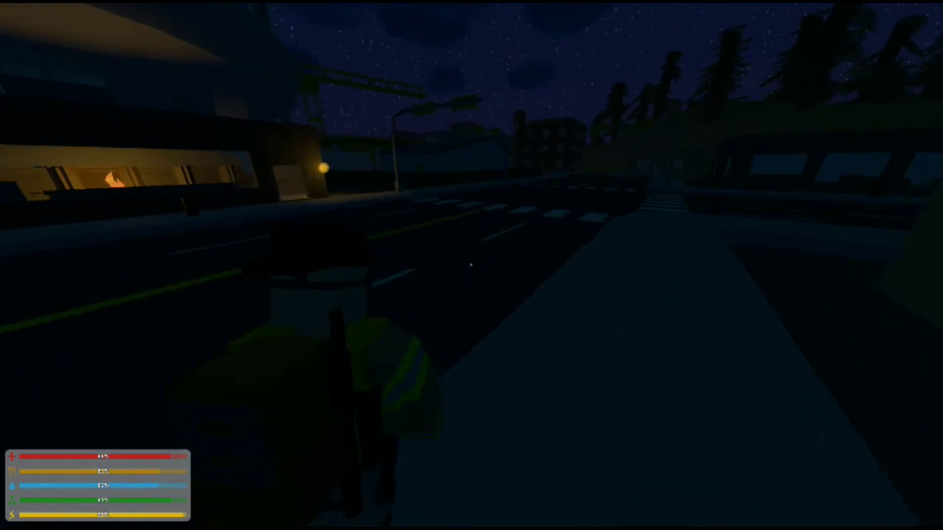
# Step: Walk down the sidewalk into the lit building, put out its campfire, and step back outside
pyautogui.press('w')
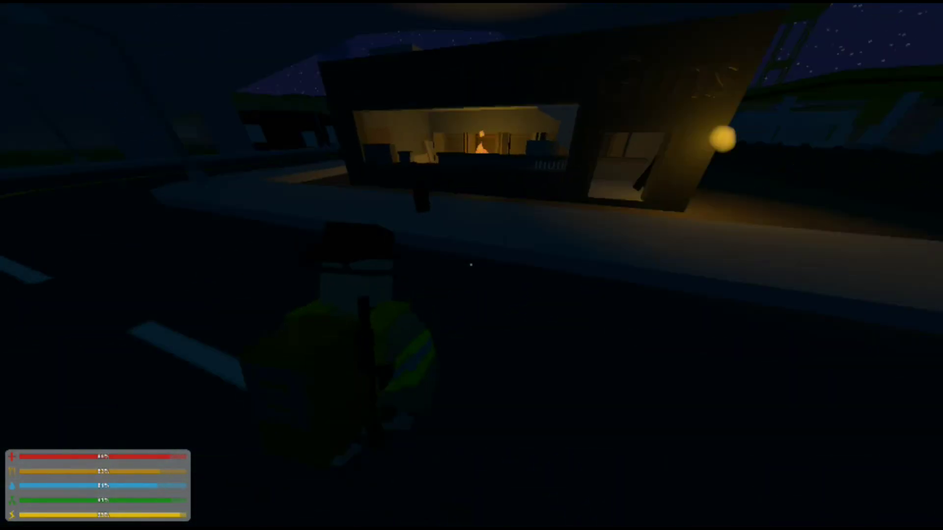
pyautogui.press('w')
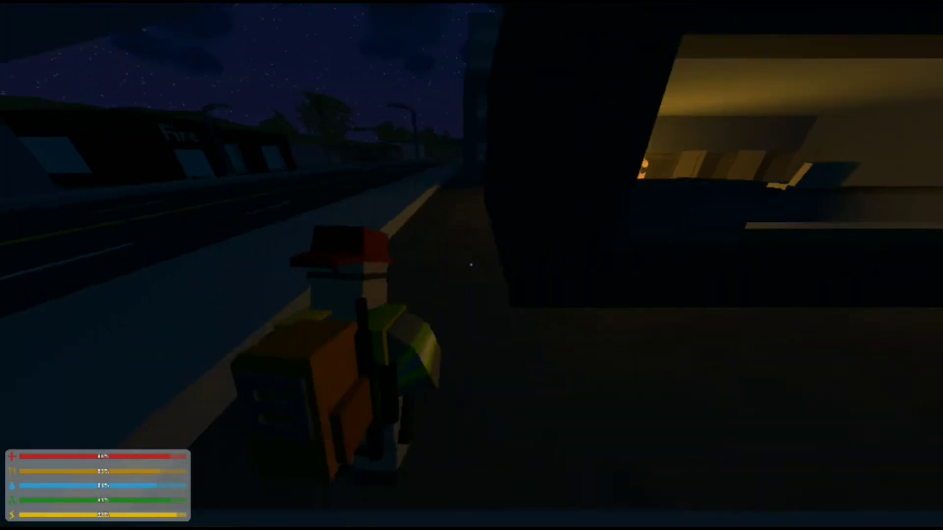
pyautogui.press('w')
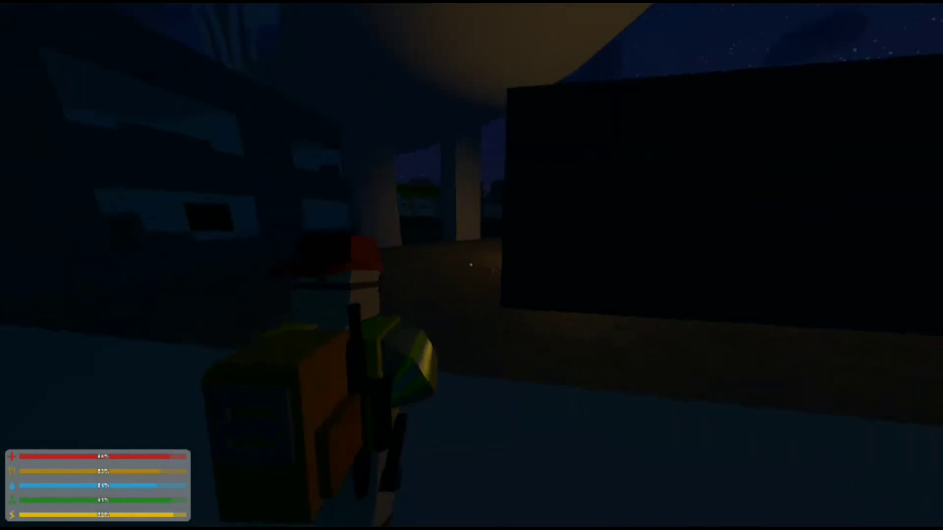
pyautogui.press('w')
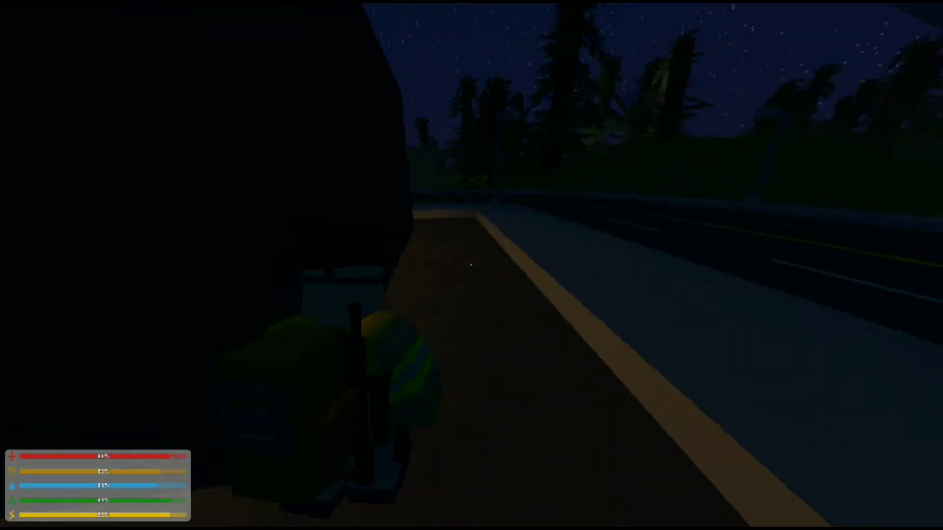
pyautogui.press('w')
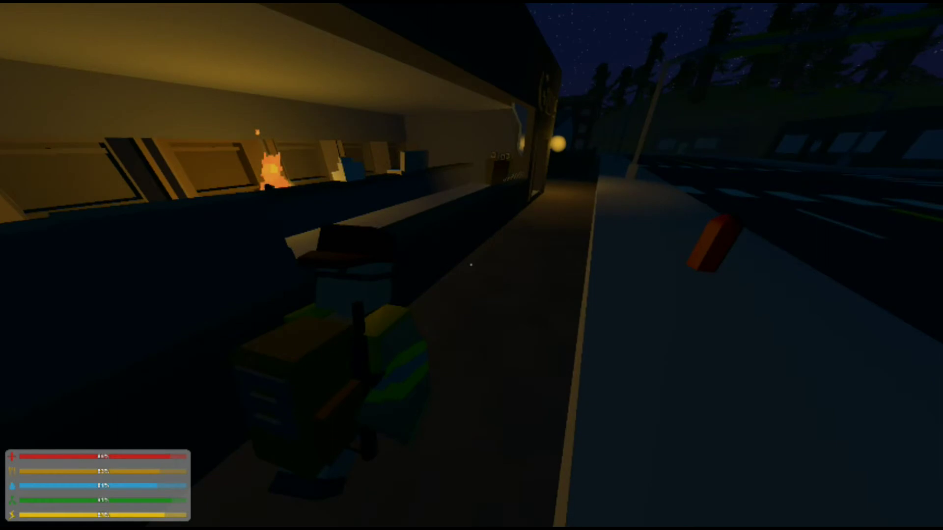
pyautogui.press('f')
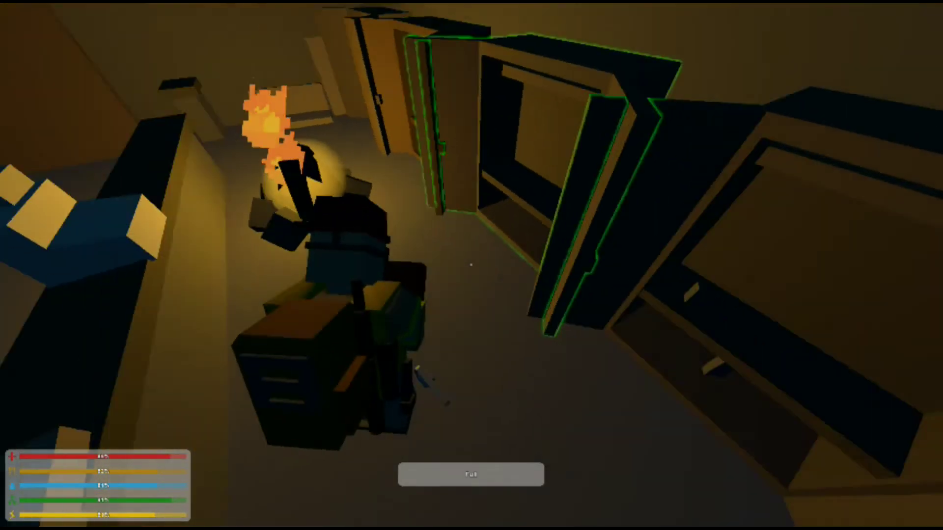
pyautogui.press('w')
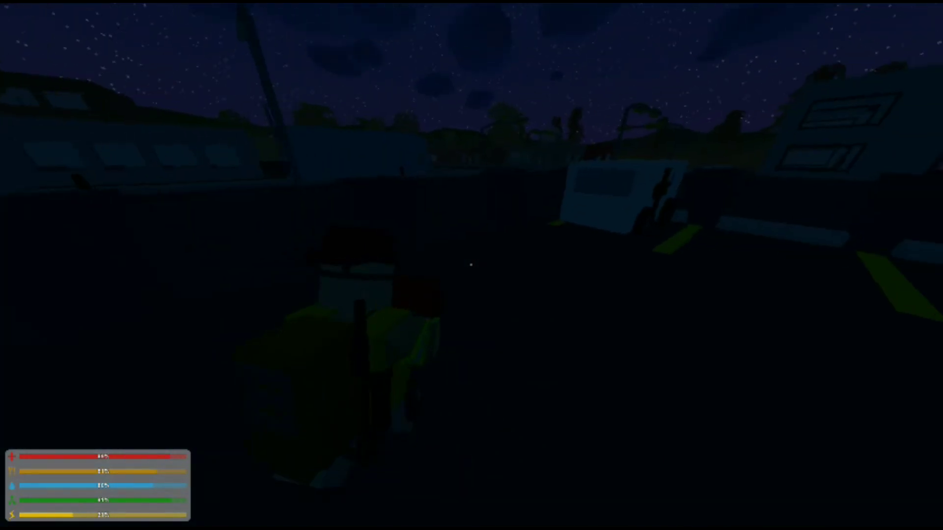
# Step: Drive the ambulance along the road and around the left curve
pyautogui.press('f')
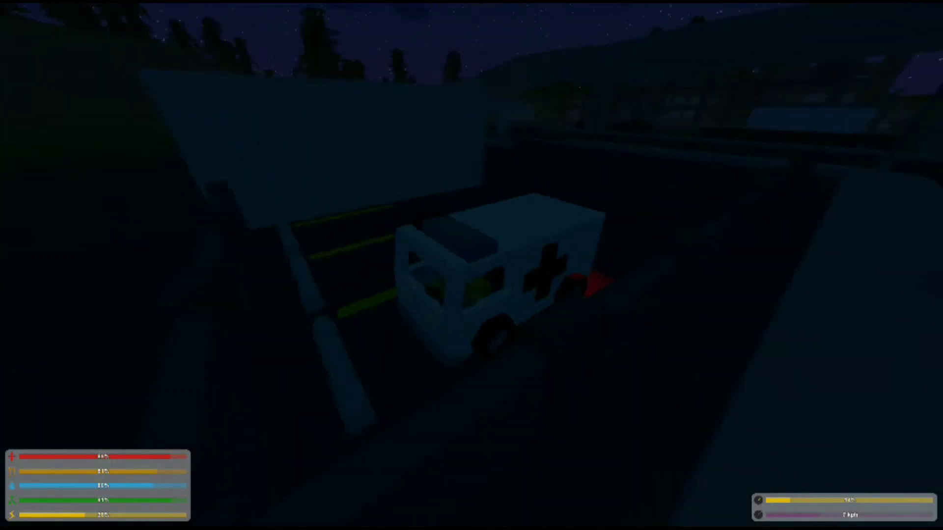
pyautogui.press('w')
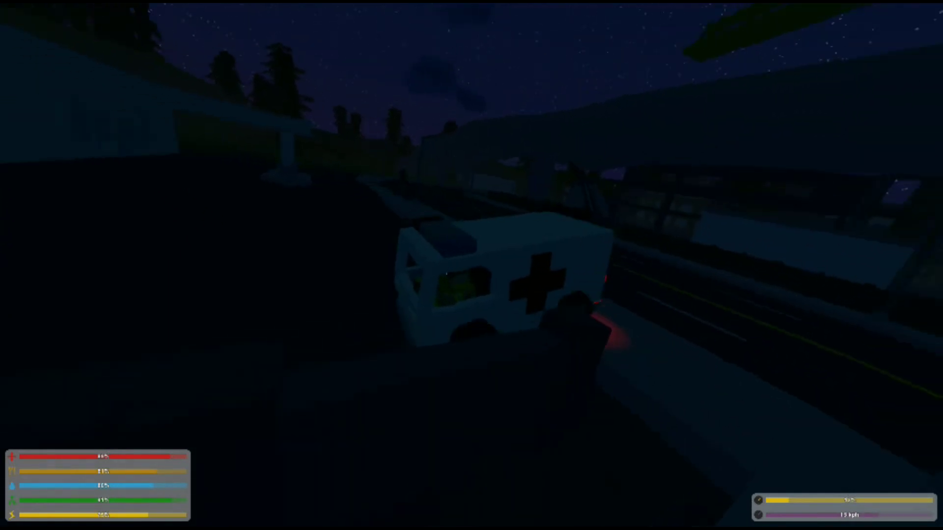
pyautogui.press('w')
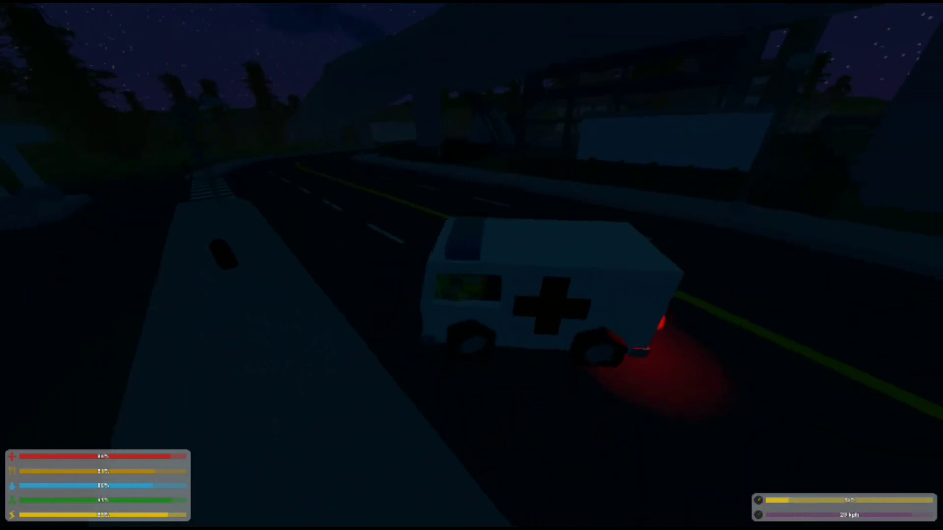
pyautogui.press('s')
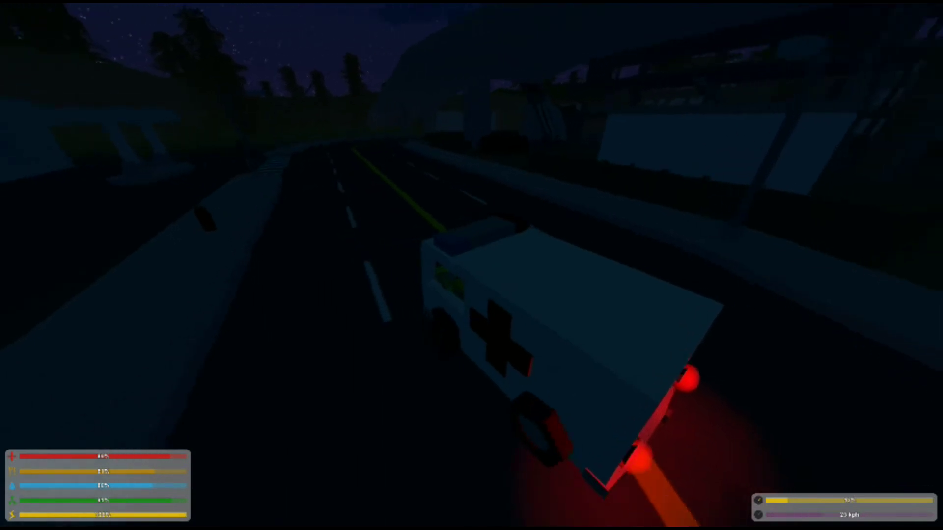
pyautogui.press('w')
pyautogui.press('w')
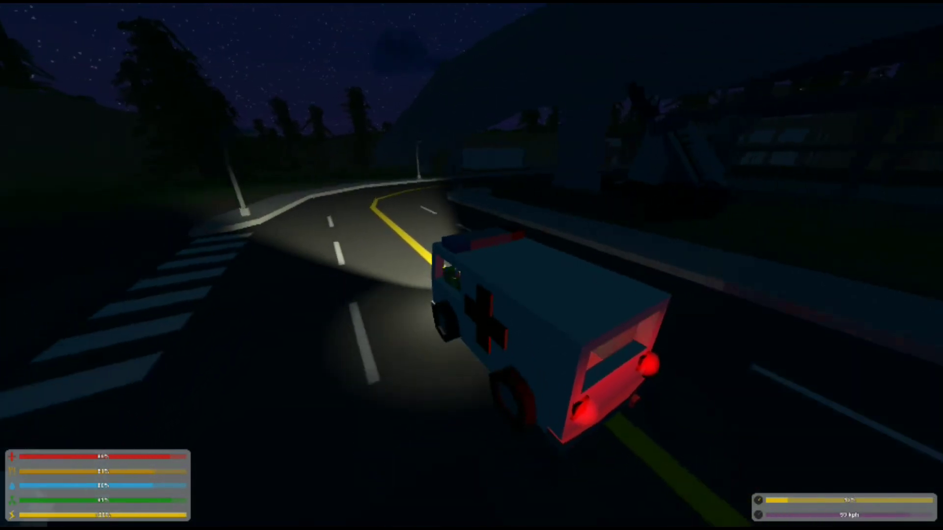
pyautogui.press('a')
pyautogui.press('a')
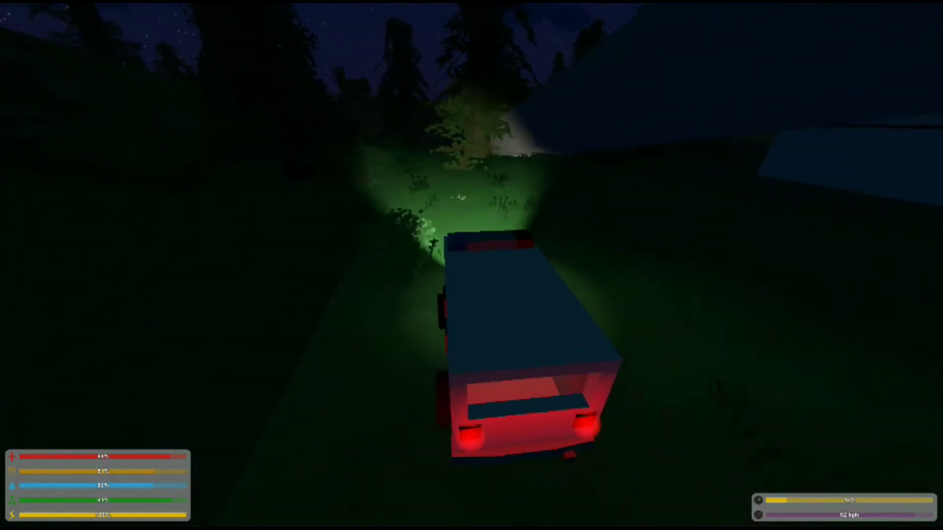
# Step: Ram the ambulance into the pine tree, then get out and walk to the fallen logs
pyautogui.press('w')
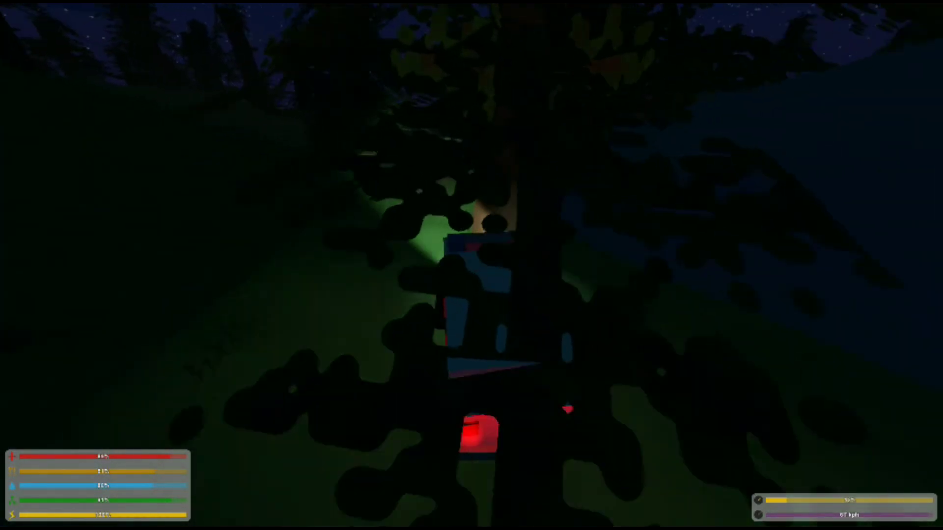
pyautogui.press('s')
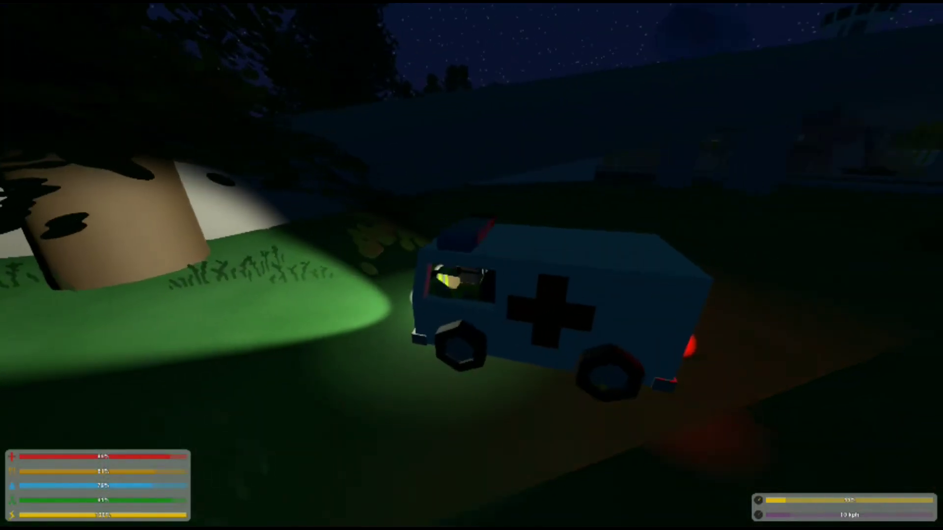
pyautogui.press('w')
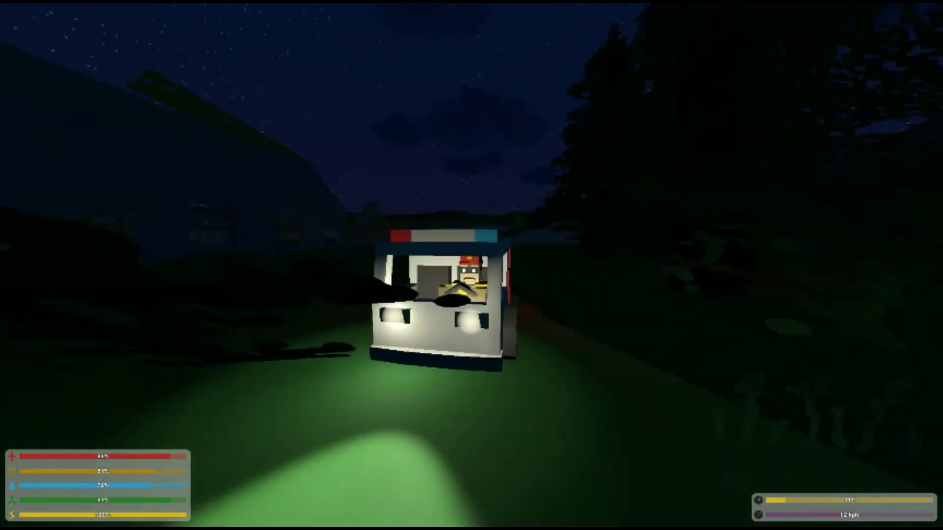
pyautogui.press('space')
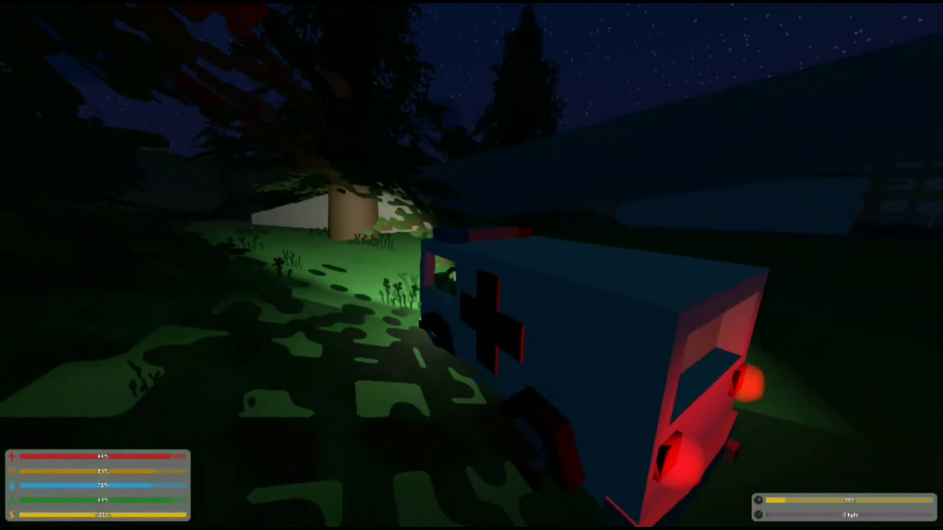
pyautogui.press('w')
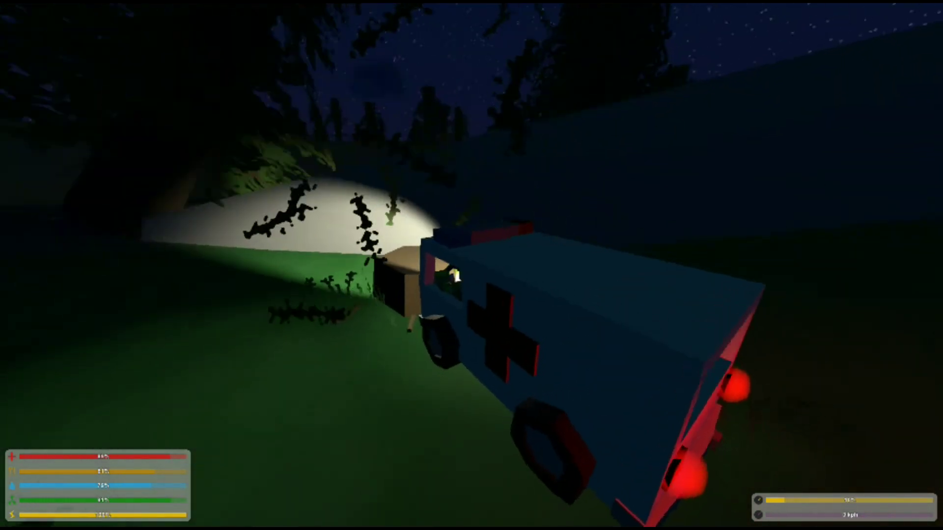
pyautogui.press('f')
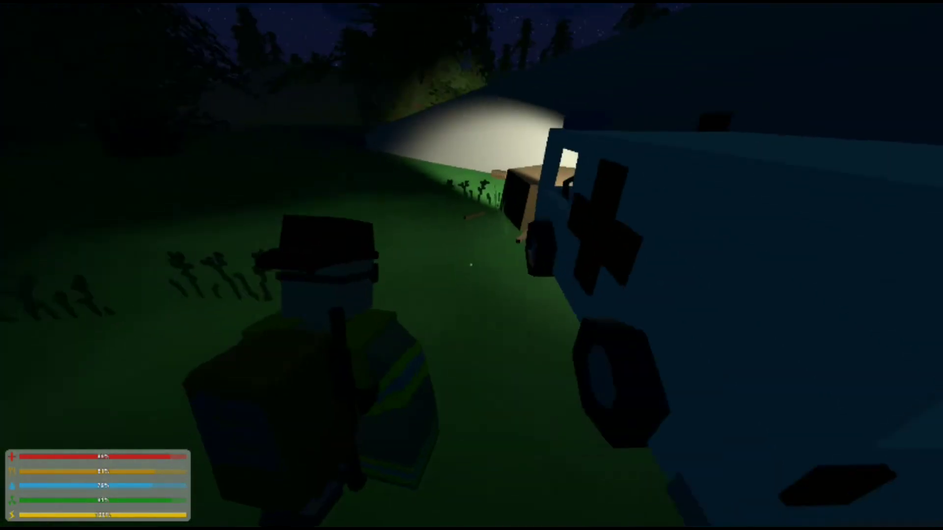
pyautogui.press('w')
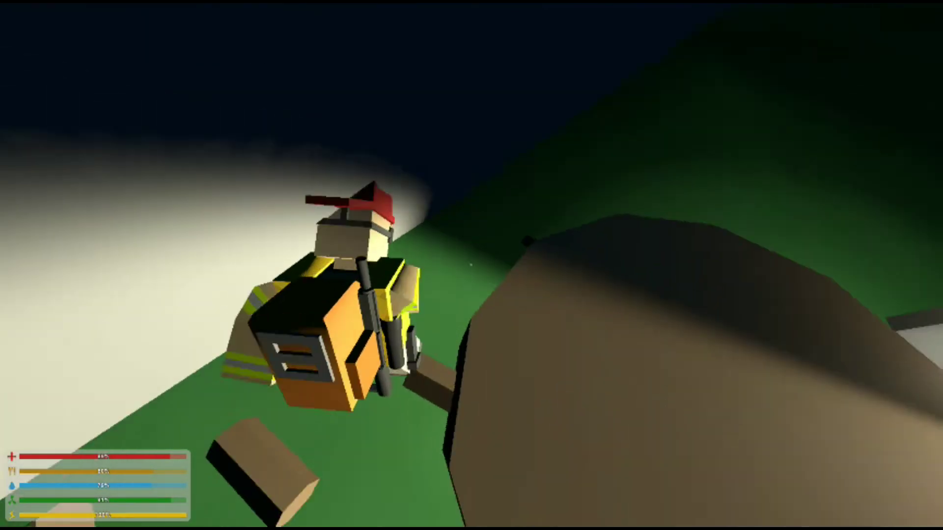
# Step: Browse the medical, ammunition and building crafting recipe categories, then close the crafting screen
pyautogui.press('g')
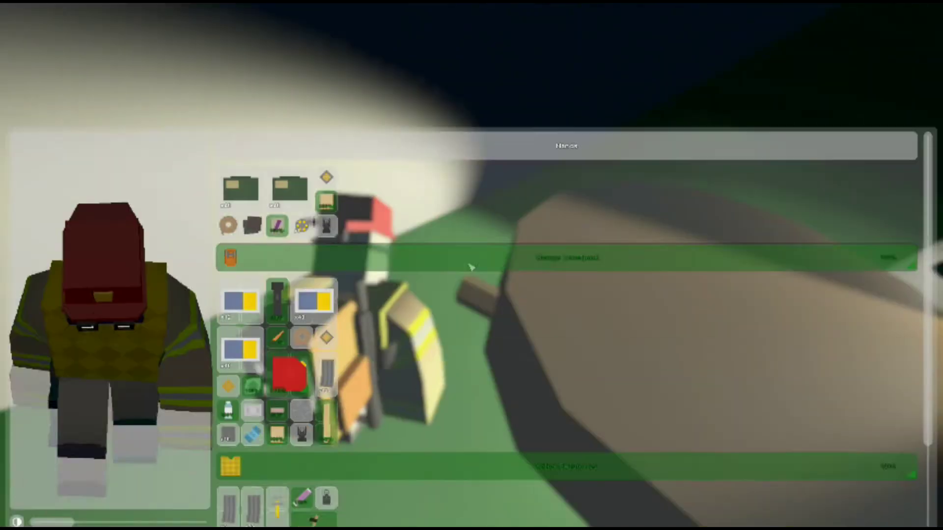
pyautogui.click(357, 21)
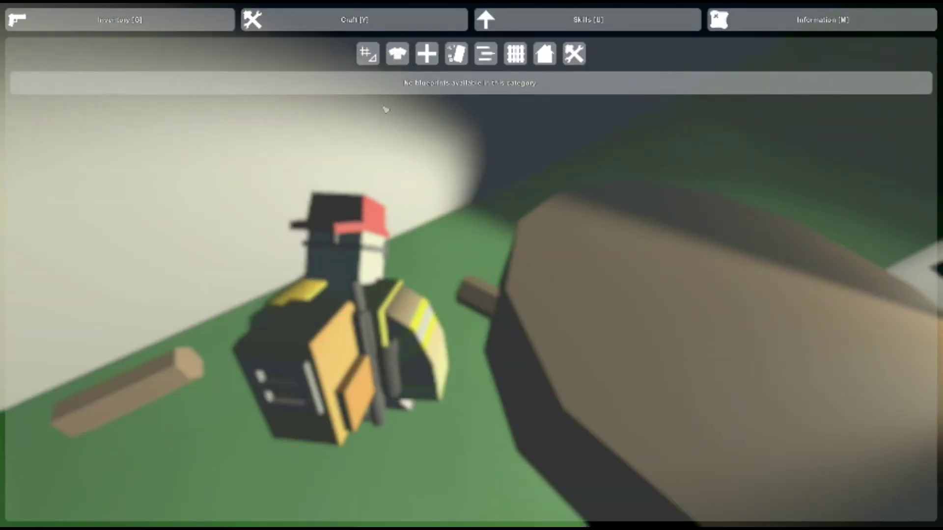
pyautogui.click(426, 54)
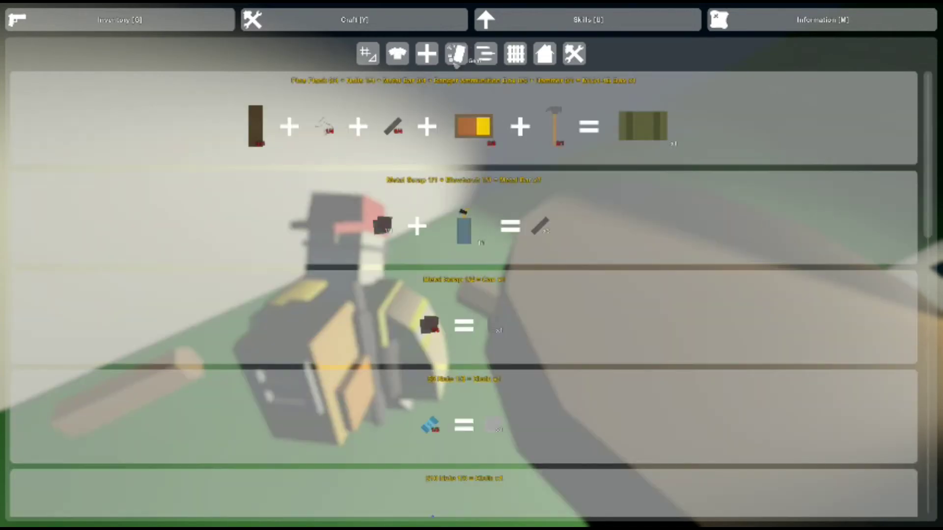
pyautogui.click(430, 59)
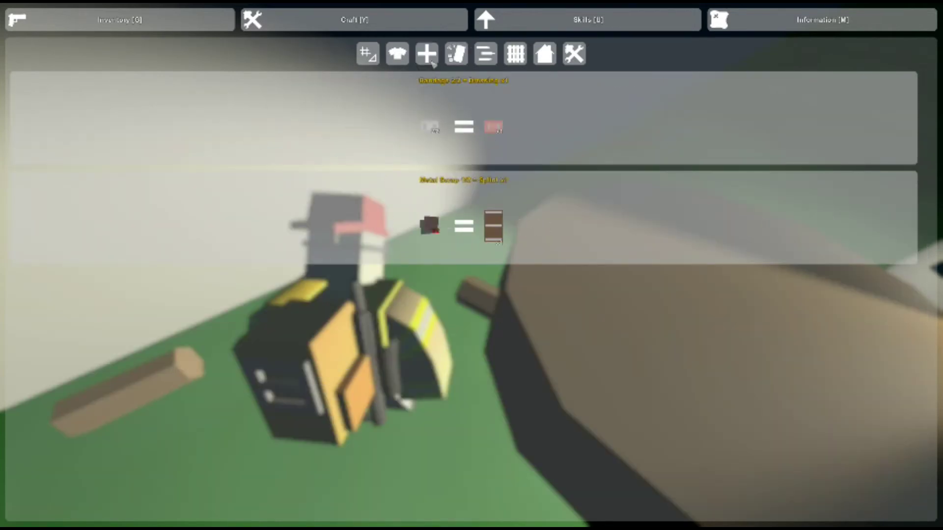
pyautogui.click(483, 63)
pyautogui.scroll(-3, 527, 214)
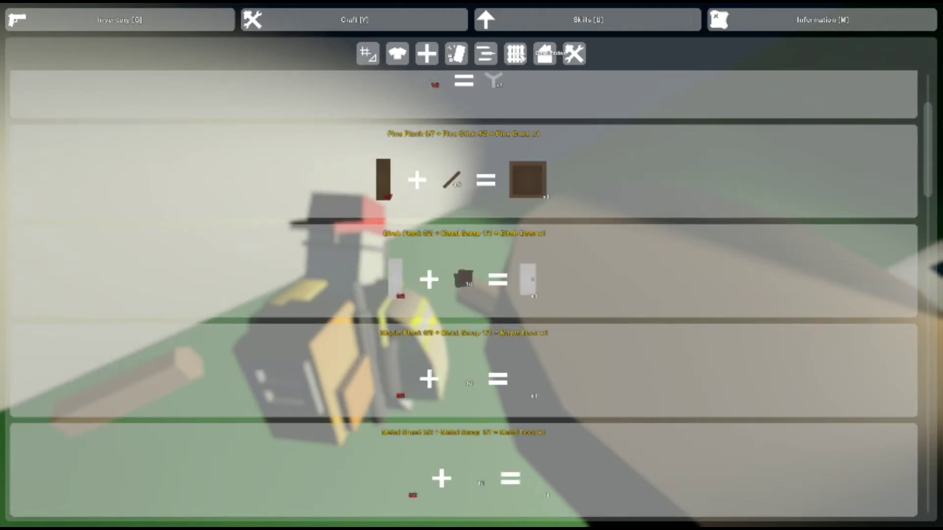
pyautogui.scroll(1, 538, 182)
pyautogui.scroll(1, 543, 223)
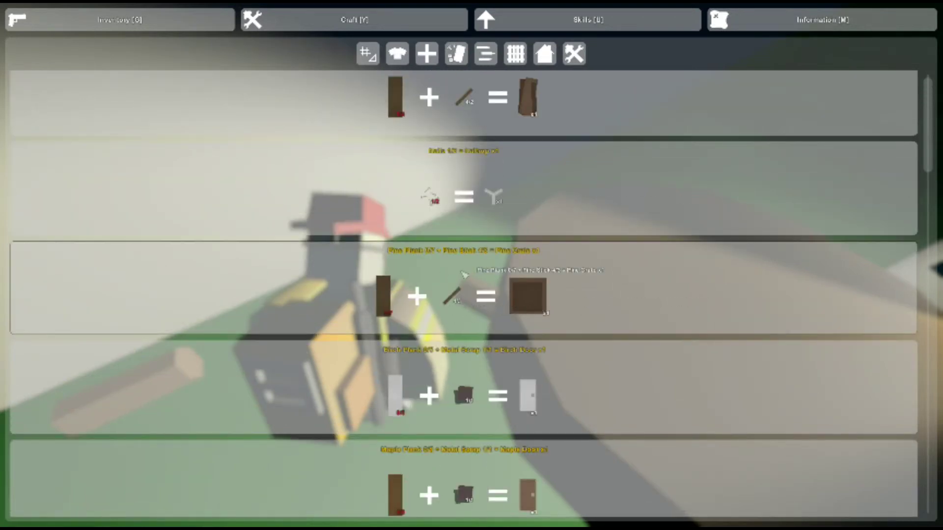
pyautogui.scroll(1, 462, 274)
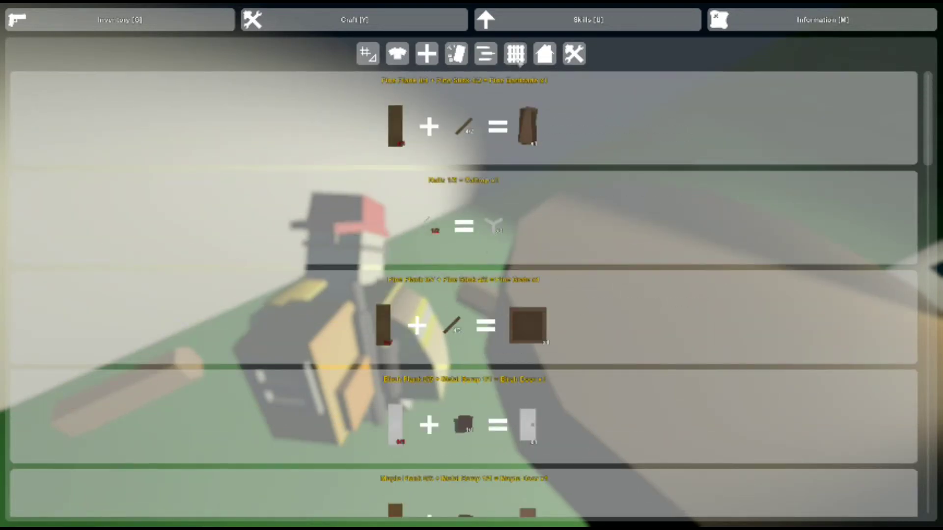
pyautogui.click(543, 53)
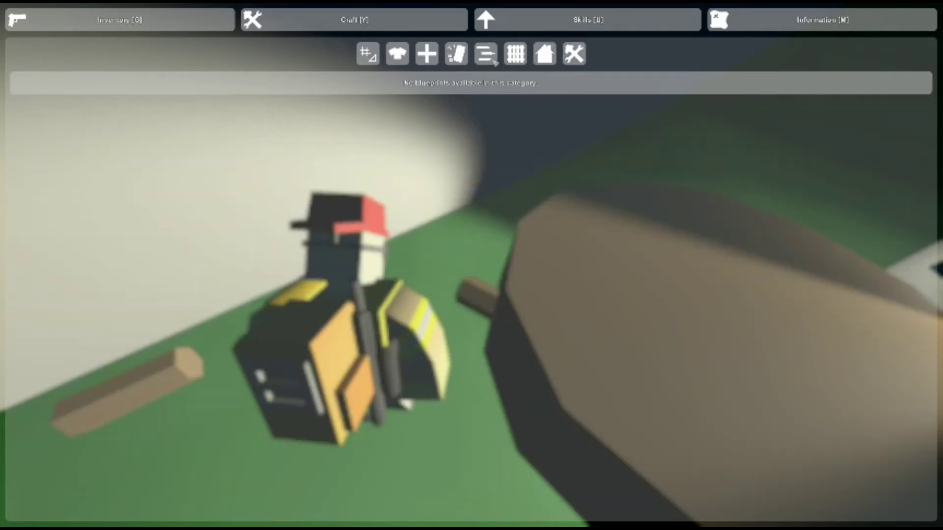
pyautogui.click(470, 58)
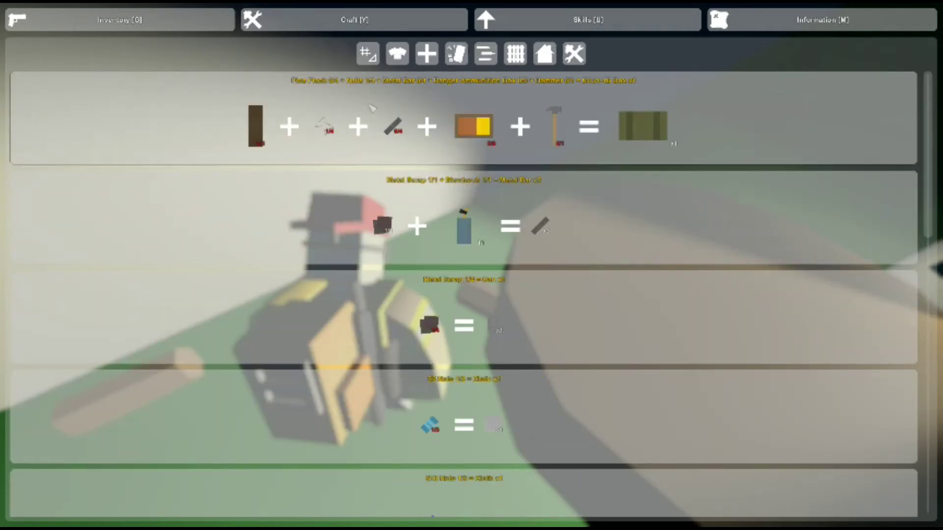
pyautogui.scroll(-1, 336, 147)
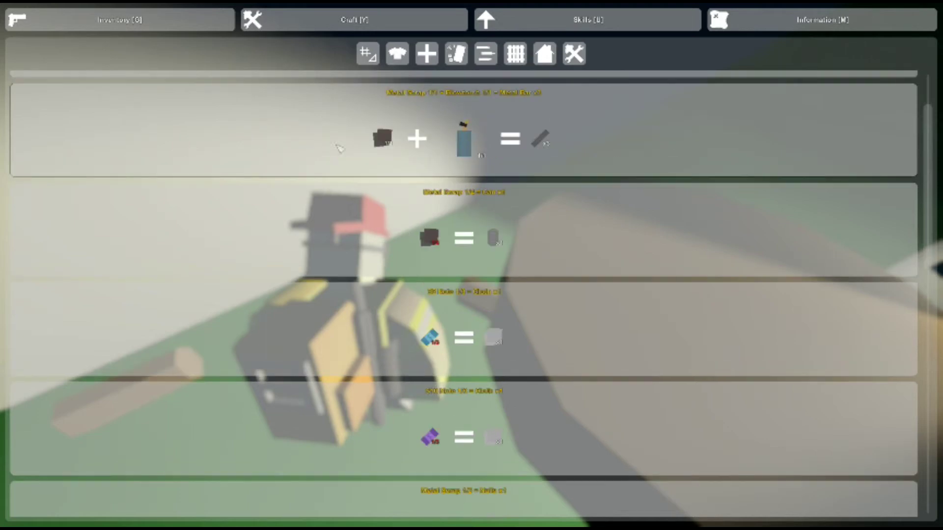
pyautogui.scroll(-2, 413, 220)
pyautogui.scroll(-1, 478, 310)
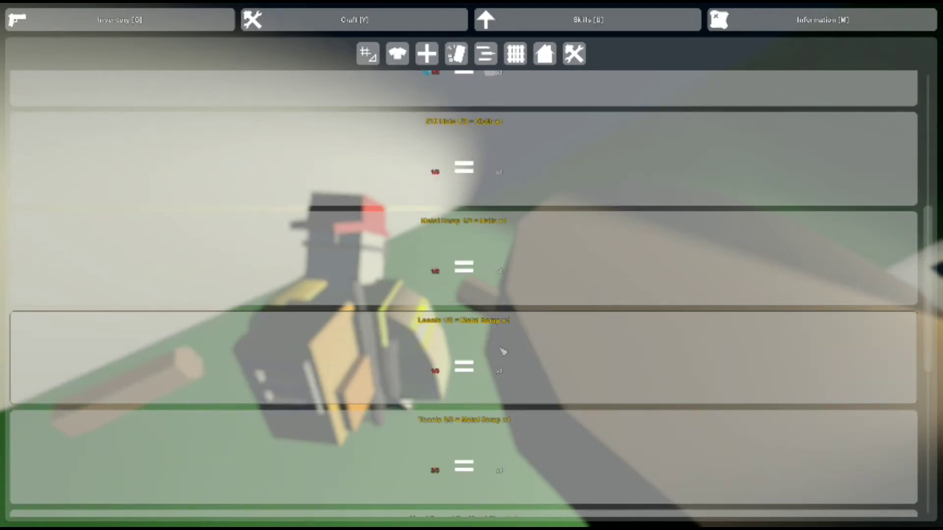
pyautogui.press('y')
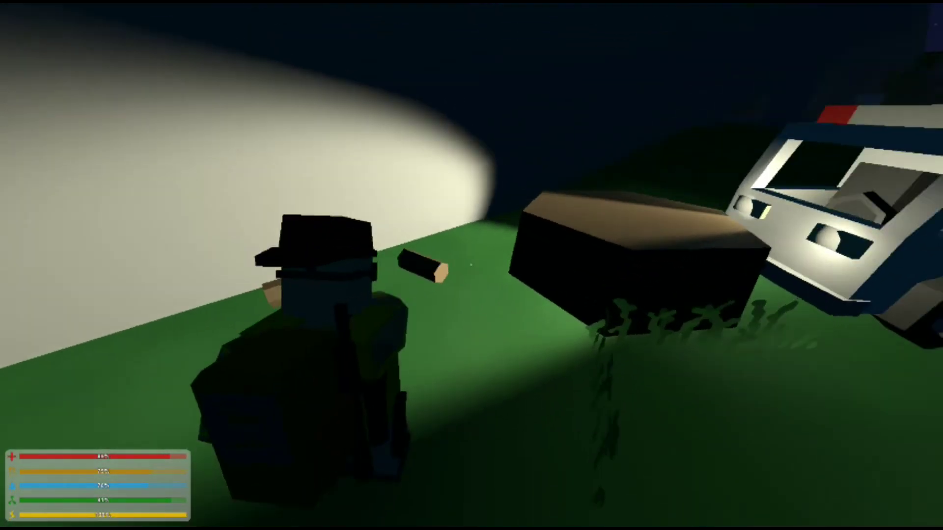
# Step: Pick up the pine log and glance at the crafting list again
pyautogui.press('f')
pyautogui.press('g')
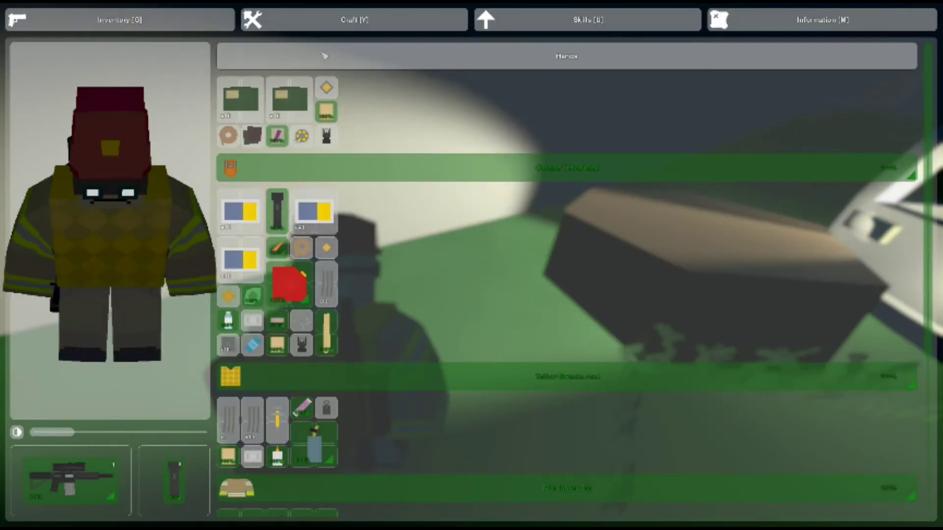
pyautogui.click(354, 20)
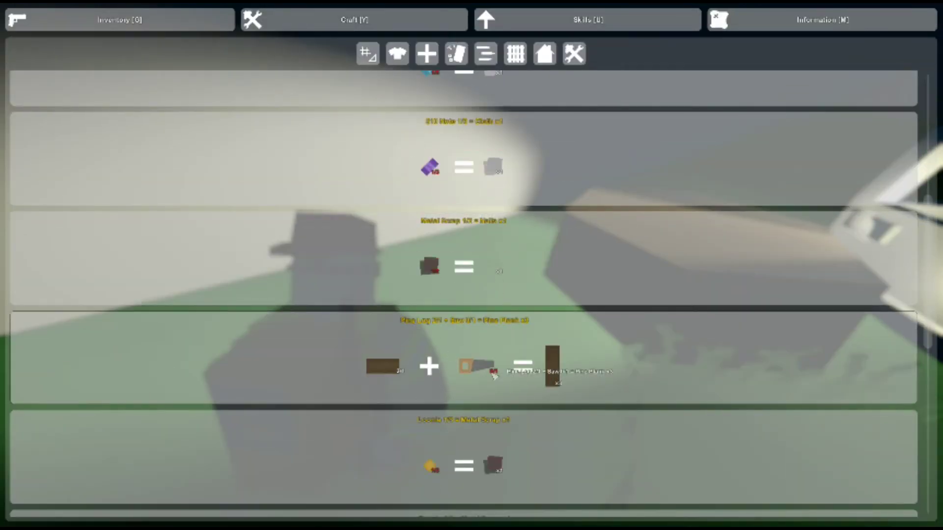
pyautogui.click(493, 373)
pyautogui.press('y')
# Step: Drop an item from the backpack and close the inventory
pyautogui.press('g')
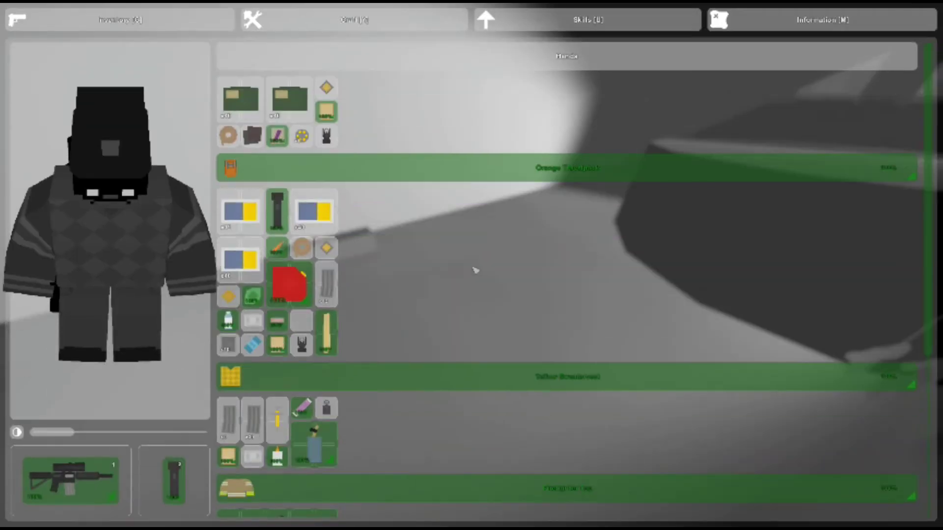
pyautogui.scroll(-3, 281, 442)
pyautogui.scroll(-1, 282, 442)
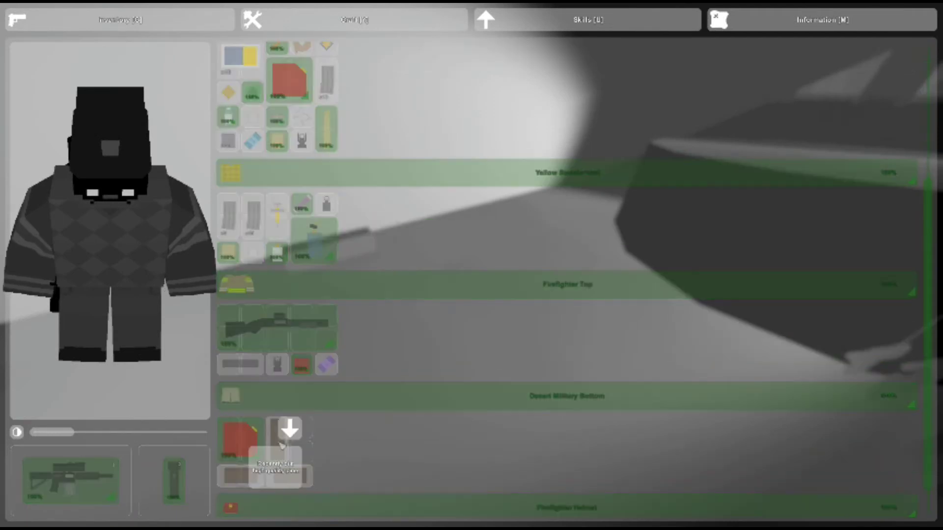
pyautogui.click(303, 426)
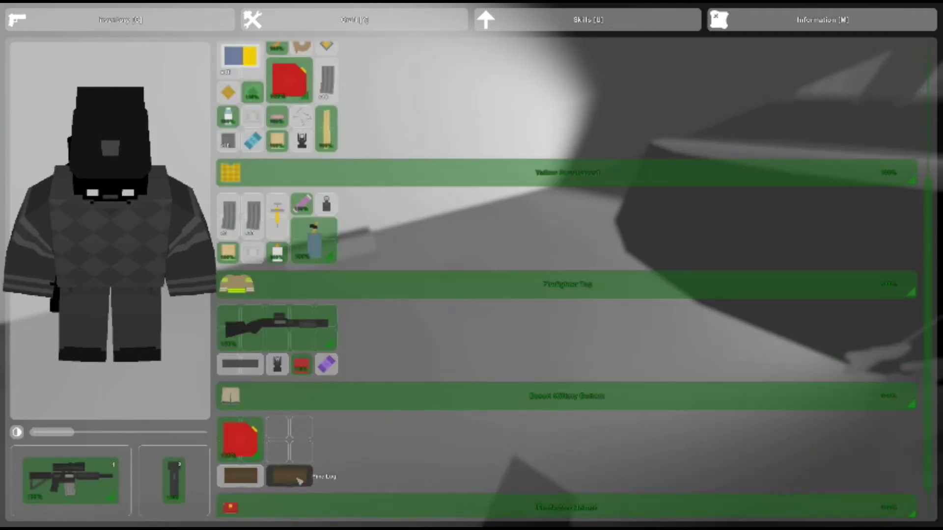
pyautogui.press('g')
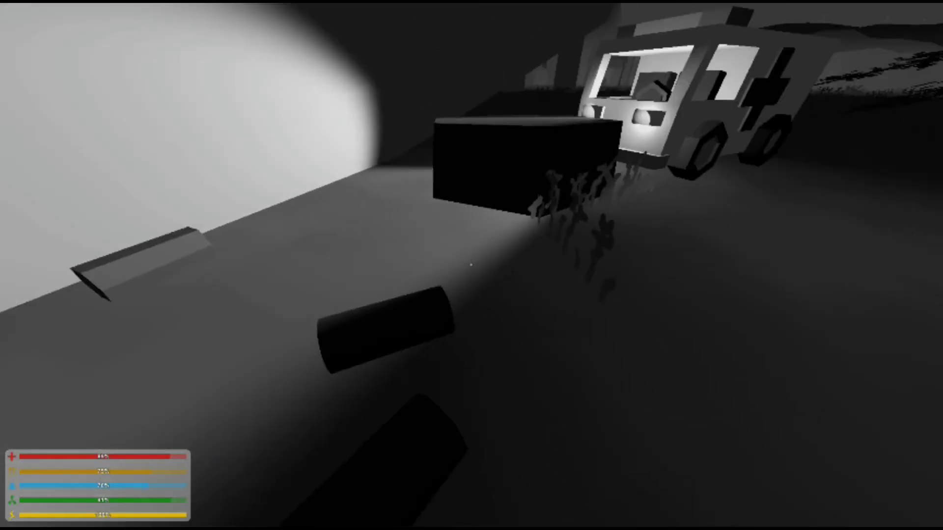
# Step: Board the ambulance in third-person view and drive it into the trees, stopping by the stump
pyautogui.press('w')
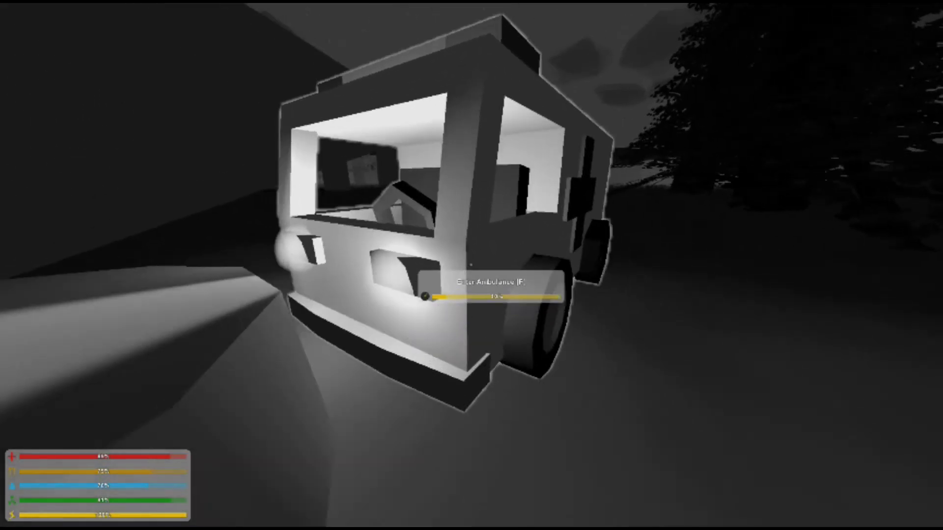
pyautogui.press('f')
pyautogui.press('h')
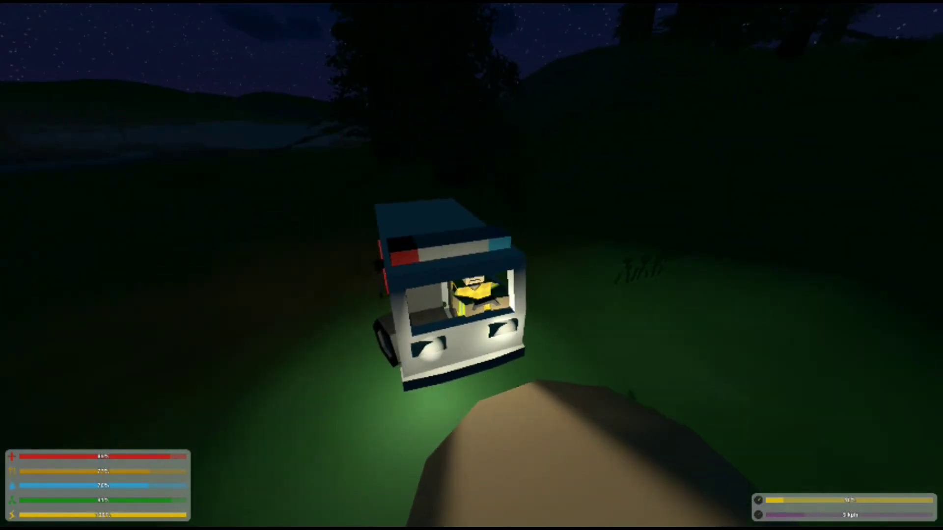
pyautogui.press('w')
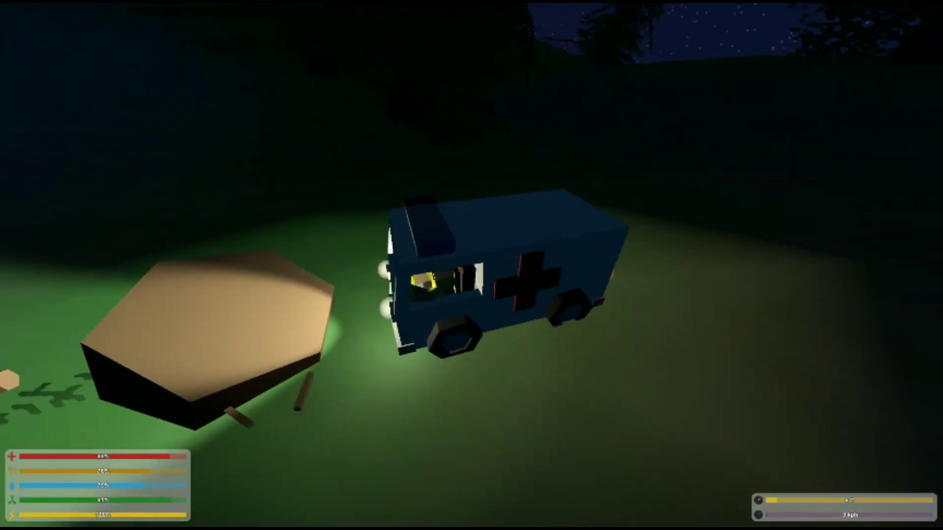
# Step: Hop out and back into the ambulance, ram a tree to fell it, then reverse and turn around
pyautogui.press('f')
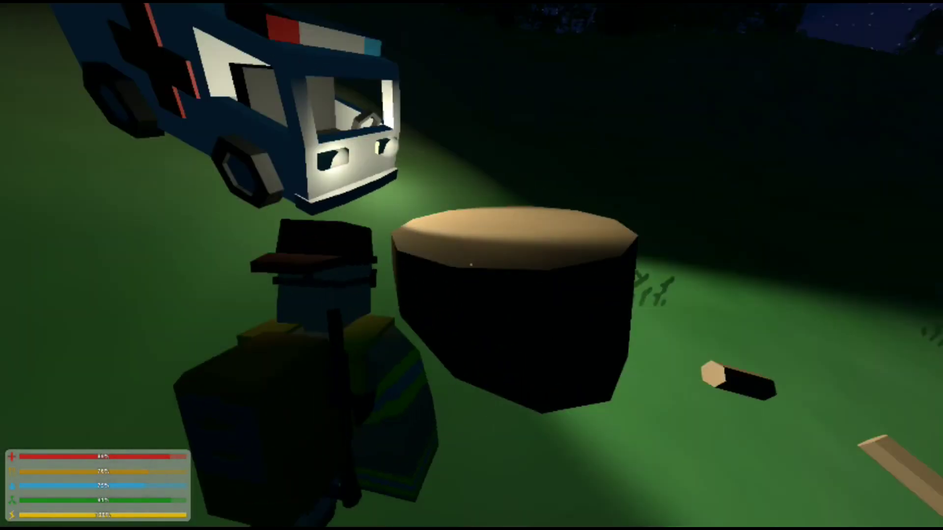
pyautogui.press('f')
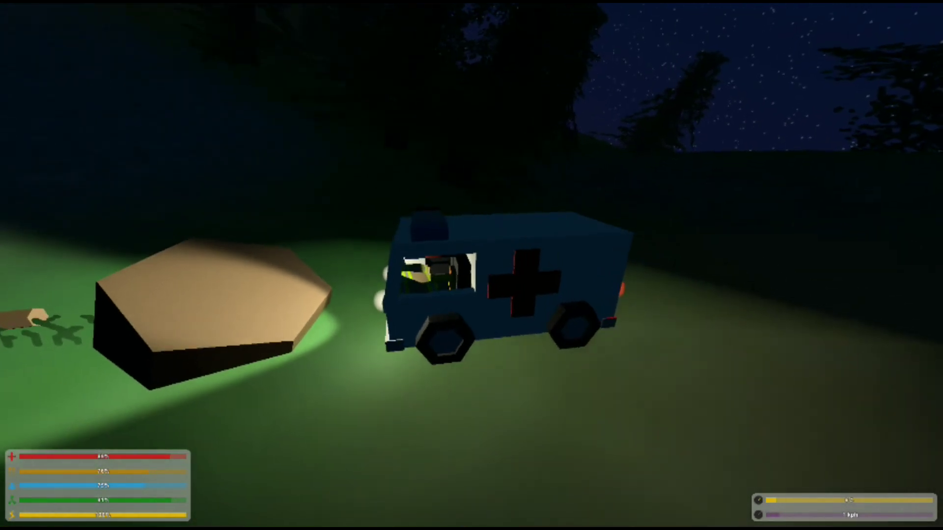
pyautogui.press('w')
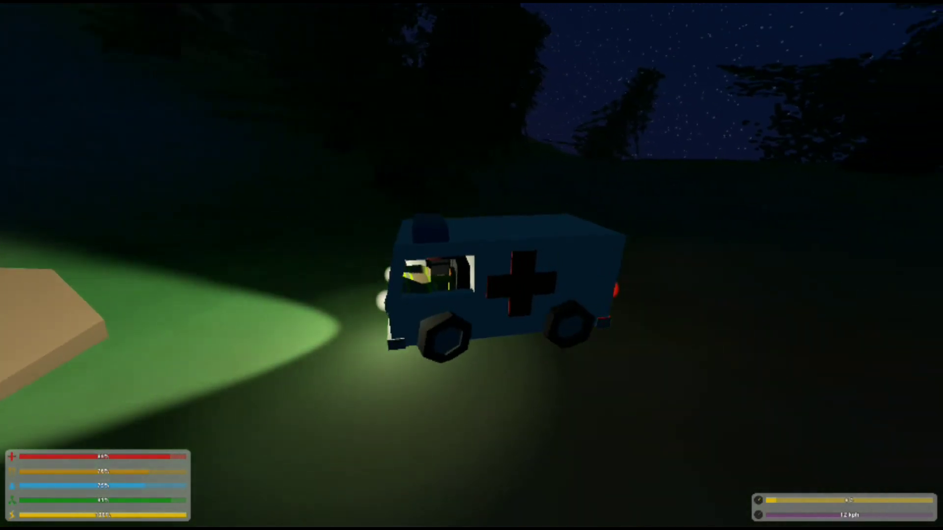
pyautogui.press('a')
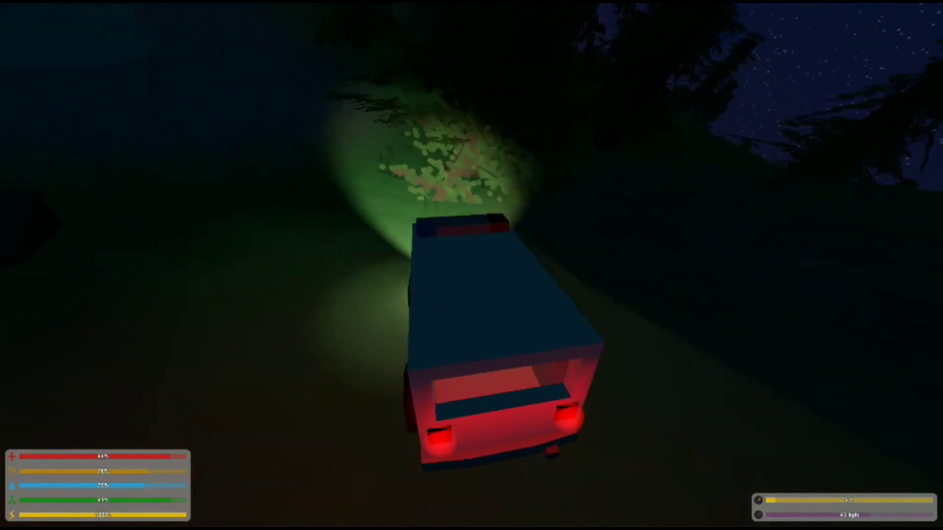
pyautogui.press('w')
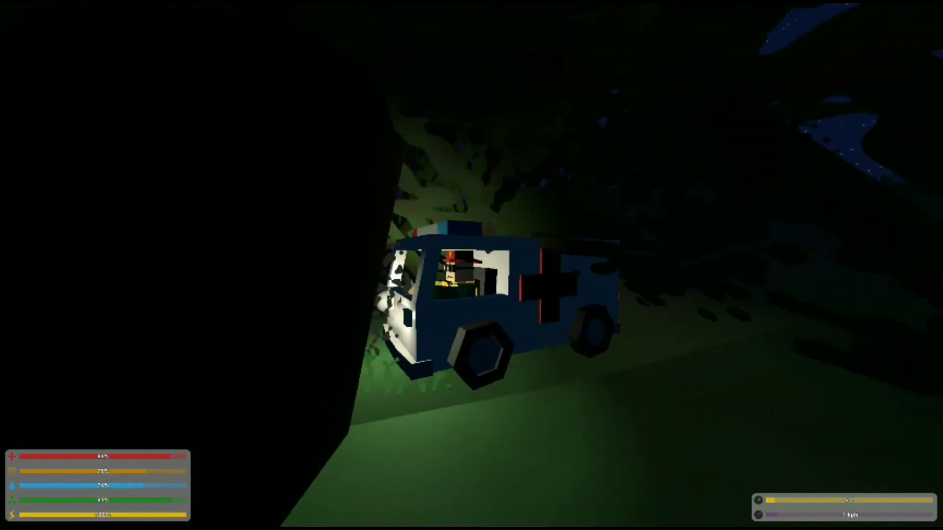
pyautogui.press('s')
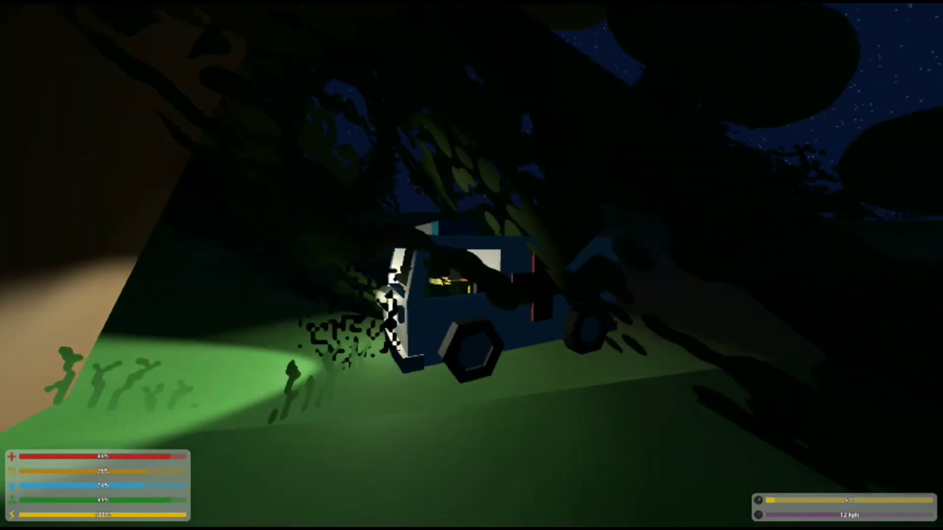
pyautogui.press('s')
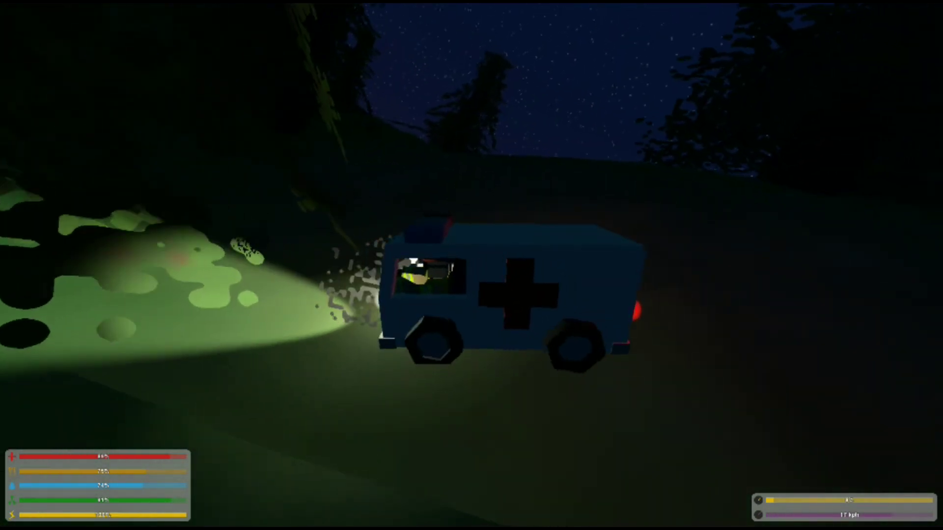
pyautogui.press('a')
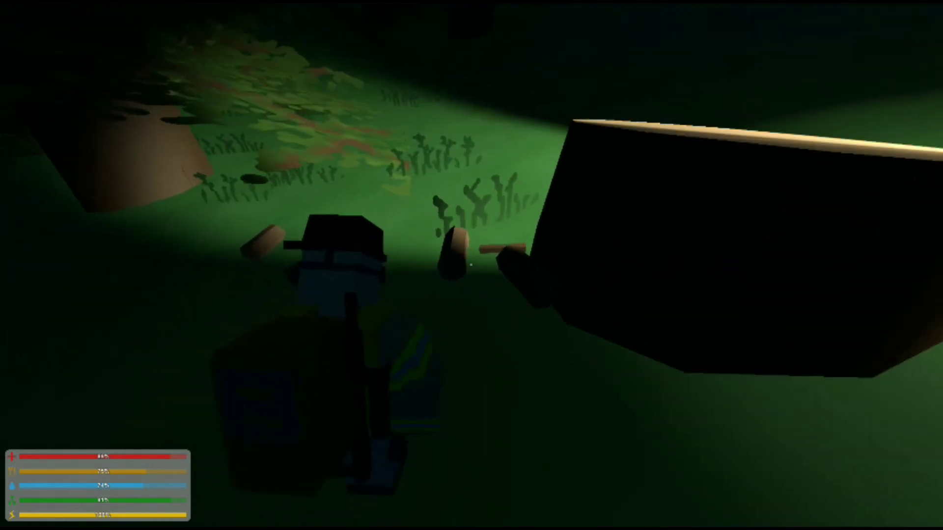
# Step: Check the crafting recipes in the inventory, then climb back into the ambulance
pyautogui.press('g')
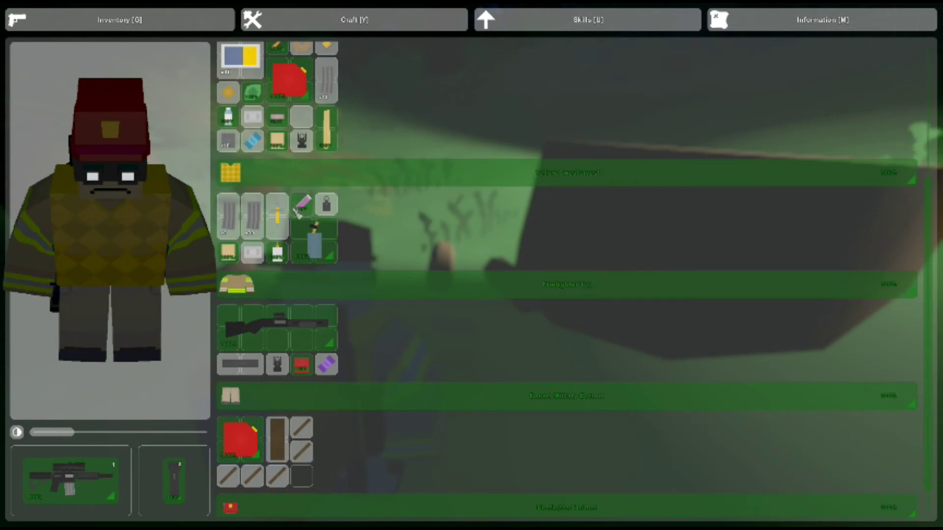
pyautogui.click(388, 21)
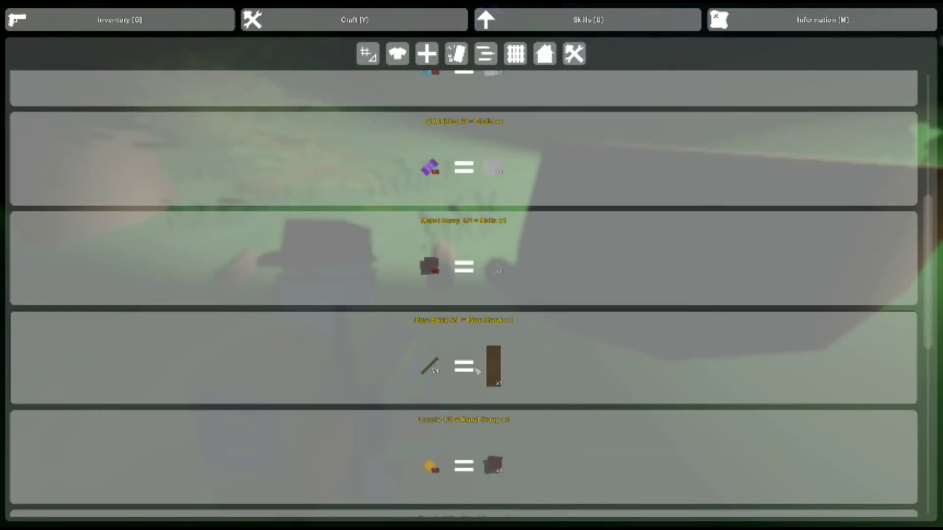
pyautogui.press('g')
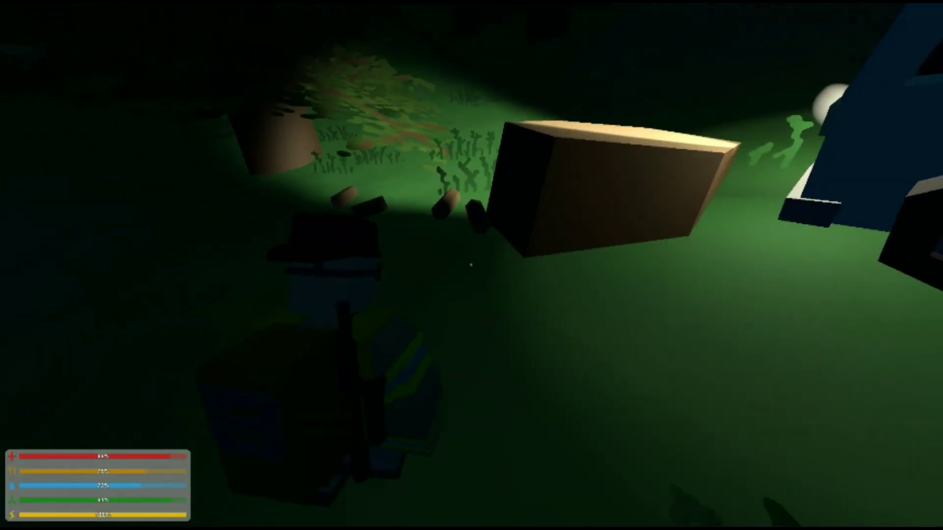
pyautogui.press('f')
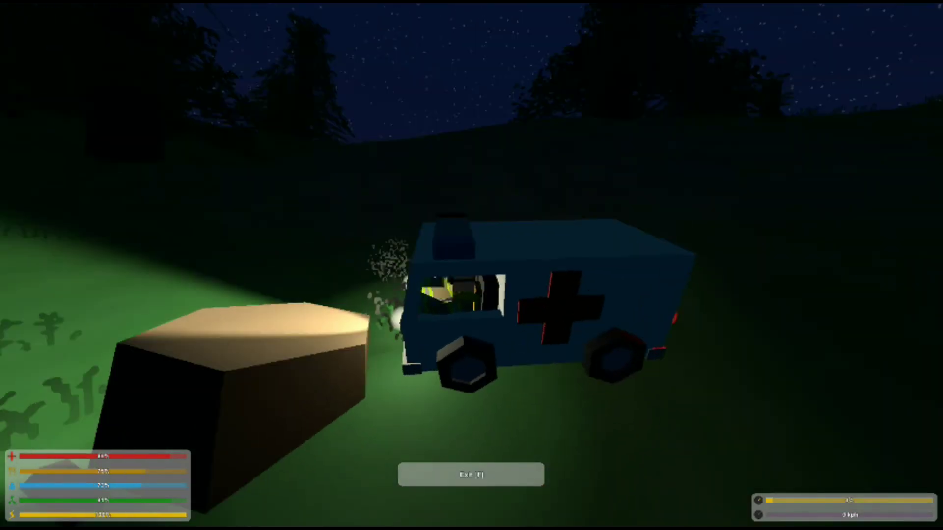
# Step: Speed the ambulance into the pines until it tips over, then get out and walk to the wreck
pyautogui.press('w')
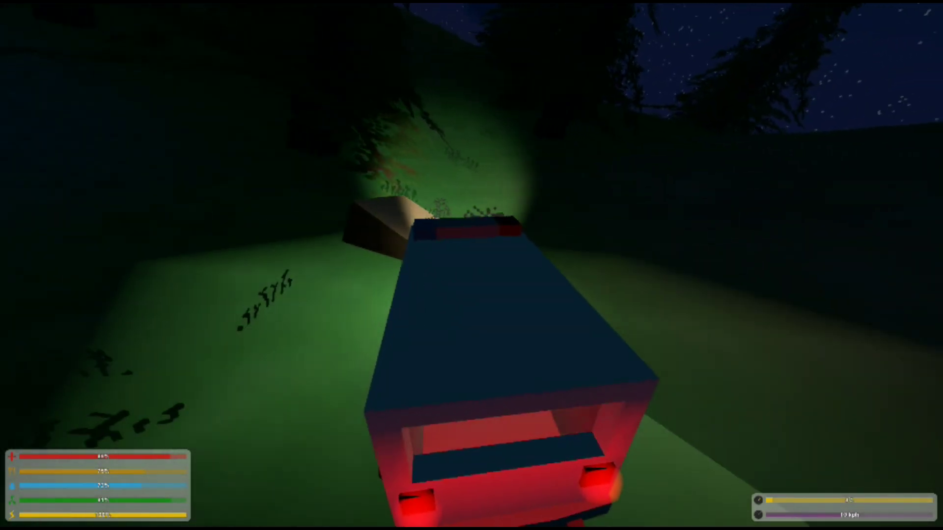
pyautogui.press('w')
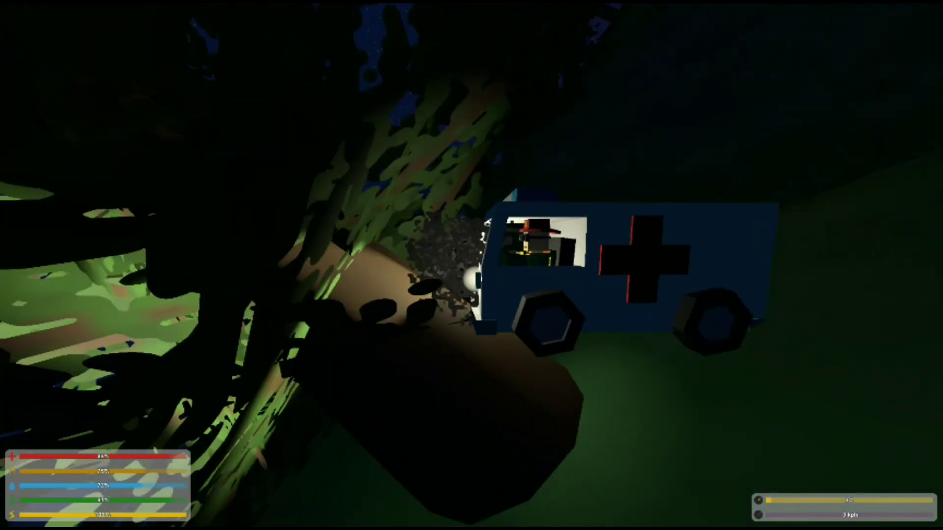
pyautogui.press('f')
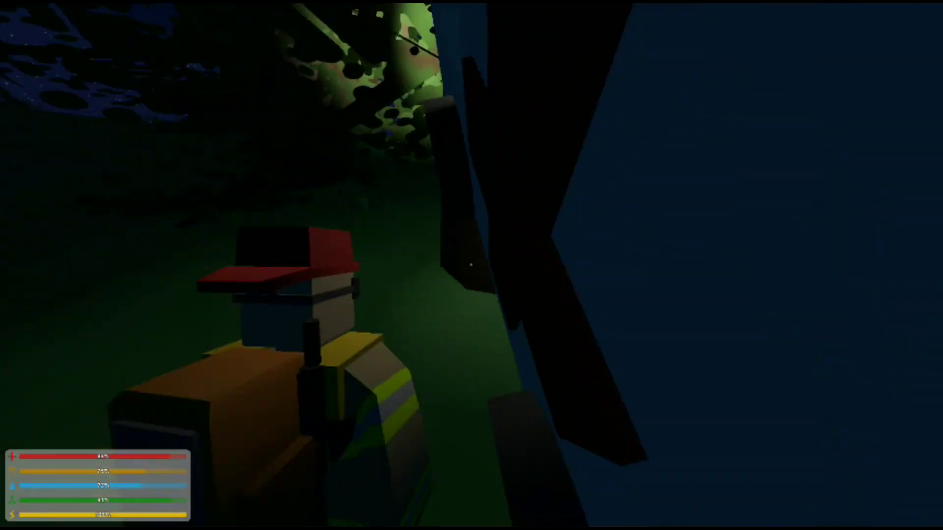
pyautogui.press('w')
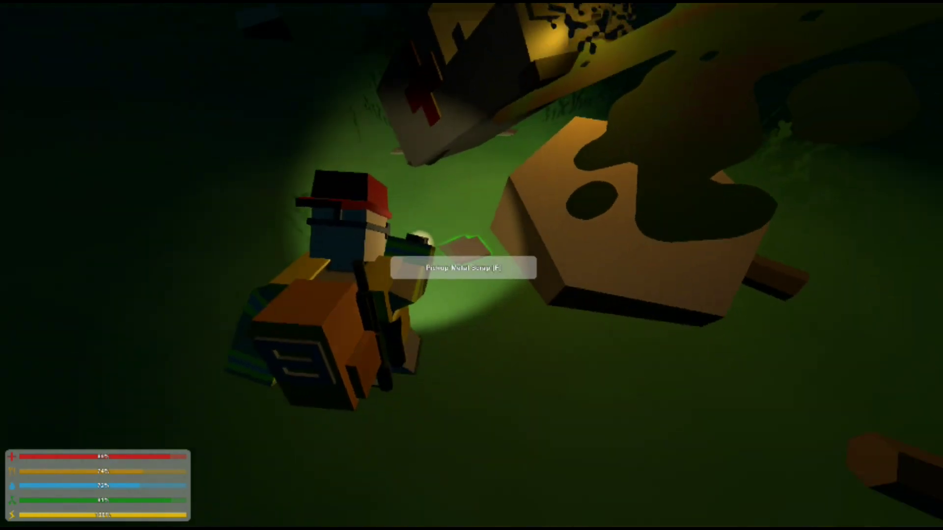
# Step: Craft the pine sticks into planks and move the shotgun's grey attachment into the backpack
pyautogui.press('f')
pyautogui.press('g')
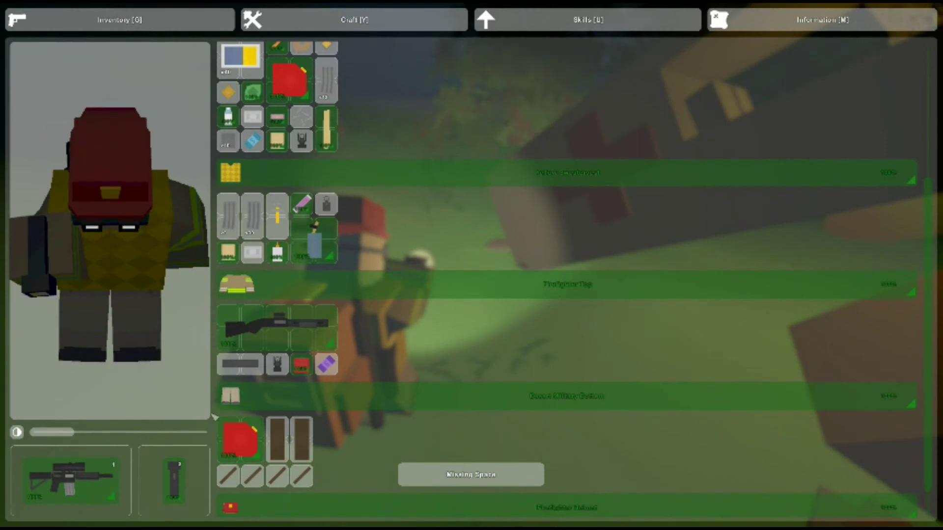
pyautogui.click(377, 19)
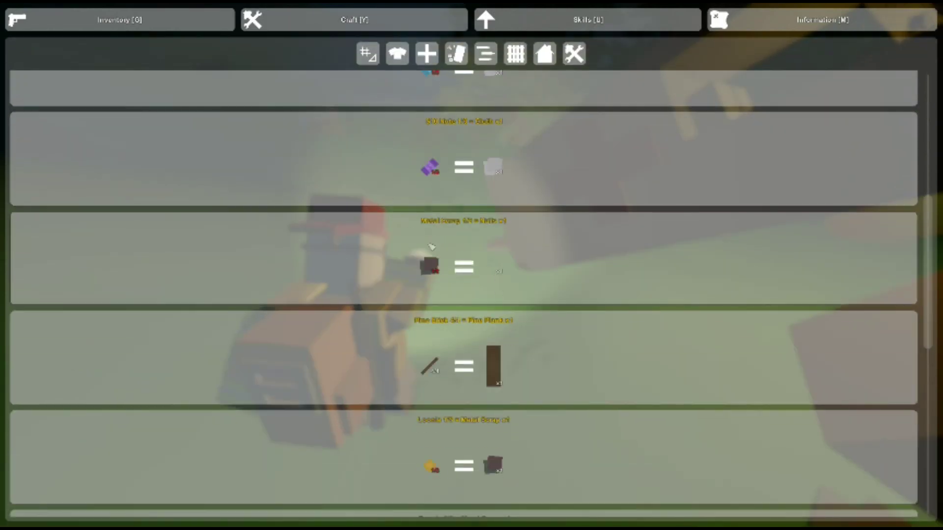
pyautogui.click(507, 346)
pyautogui.press('g')
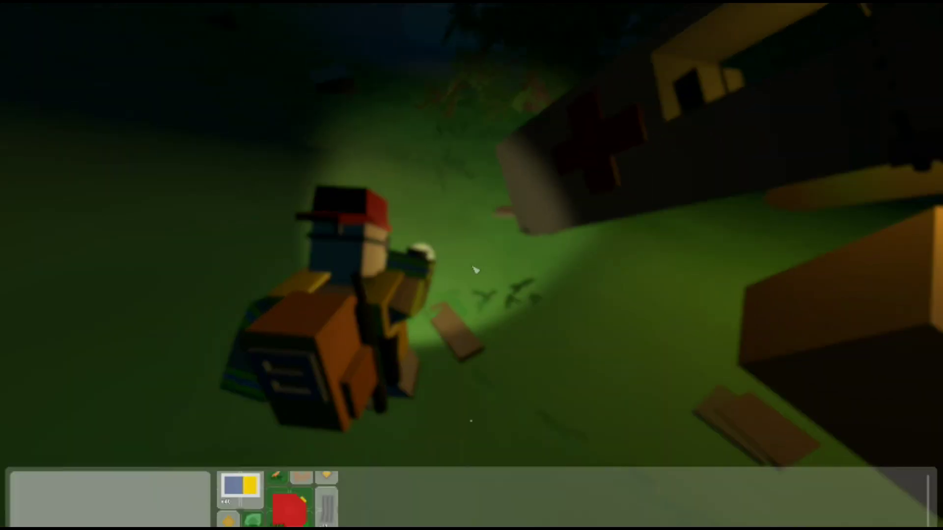
pyautogui.press('g')
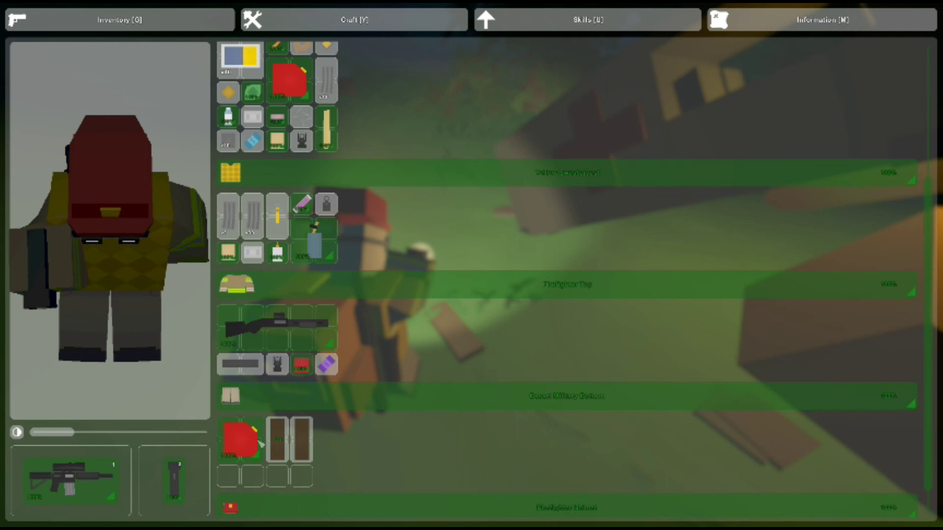
pyautogui.moveTo(254, 360); pyautogui.dragTo(303, 487)
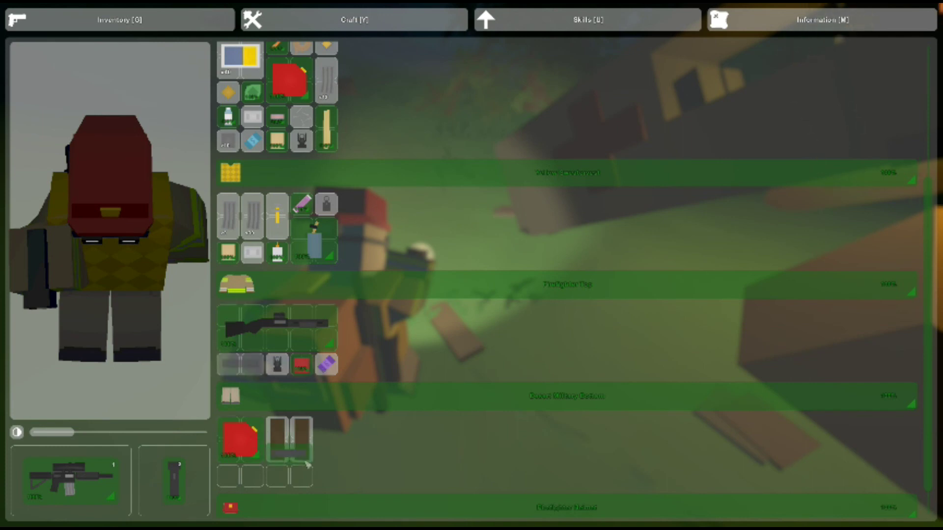